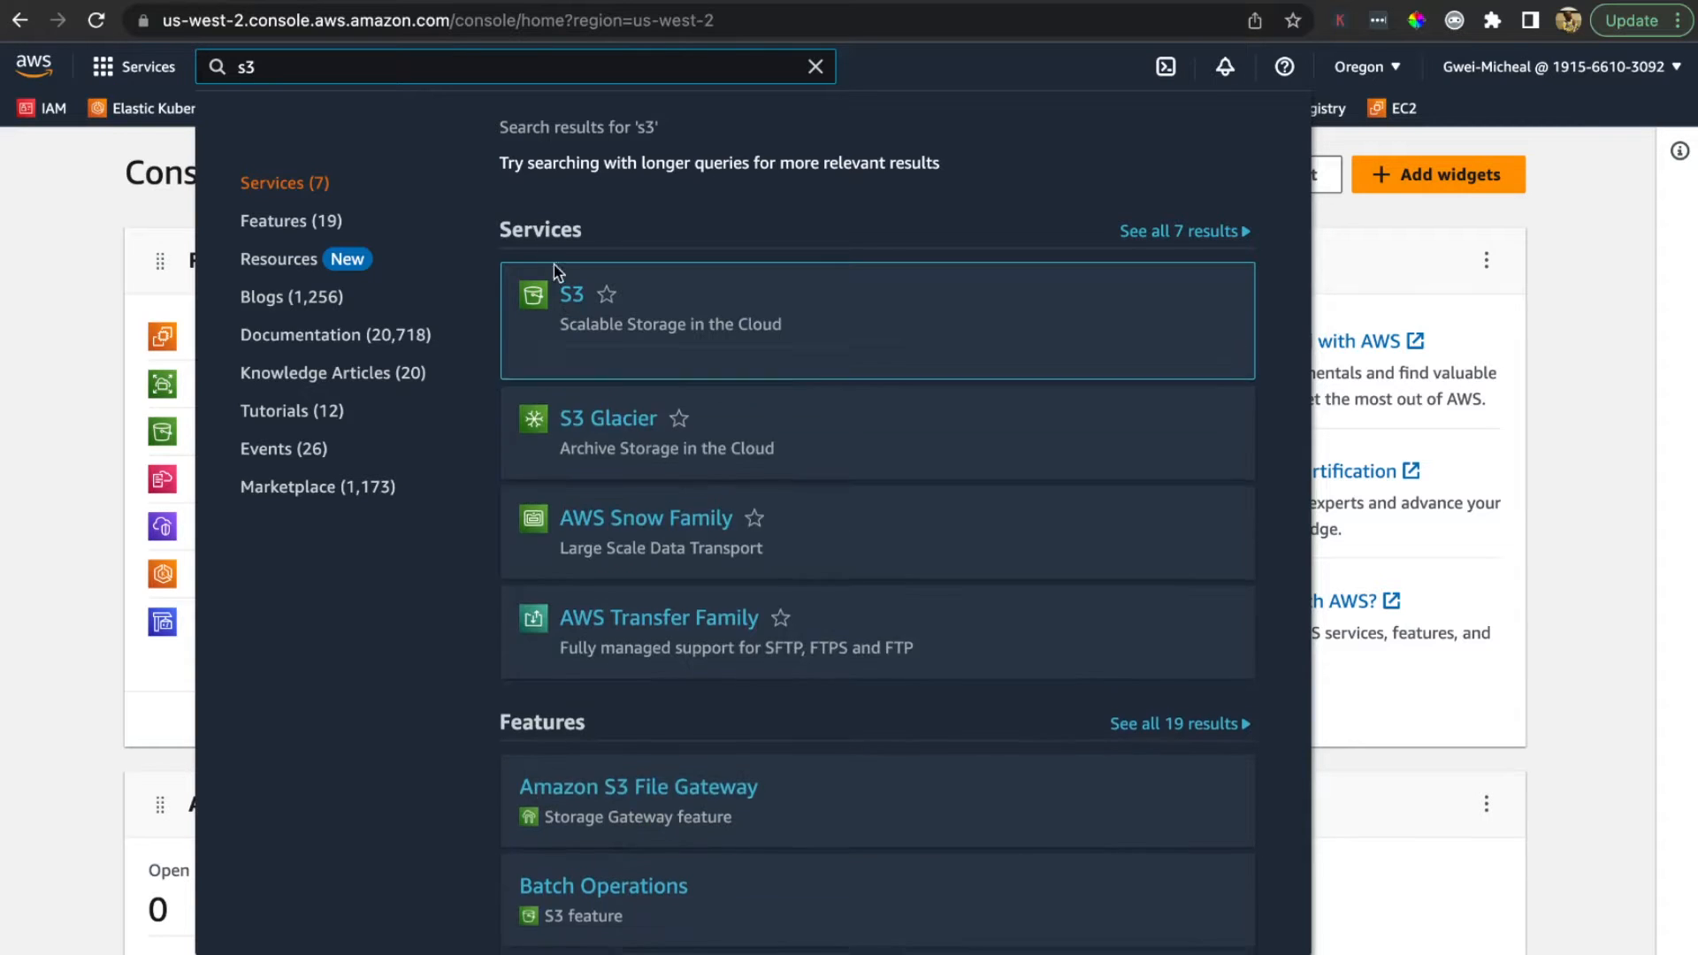
Step: Open the S3 service from the console search results
click(574, 297)
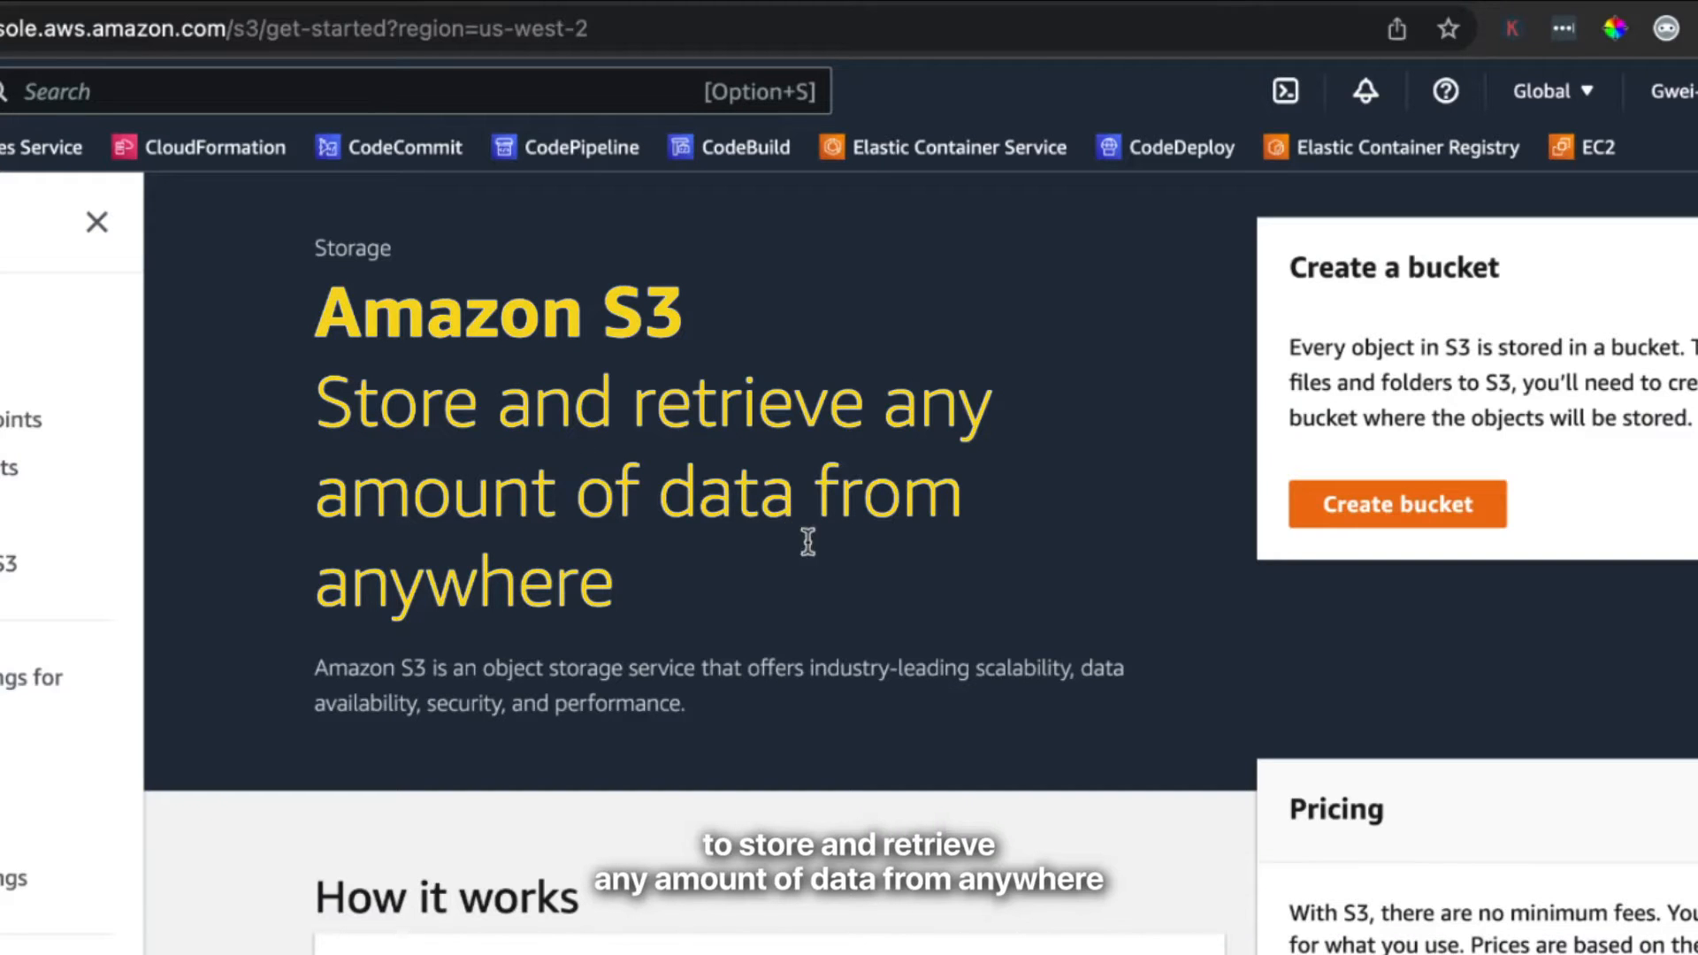
Step: Review the benefits and features, use cases and case studies on the Amazon S3 overview page
scroll(832, 587, down, 1)
scroll(837, 434, down, 5)
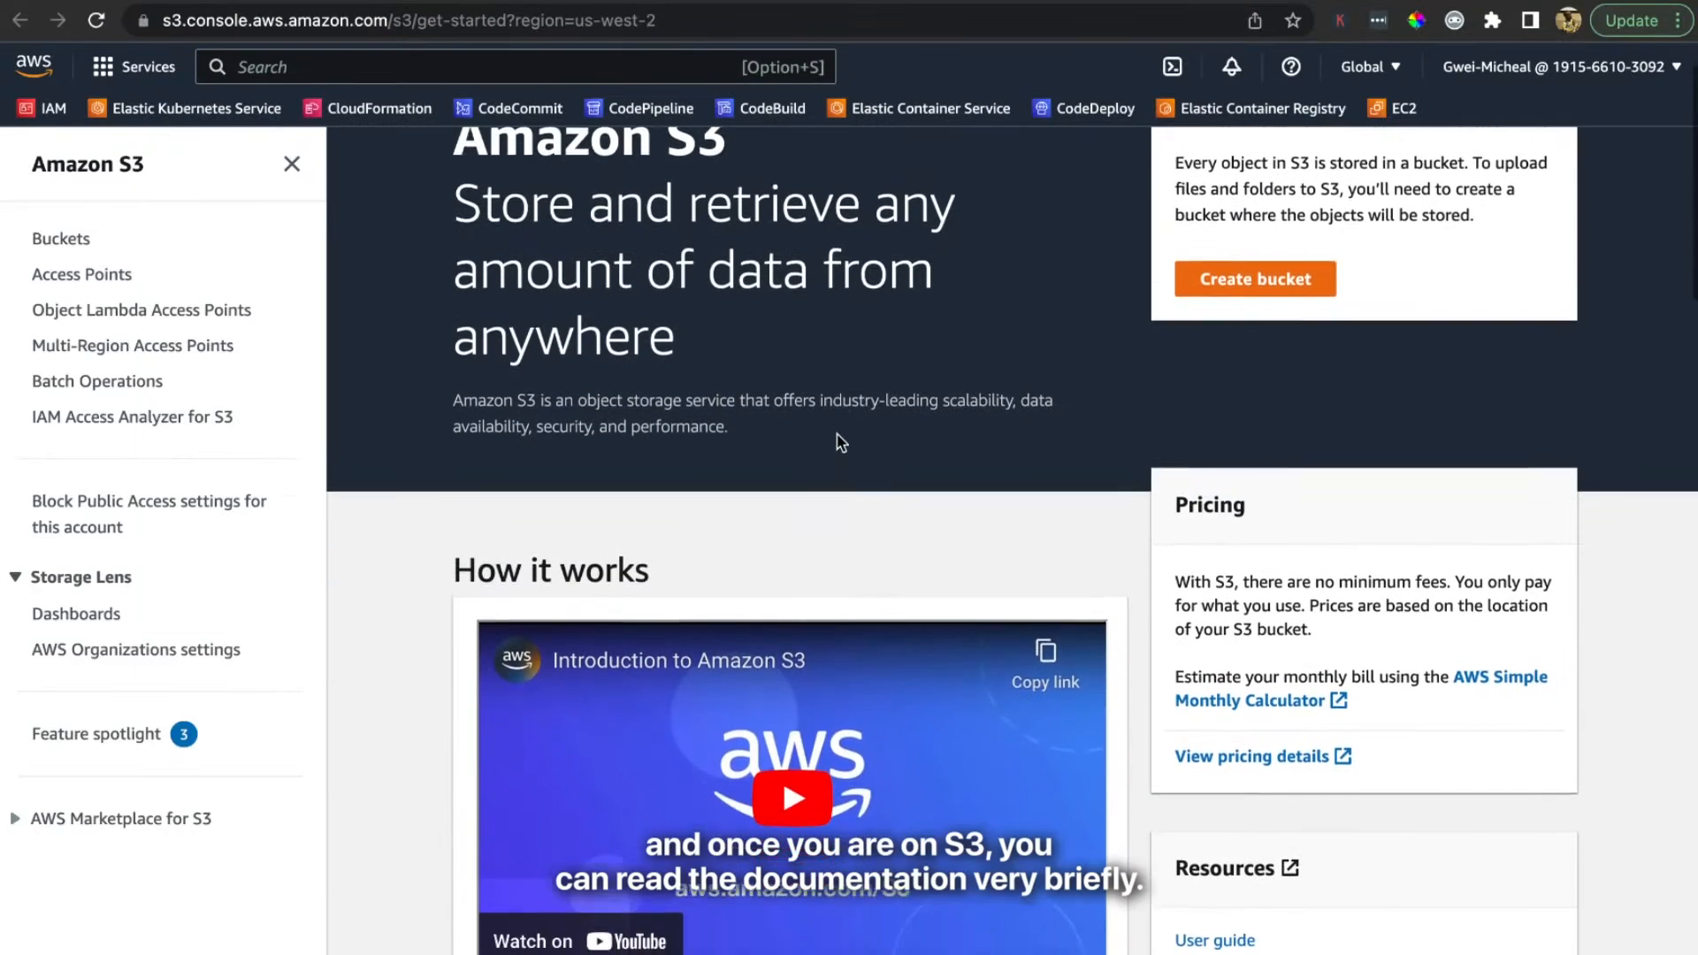
scroll(838, 440, down, 3)
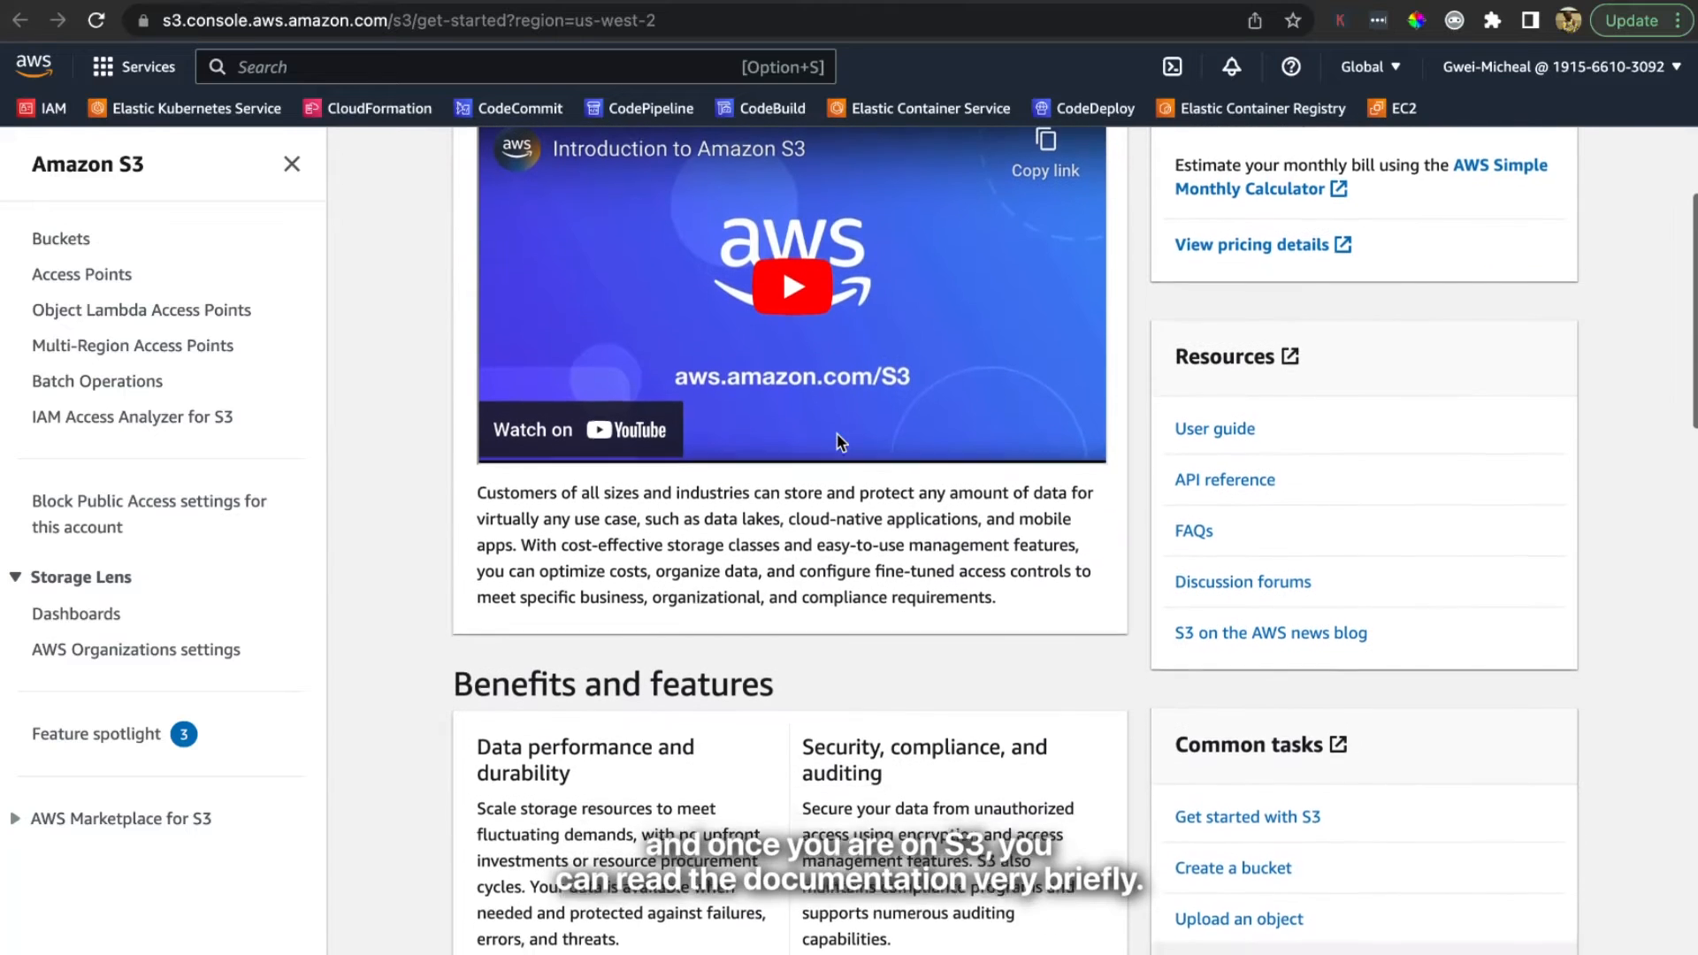
scroll(836, 433, down, 1)
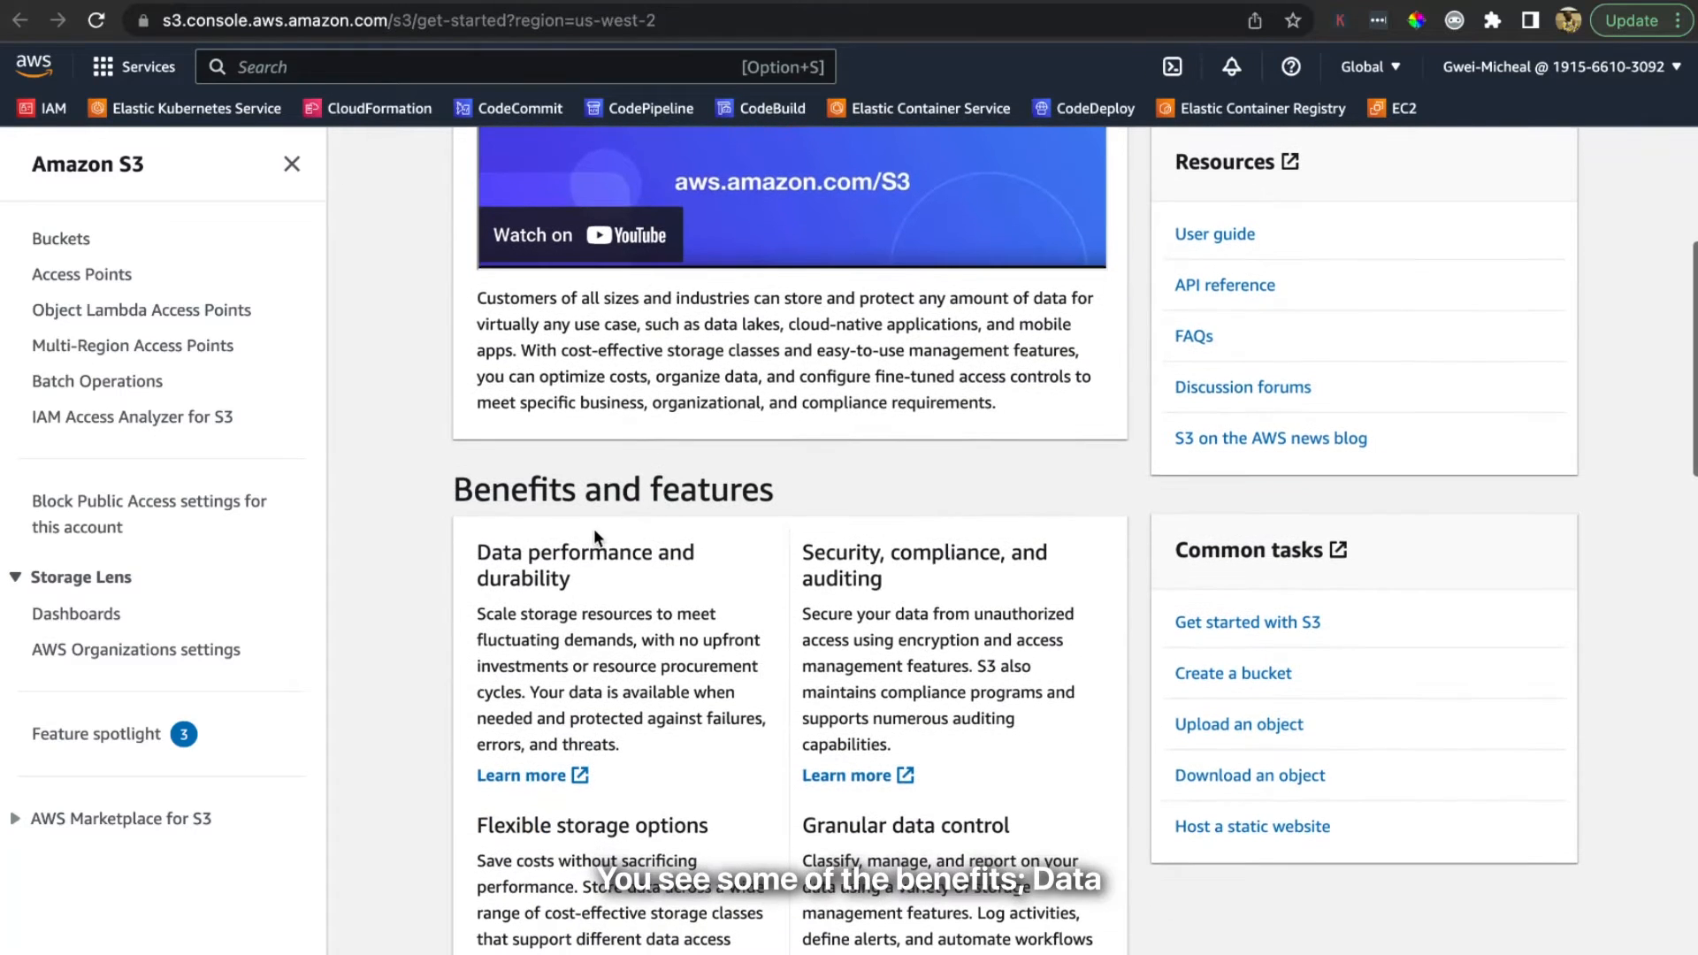
scroll(896, 748, down, 6)
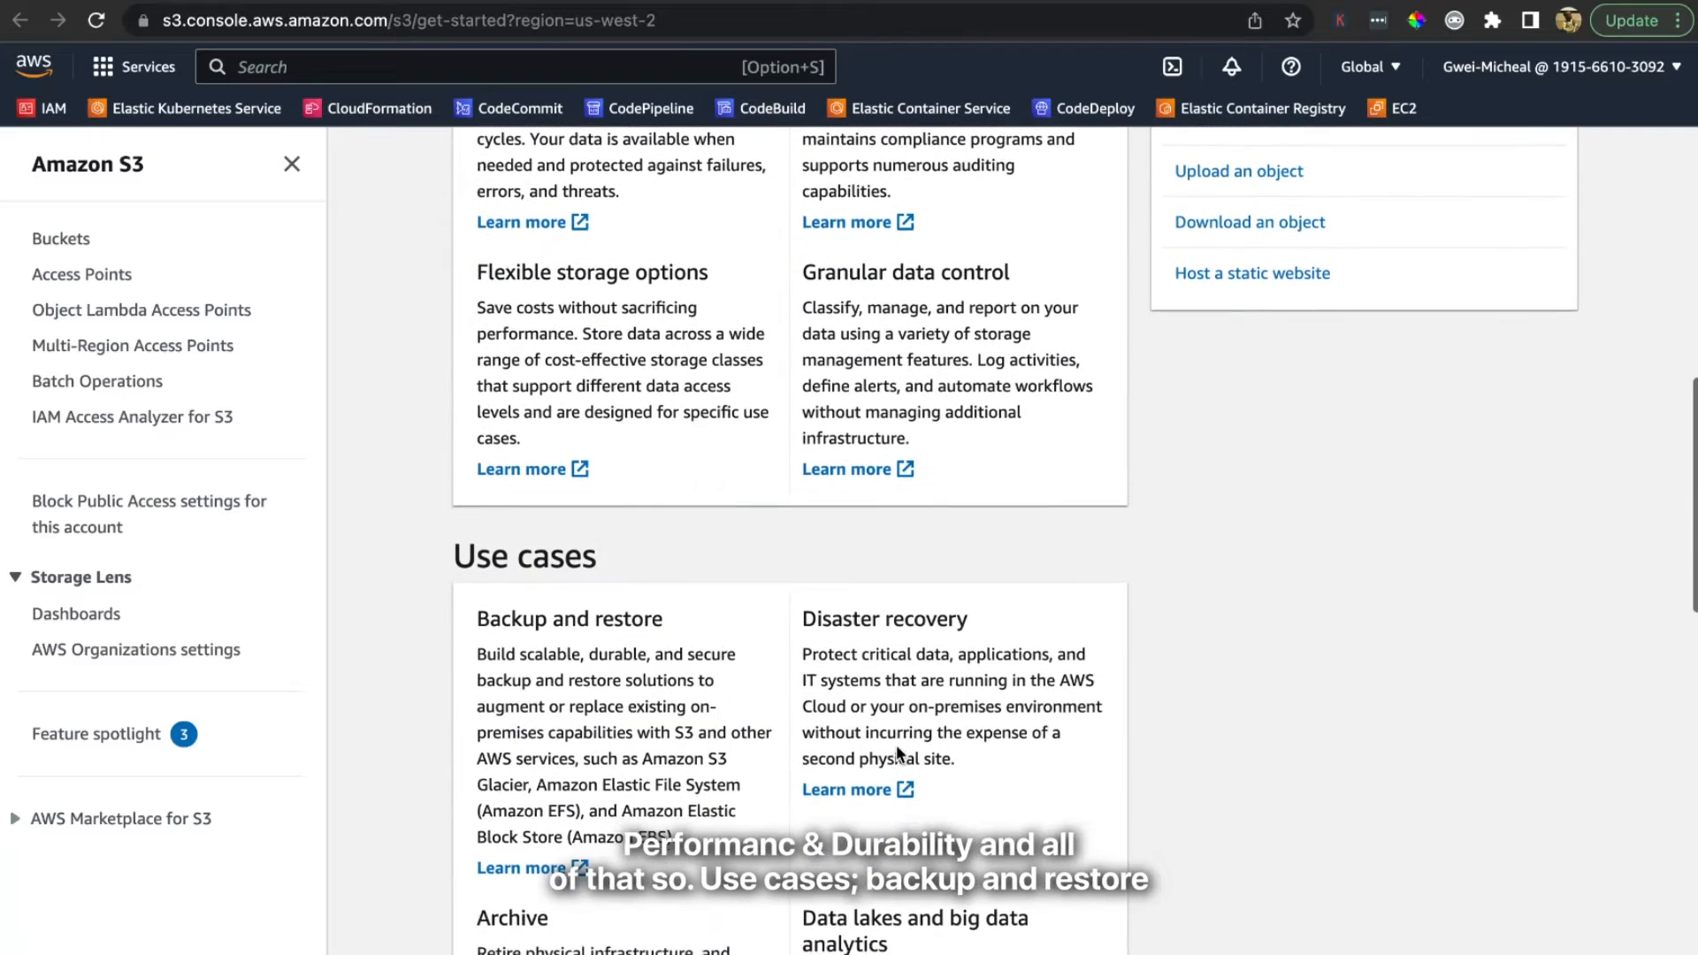
scroll(840, 650, down, 2)
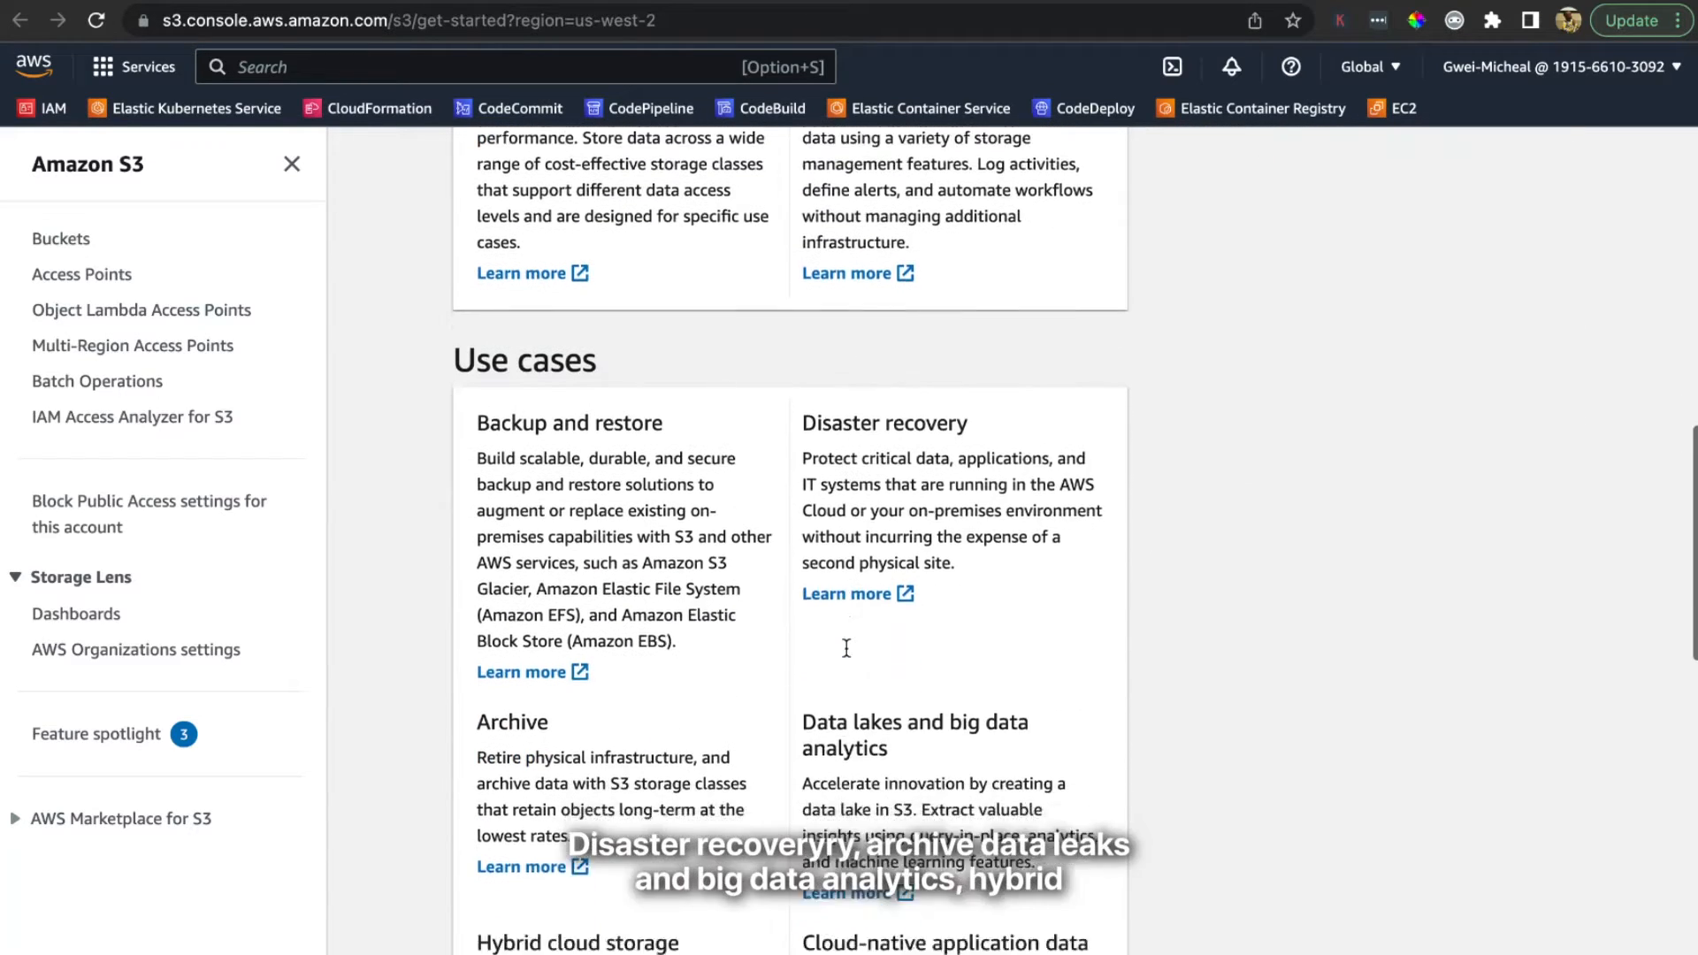
scroll(847, 649, down, 1)
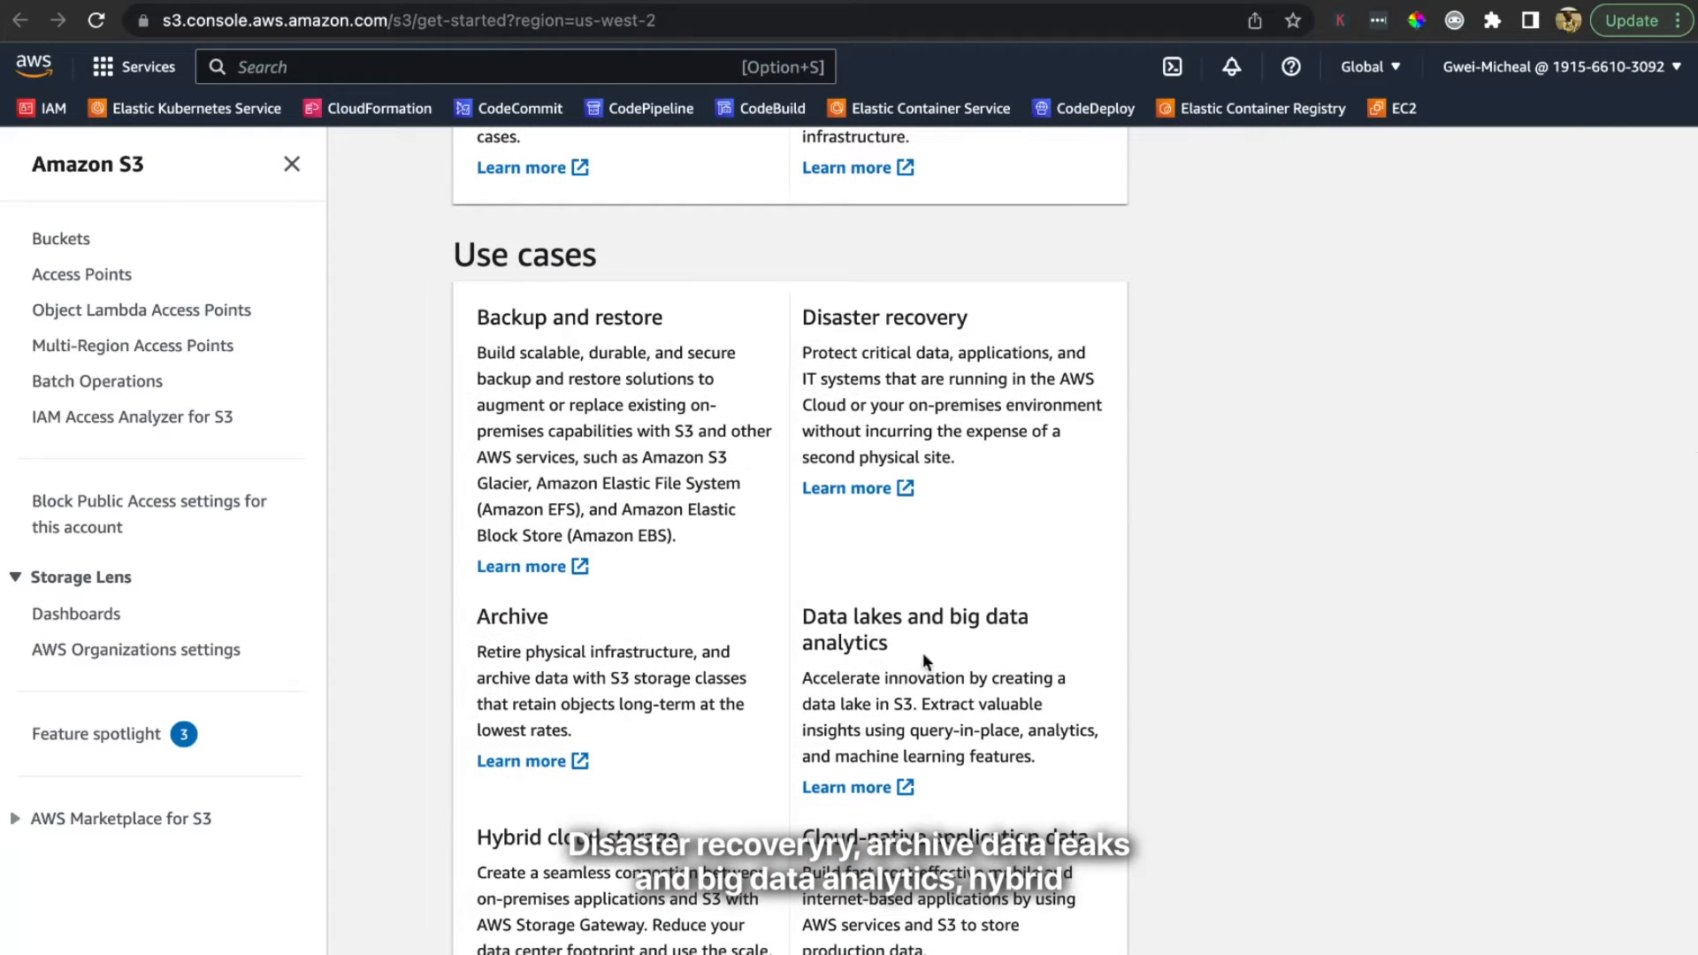
scroll(921, 655, down, 1)
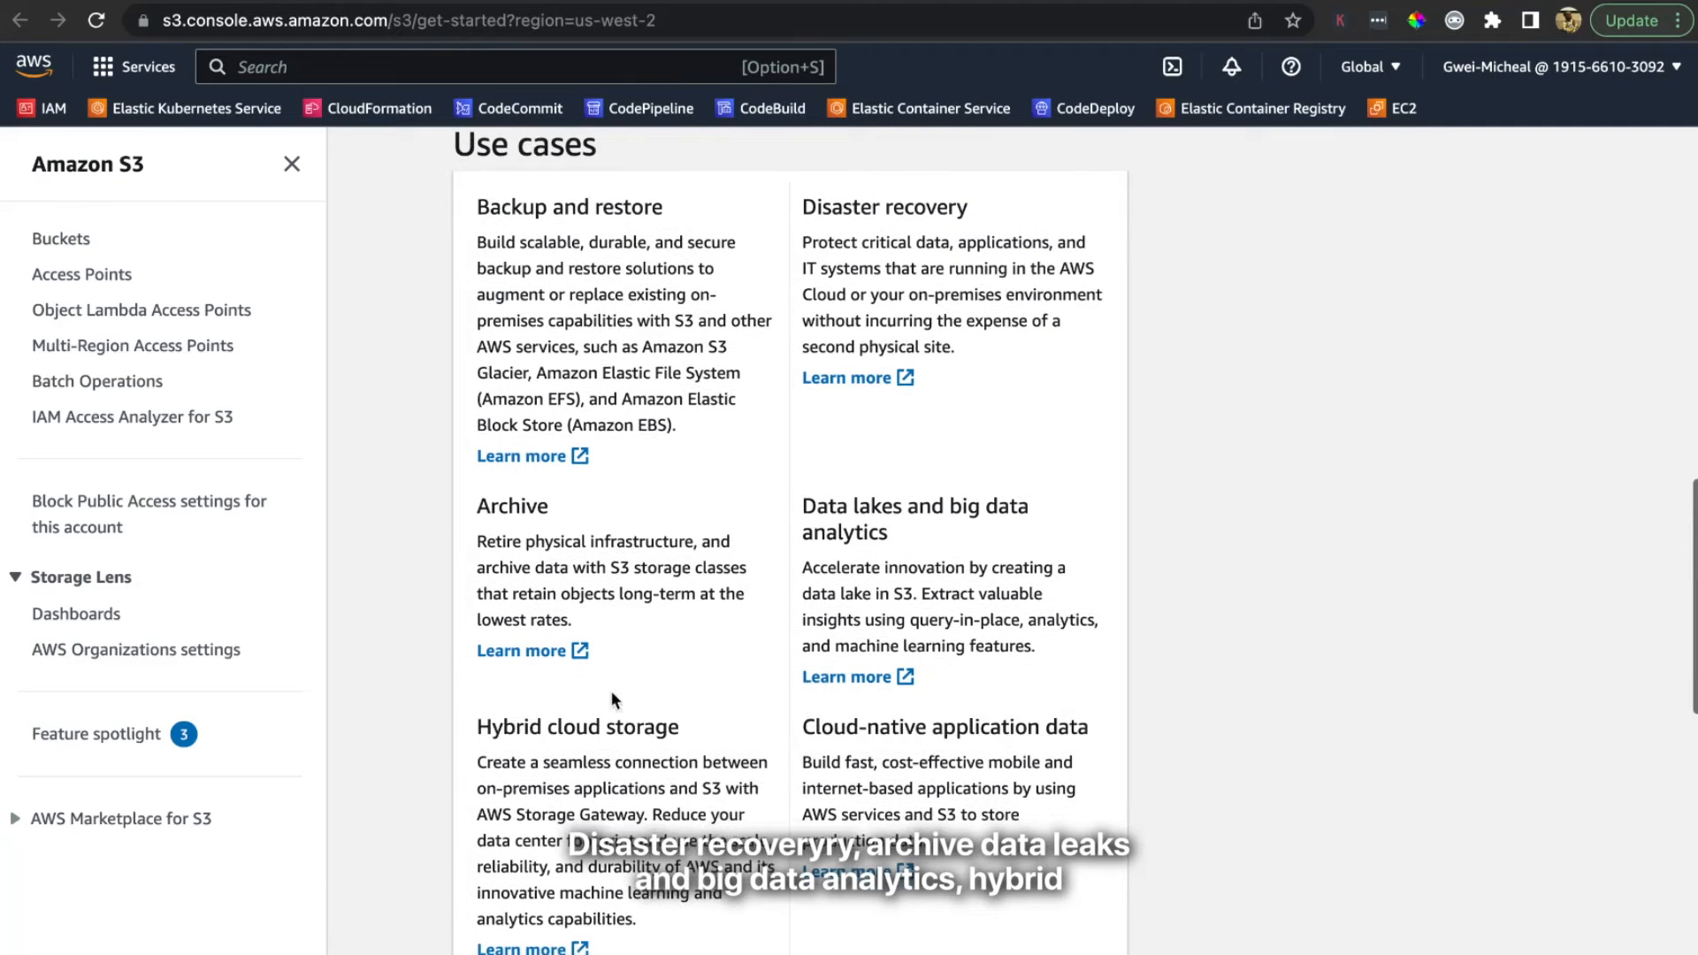
scroll(873, 730, down, 4)
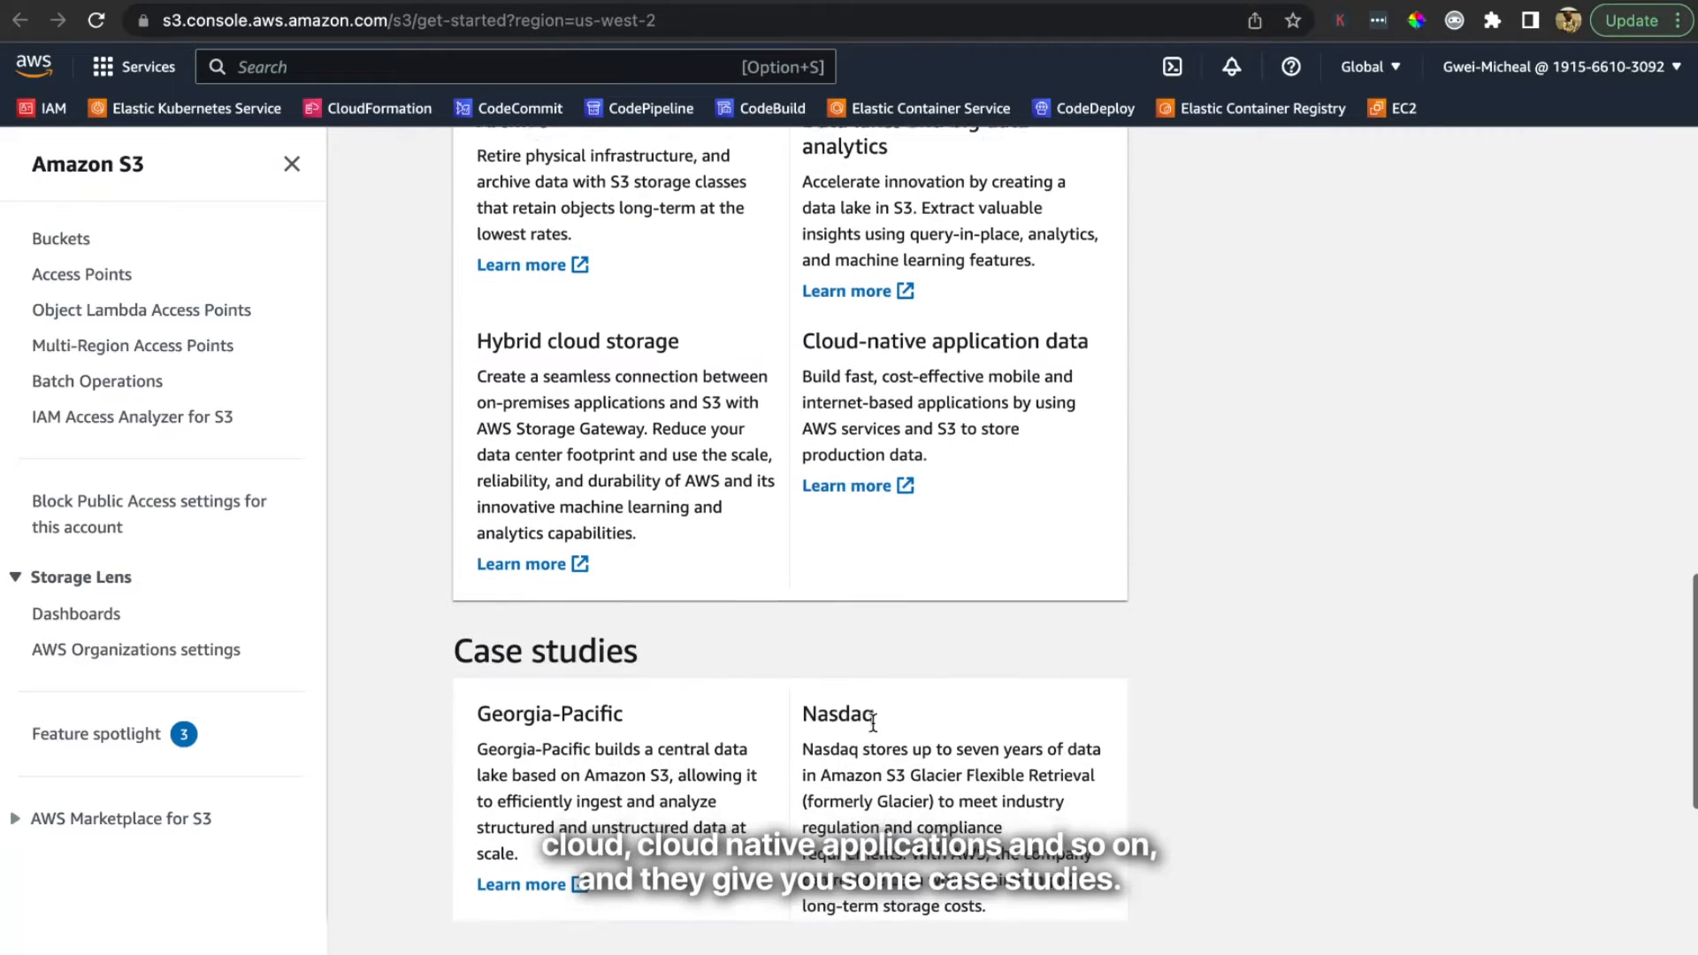
scroll(873, 731, down, 2)
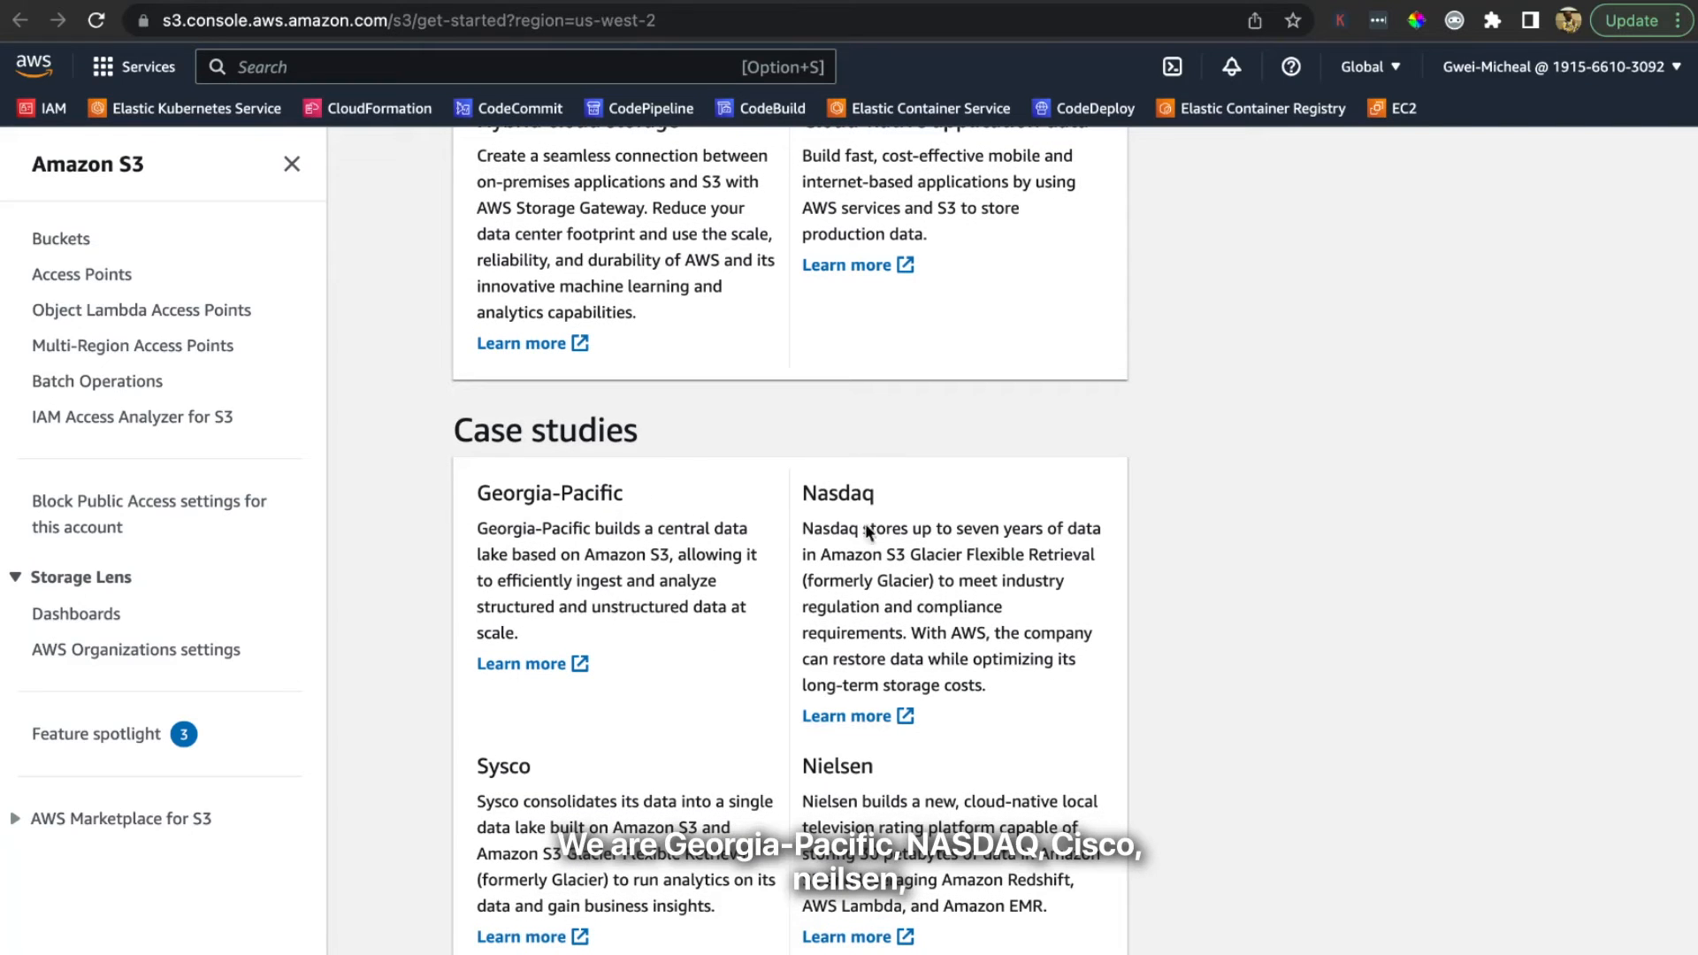
scroll(835, 783, down, 3)
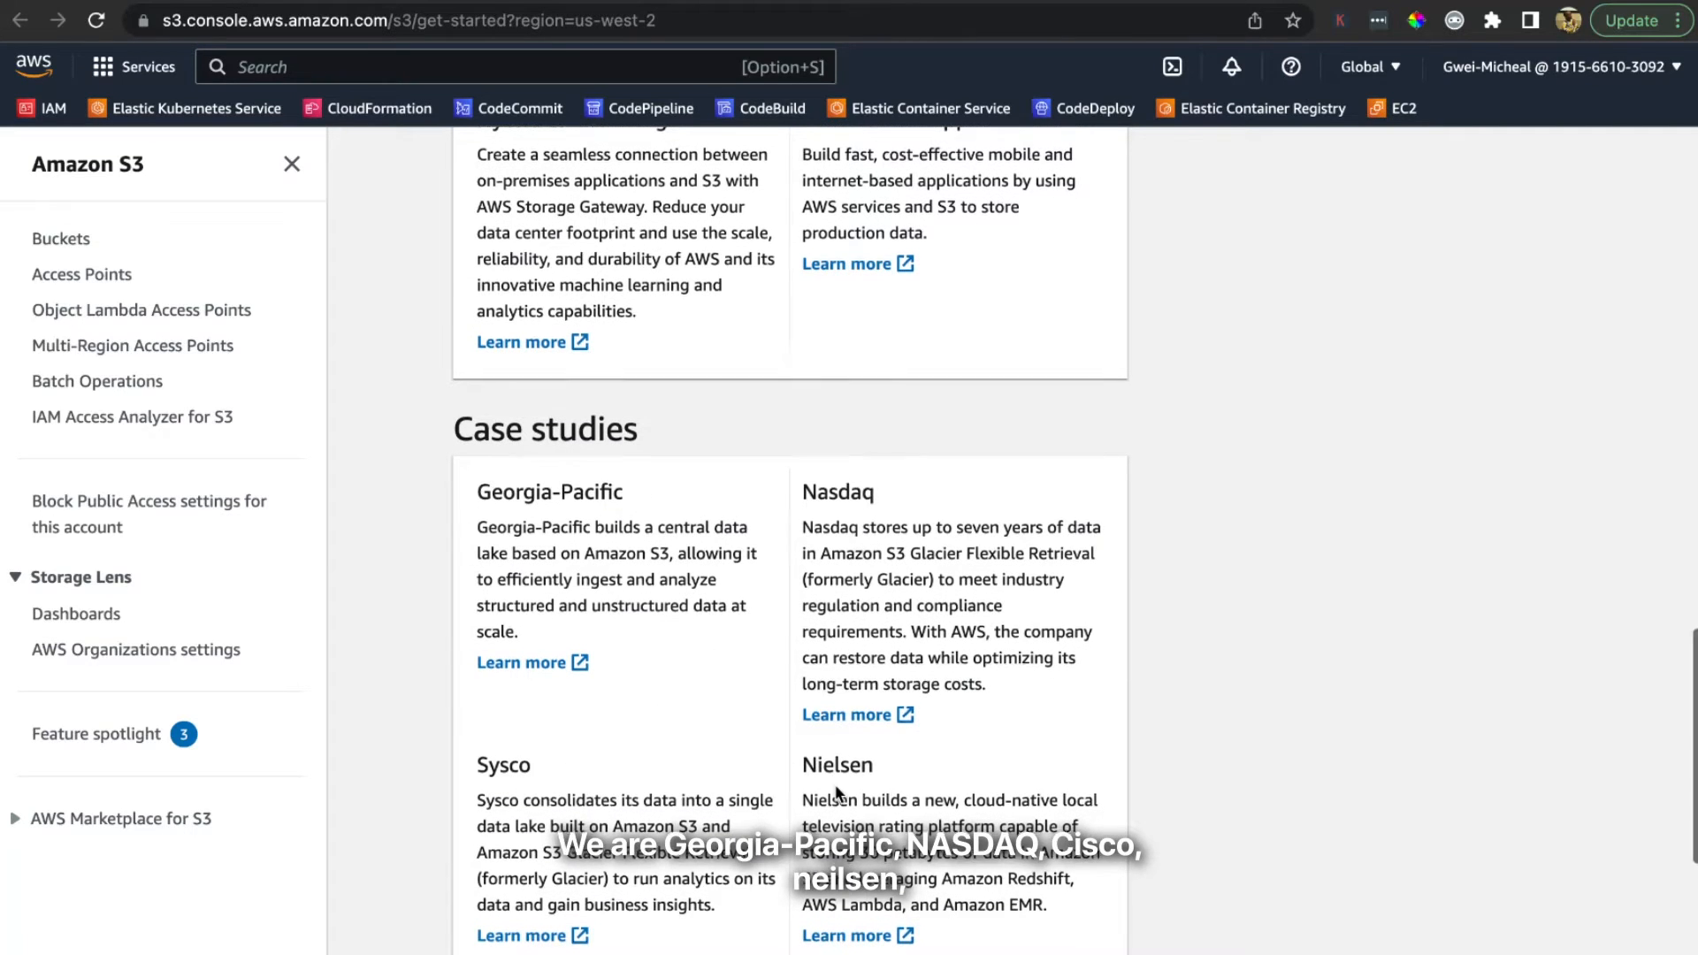
scroll(835, 784, up, 10)
scroll(835, 785, up, 10)
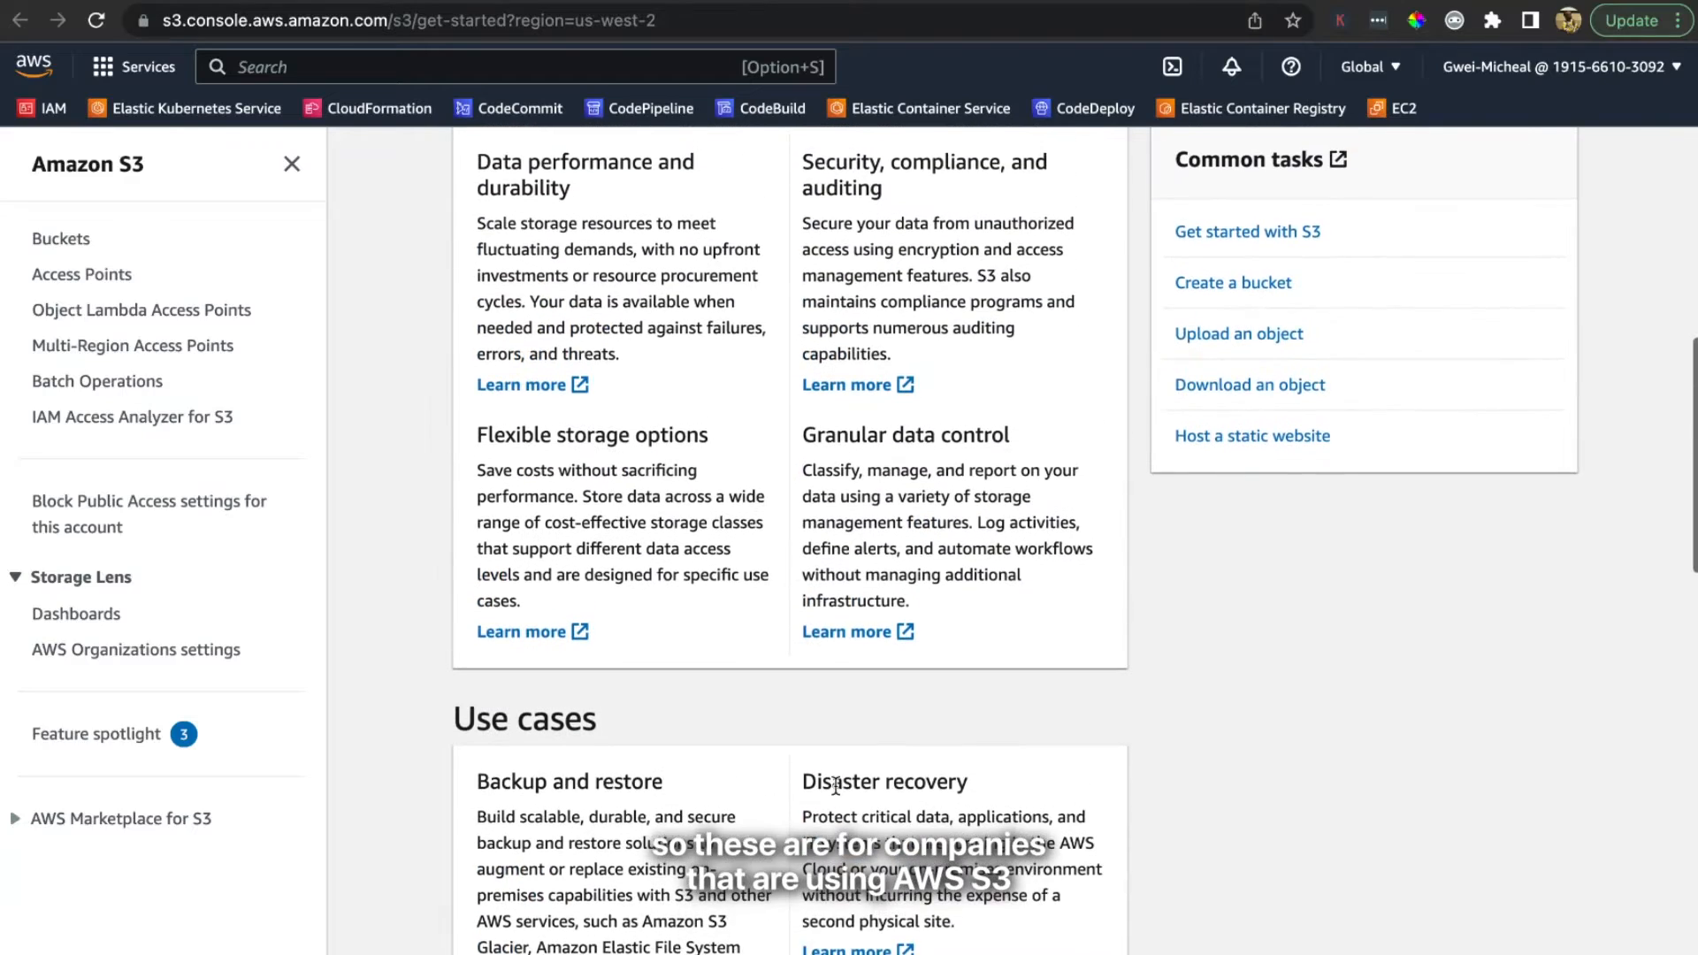
scroll(835, 784, up, 5)
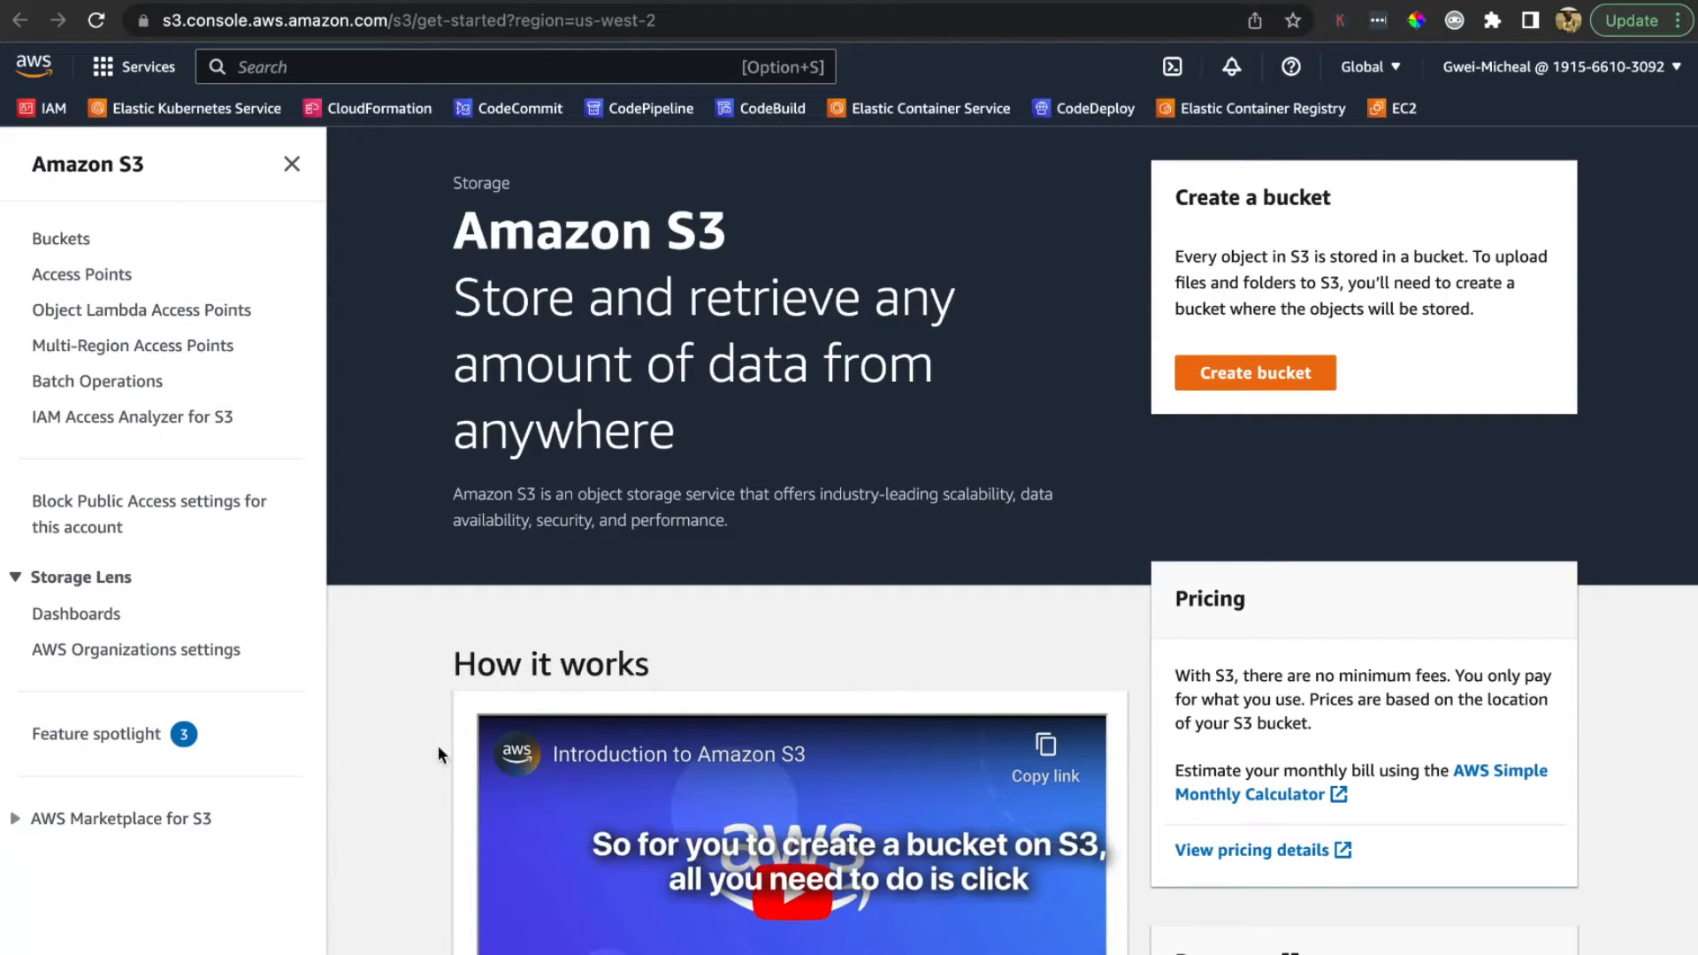
Step: Start creating a bucket and name it devopswithmike-s3-bucket-oregon-region
click(1262, 380)
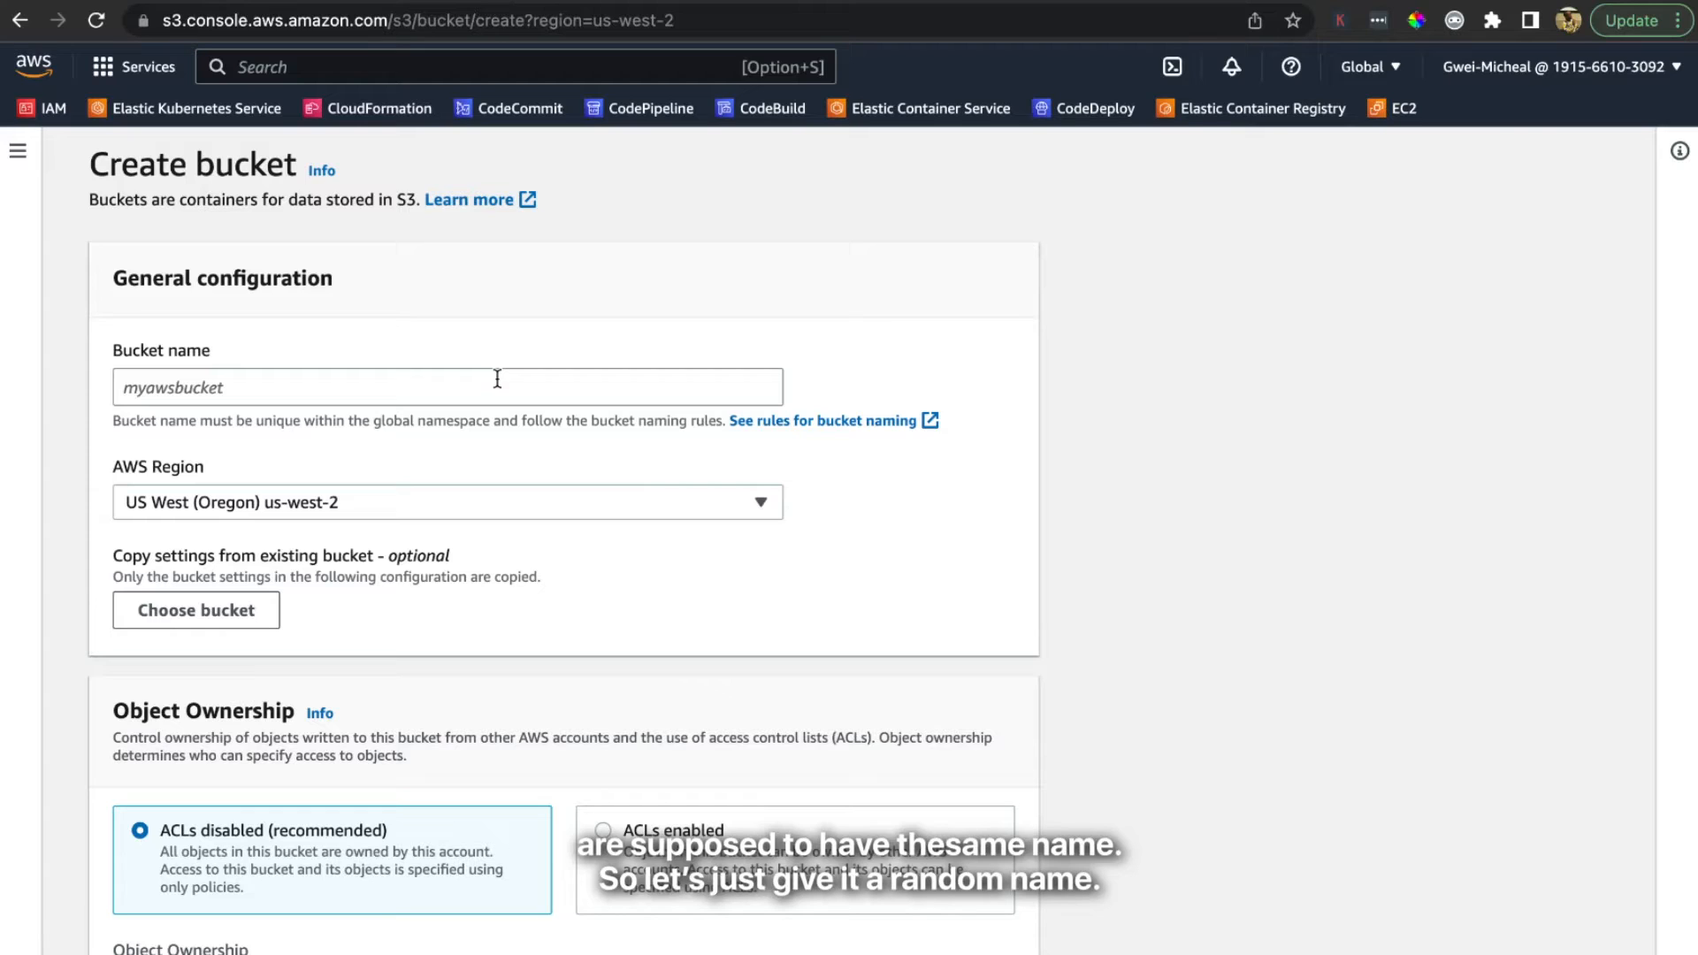
click(497, 379)
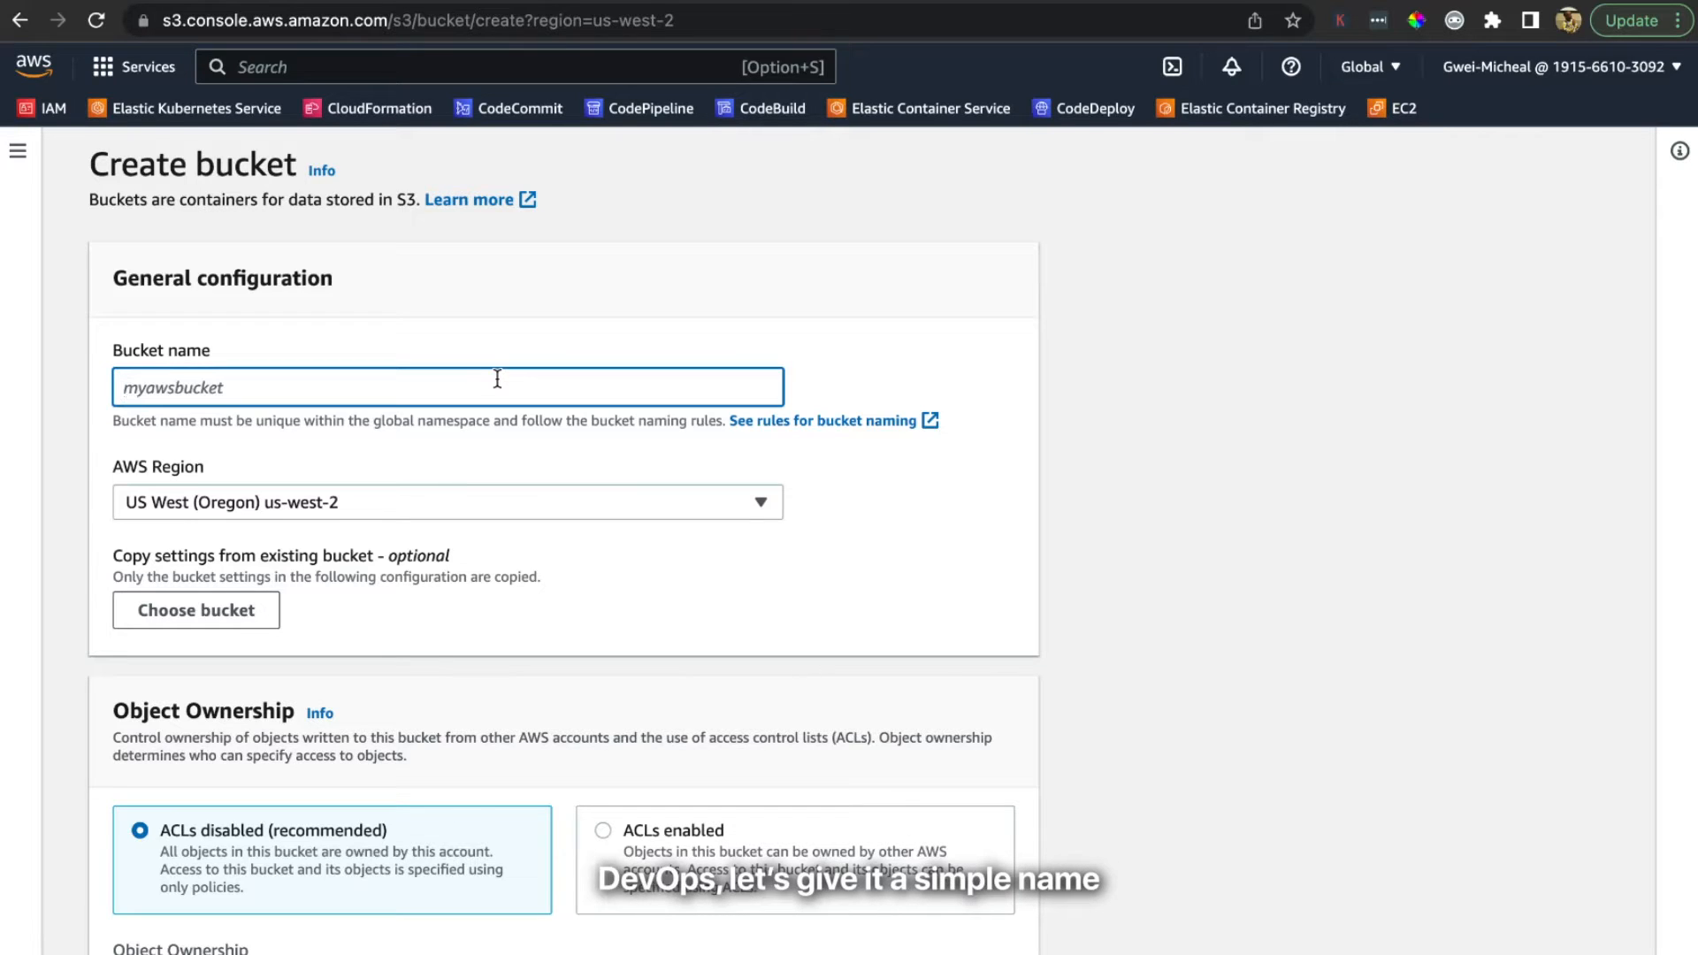
text(devopswit)
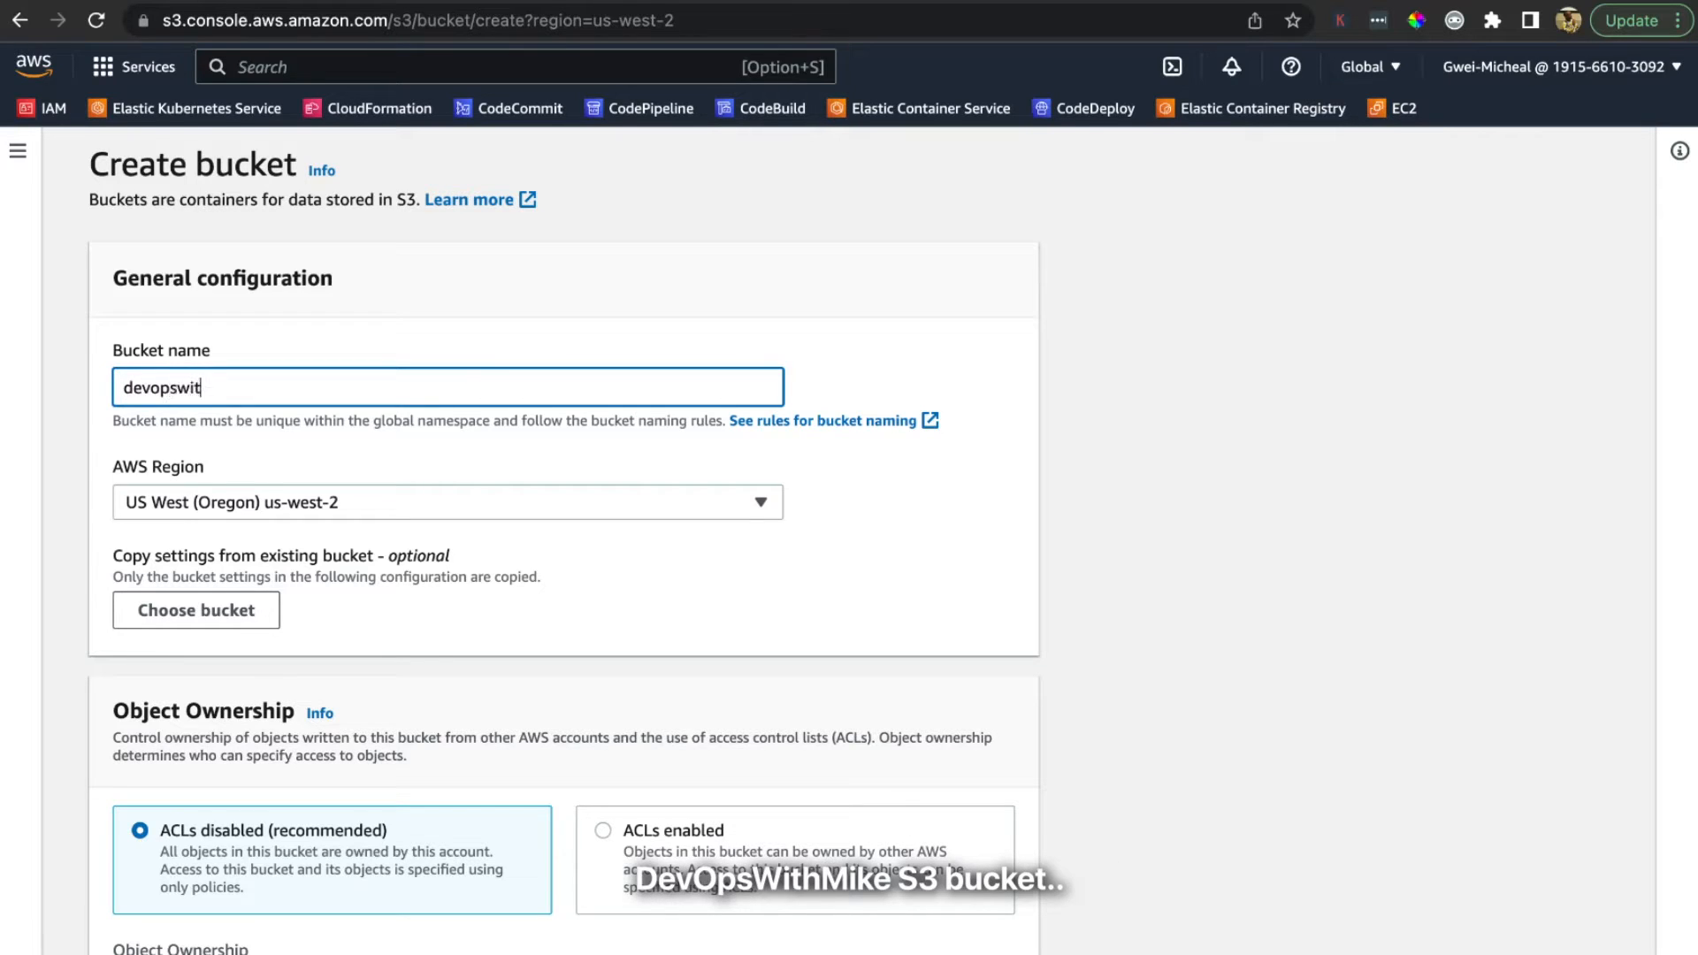
text(hmike-s3-bucket-oregoin)
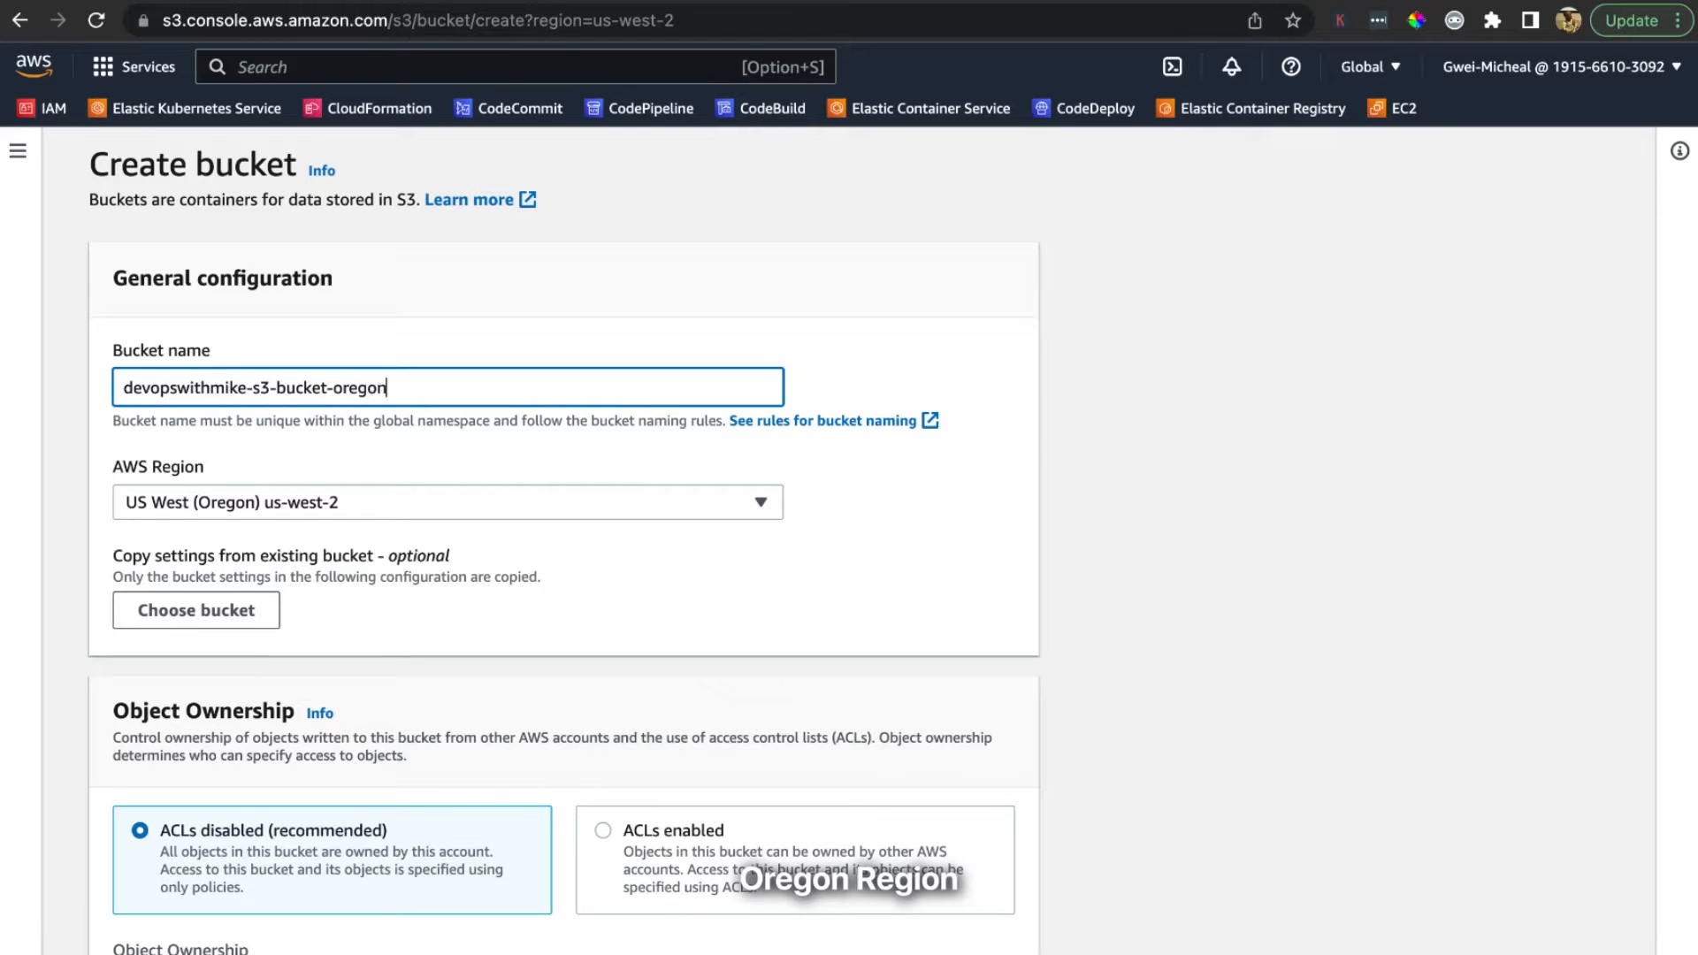
text(region)
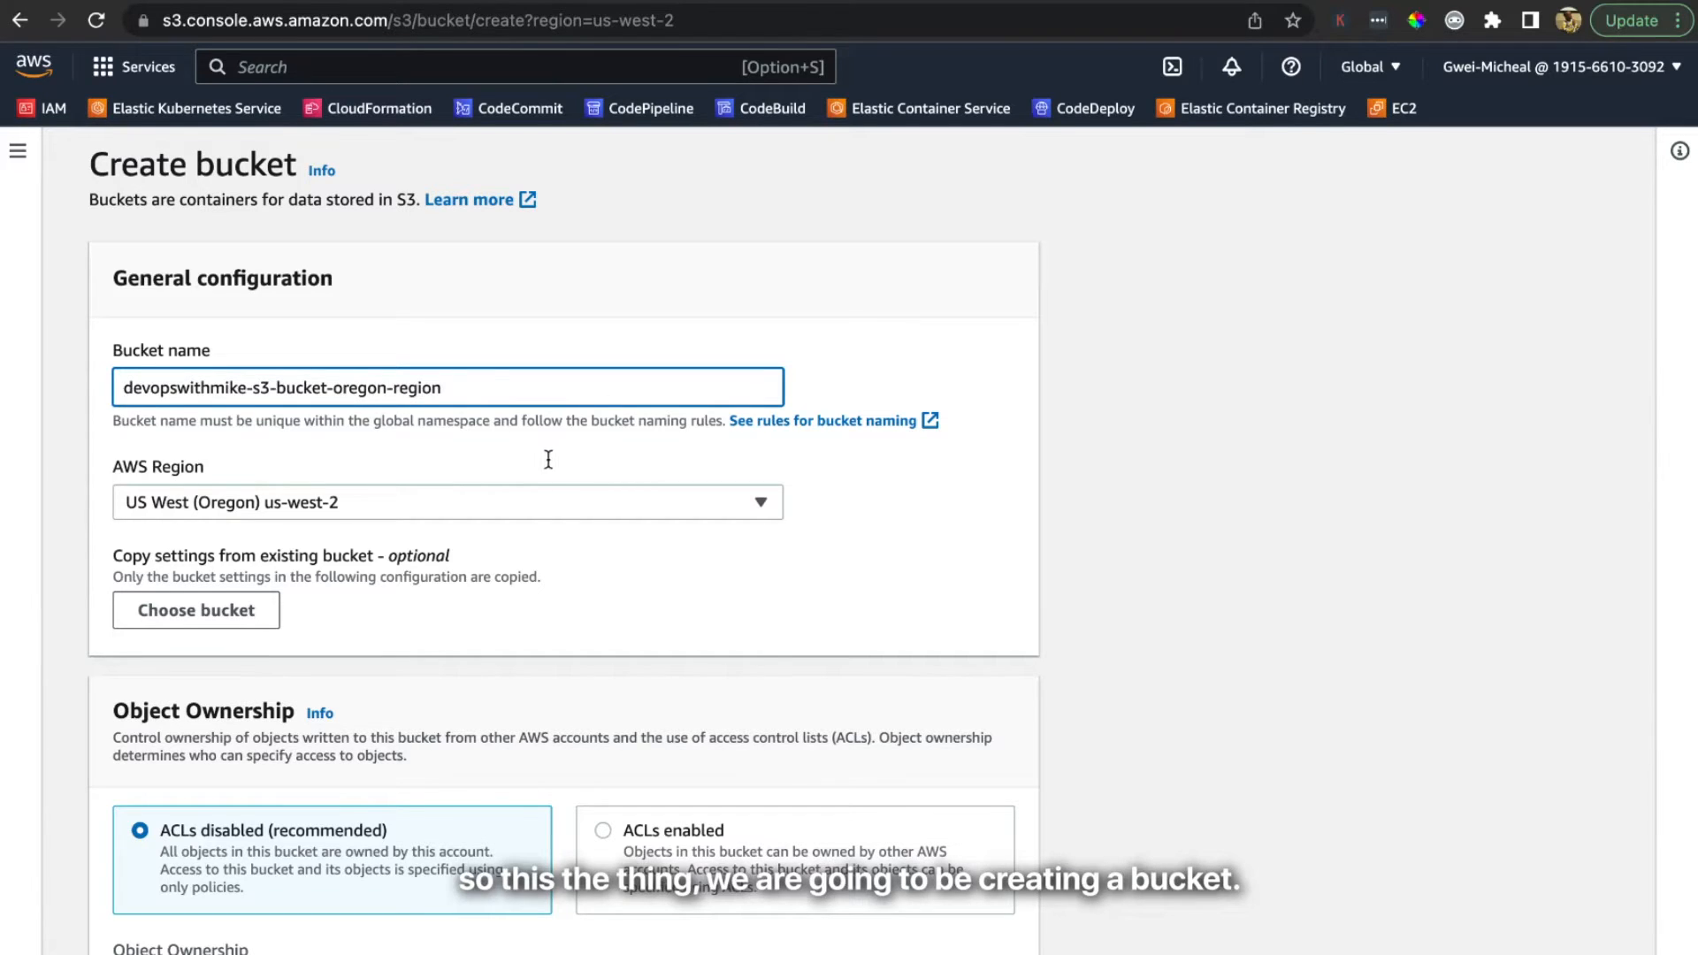
Step: Examine the new bucket's naming rule, AWS Region, copy-settings option, Object Ownership and Block Public Access settings
scroll(557, 470, down, 1)
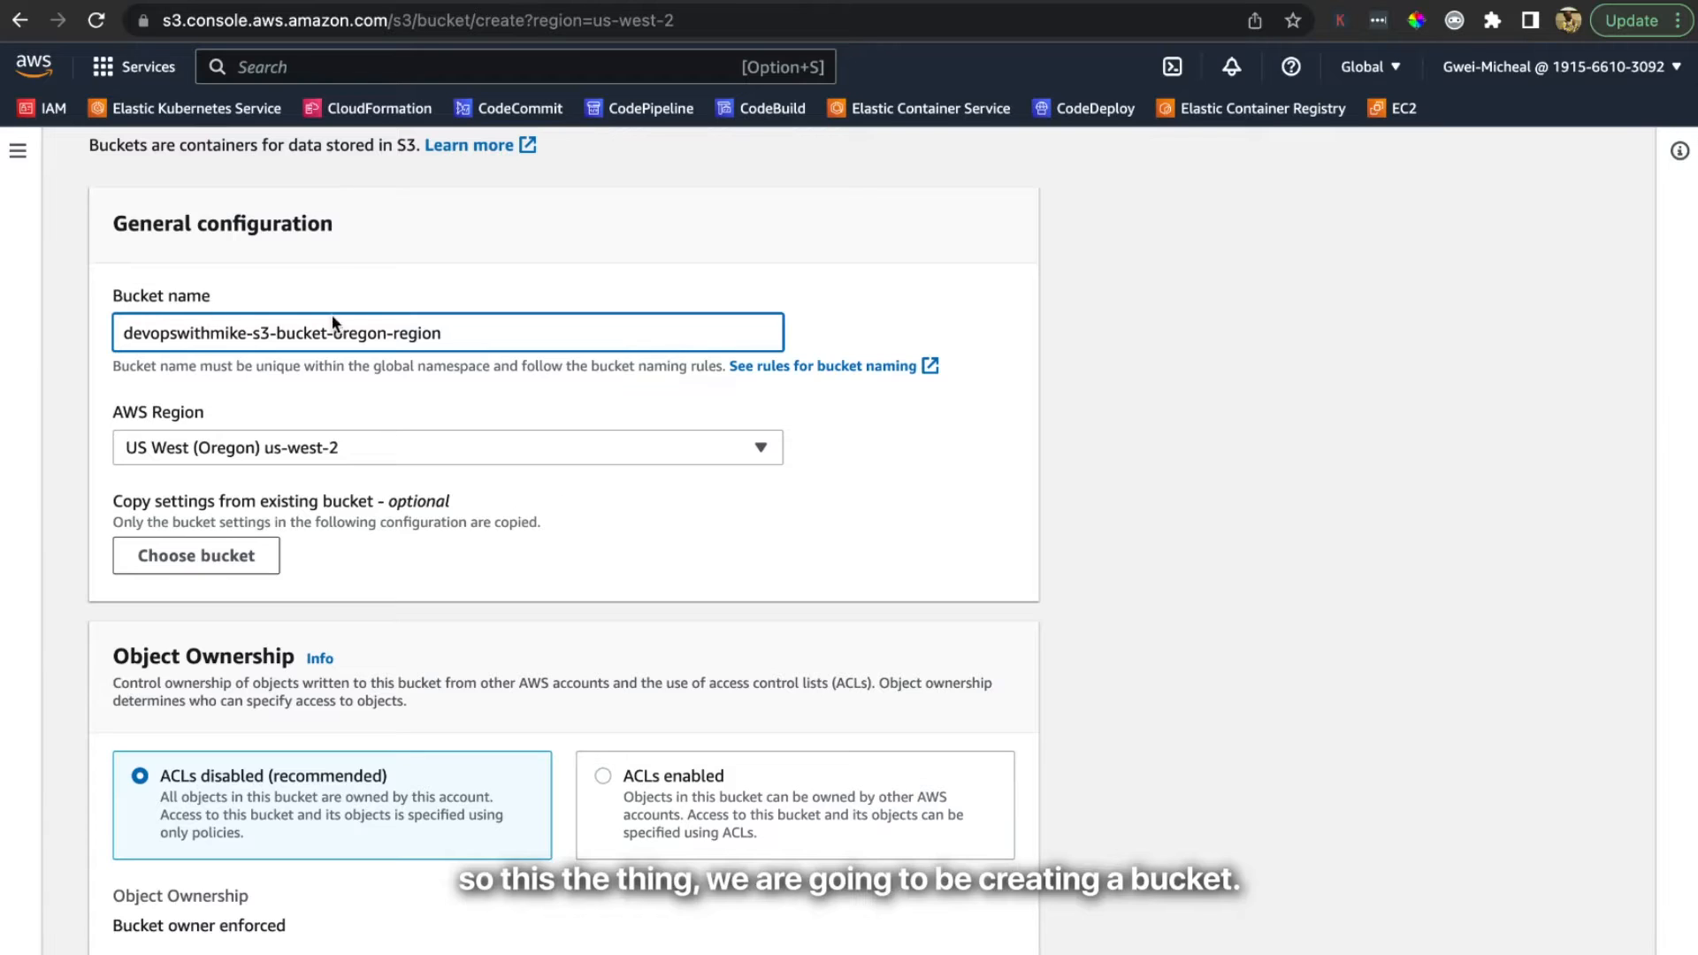
drag(110, 369, 254, 374)
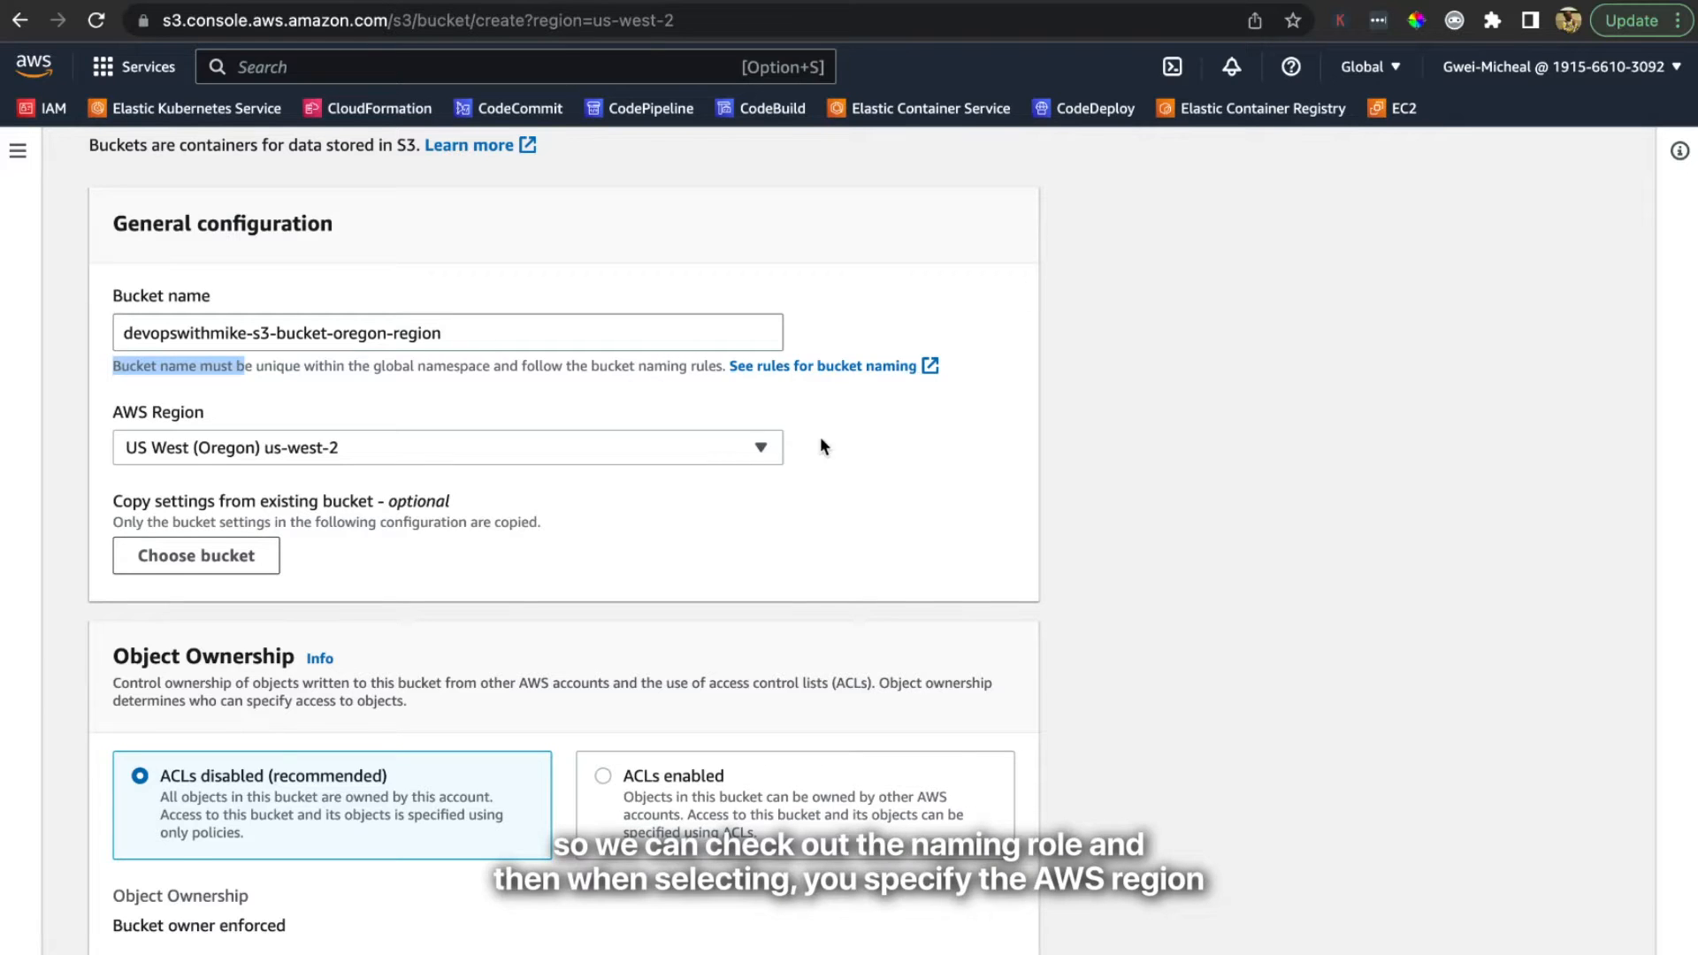
scroll(791, 468, down, 2)
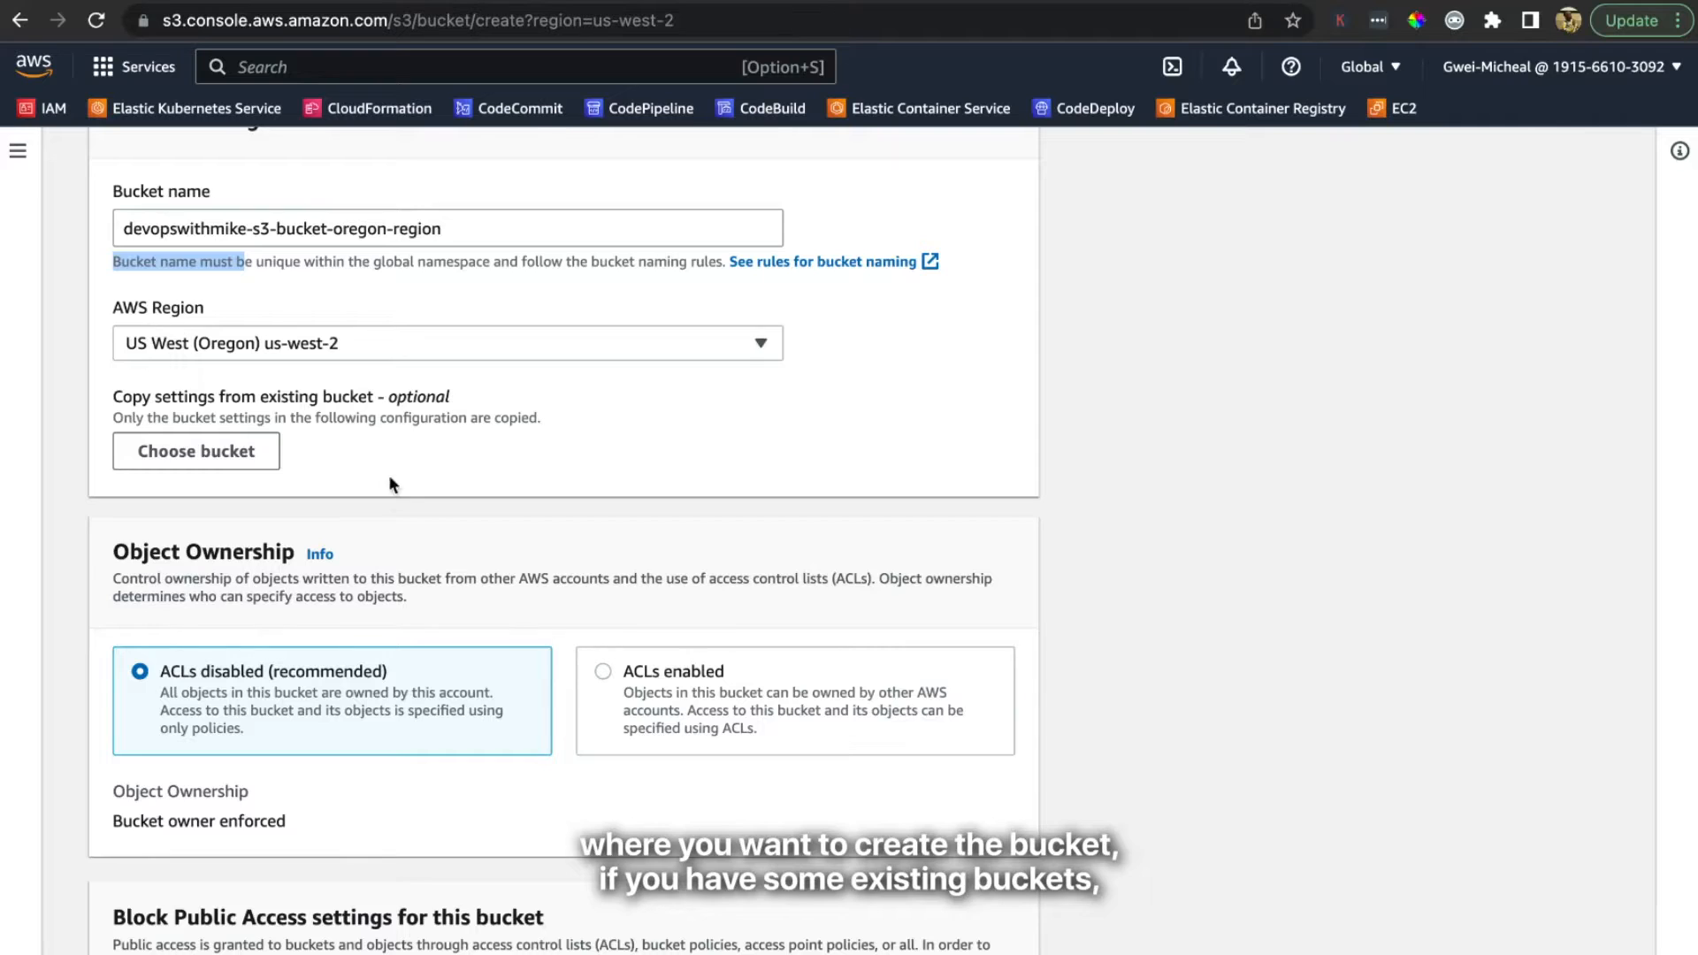
scroll(392, 484, down, 1)
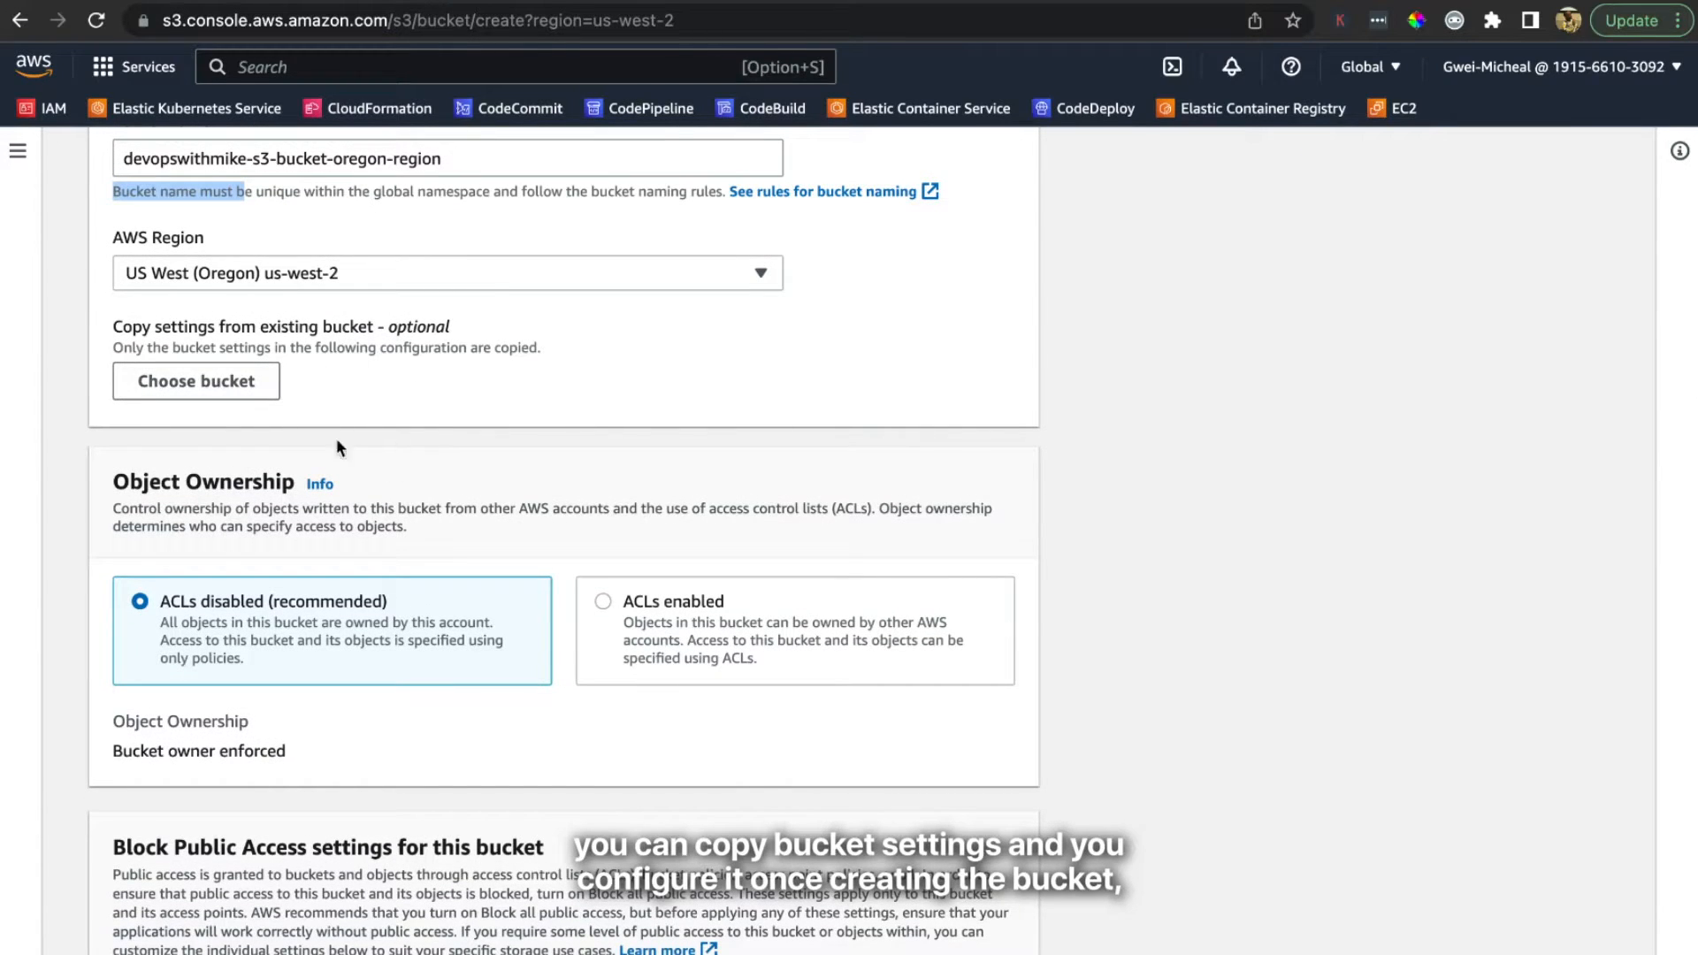
scroll(444, 390, down, 5)
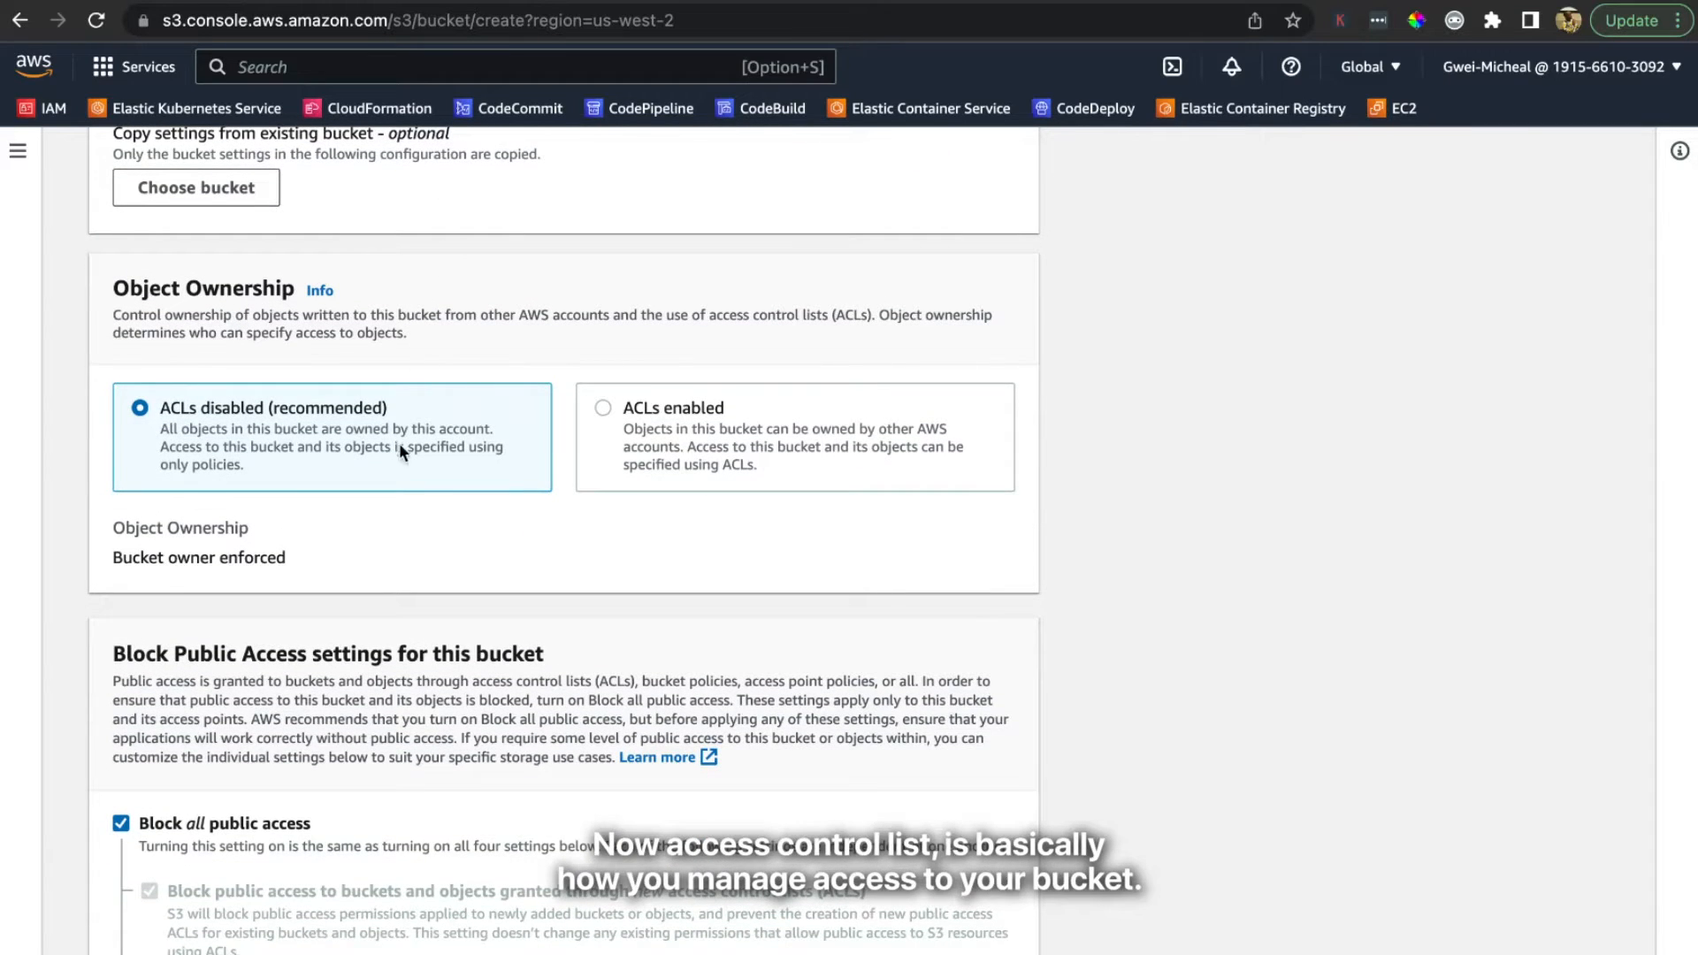
scroll(402, 440, down, 4)
scroll(399, 444, down, 3)
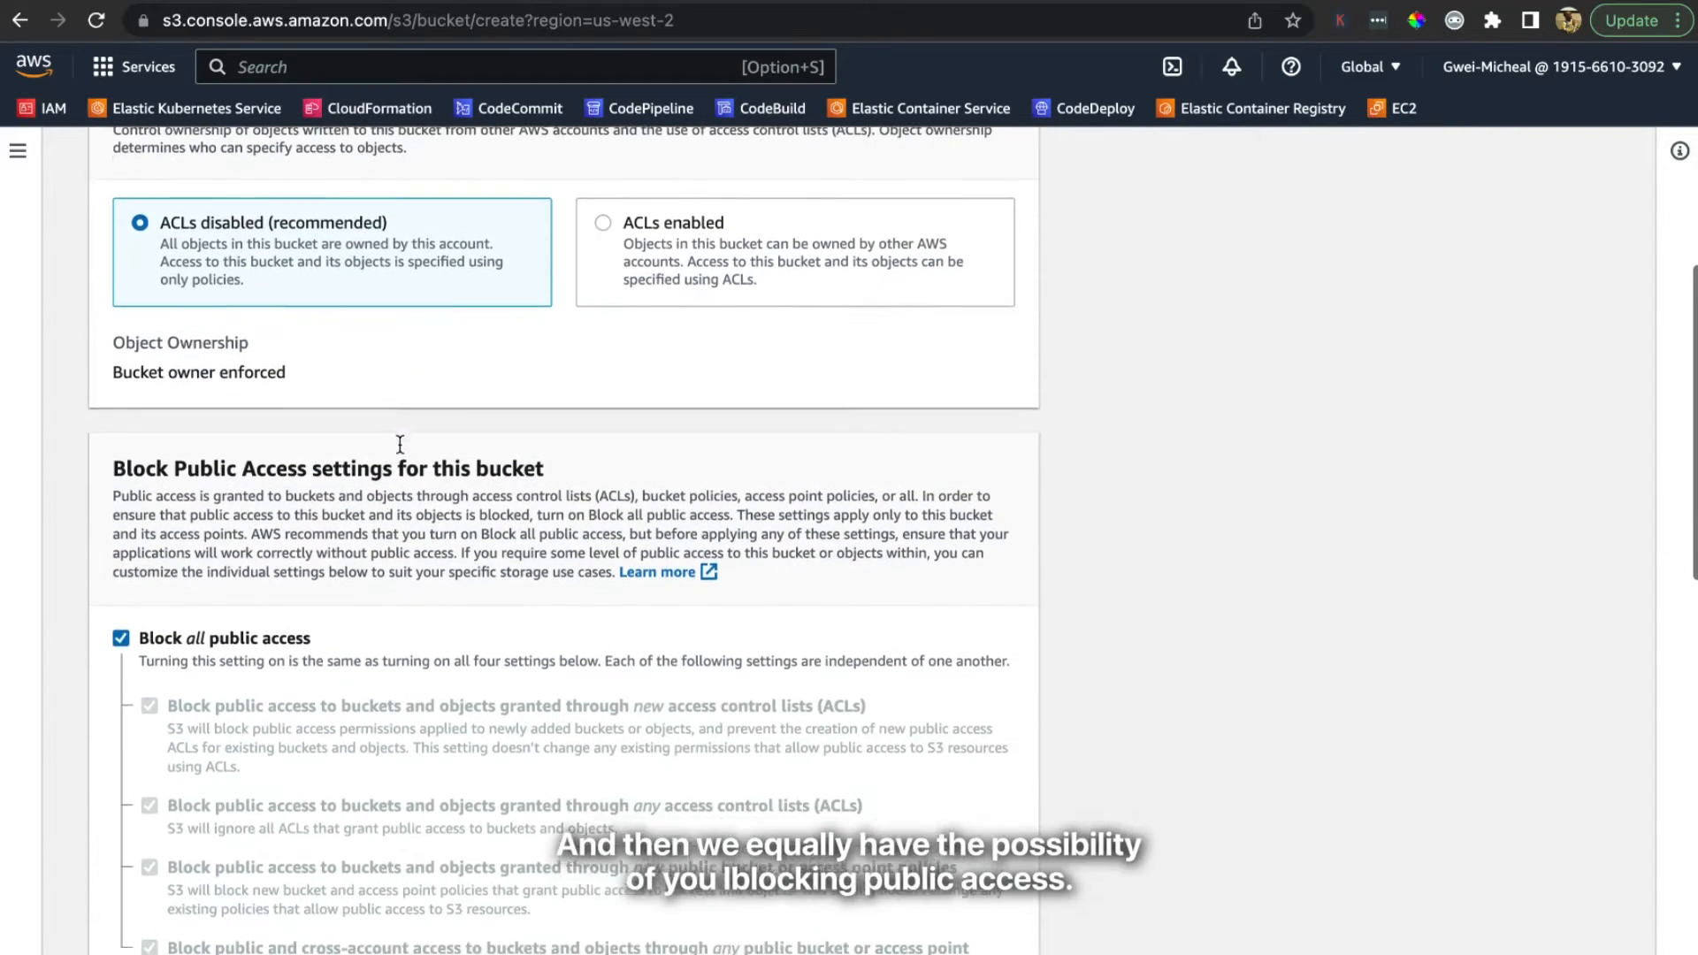
scroll(400, 443, down, 1)
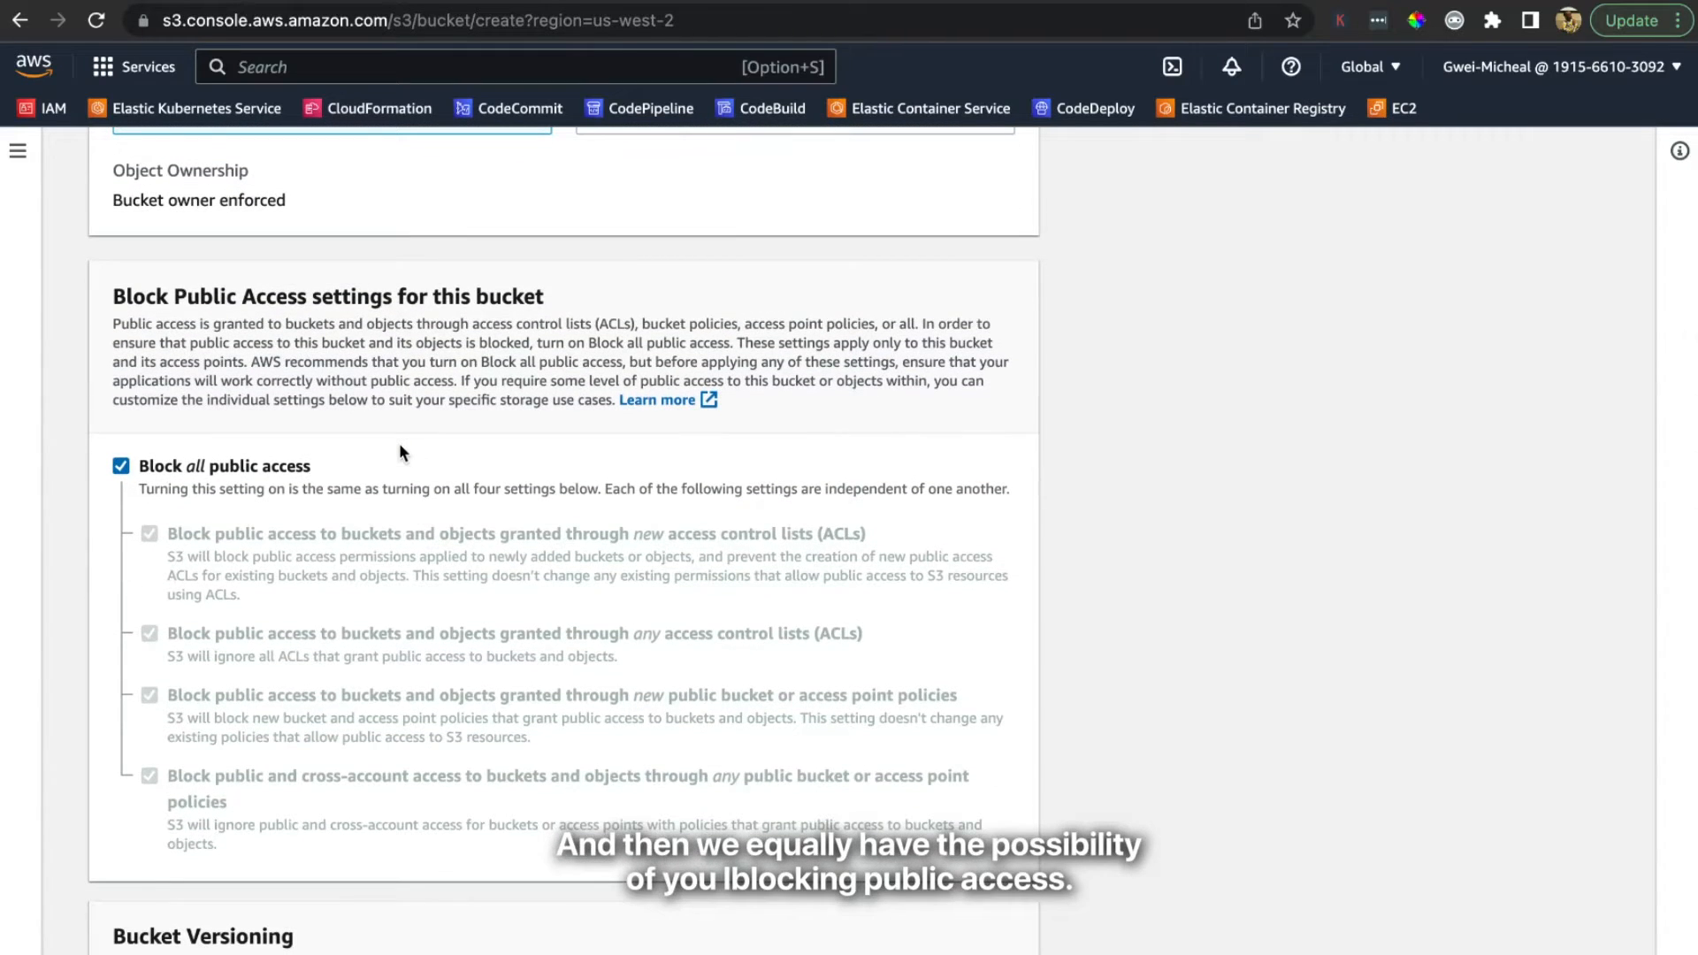
scroll(400, 443, down, 1)
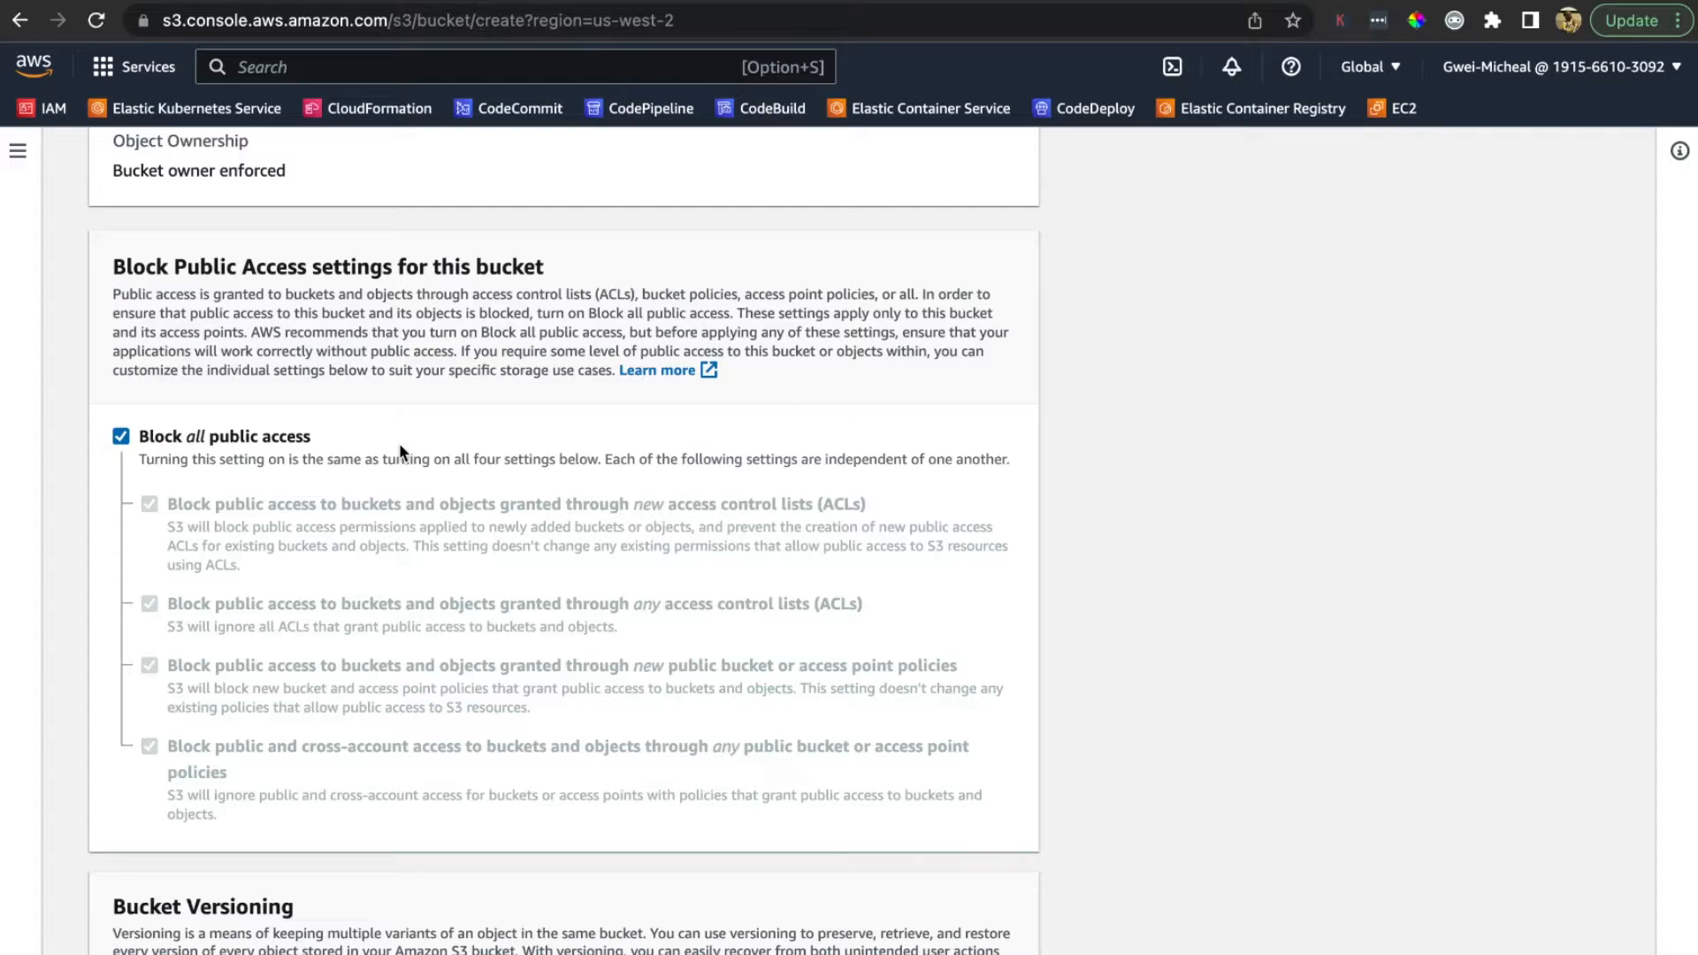
scroll(400, 444, down, 2)
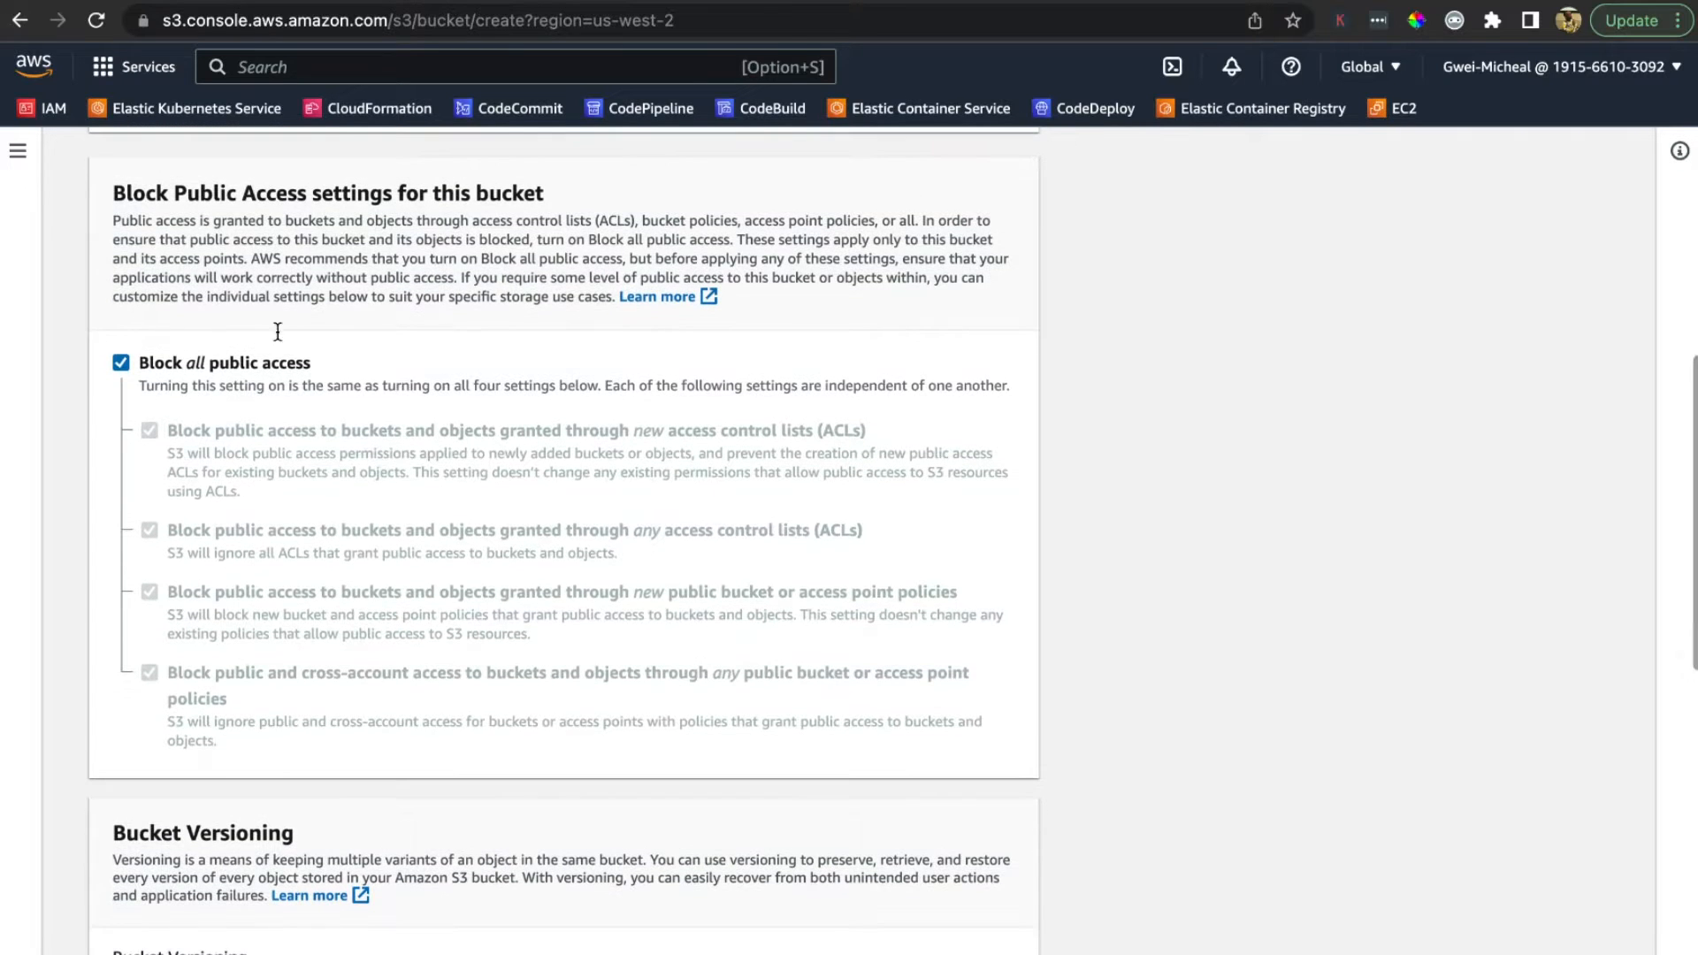
scroll(317, 483, down, 4)
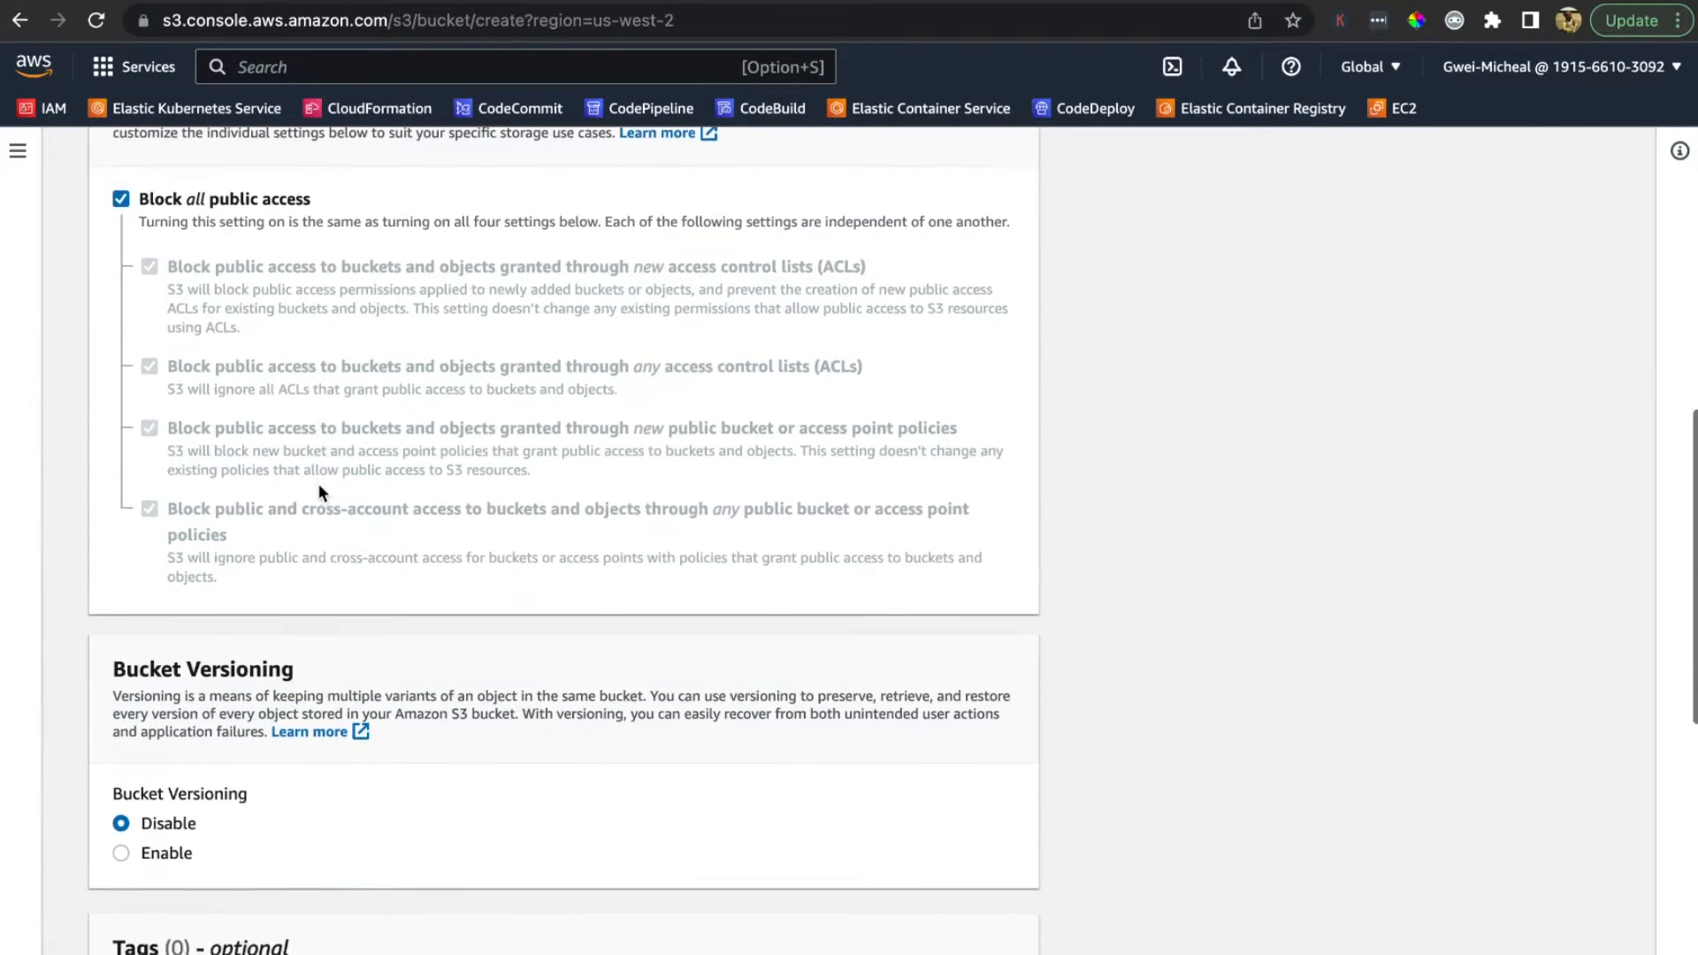
Step: Examine the Bucket Versioning, Tags, Default encryption and Bucket Key settings, and return to the general configuration
scroll(317, 483, down, 6)
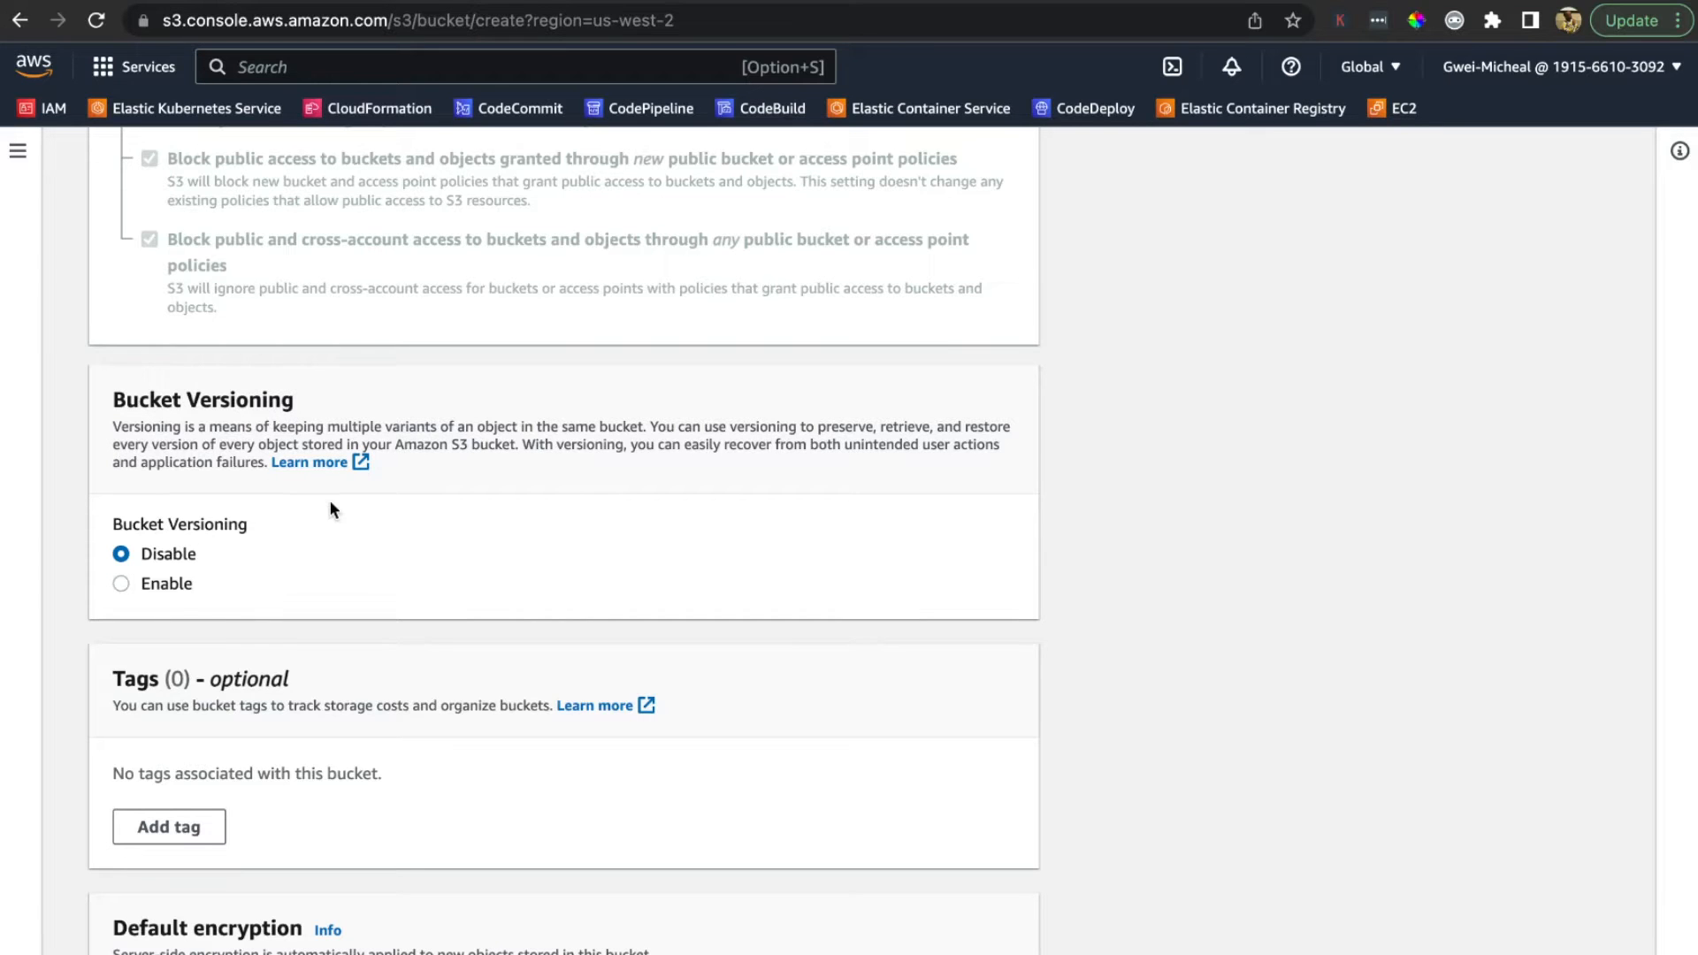
scroll(331, 510, down, 1)
scroll(331, 509, down, 2)
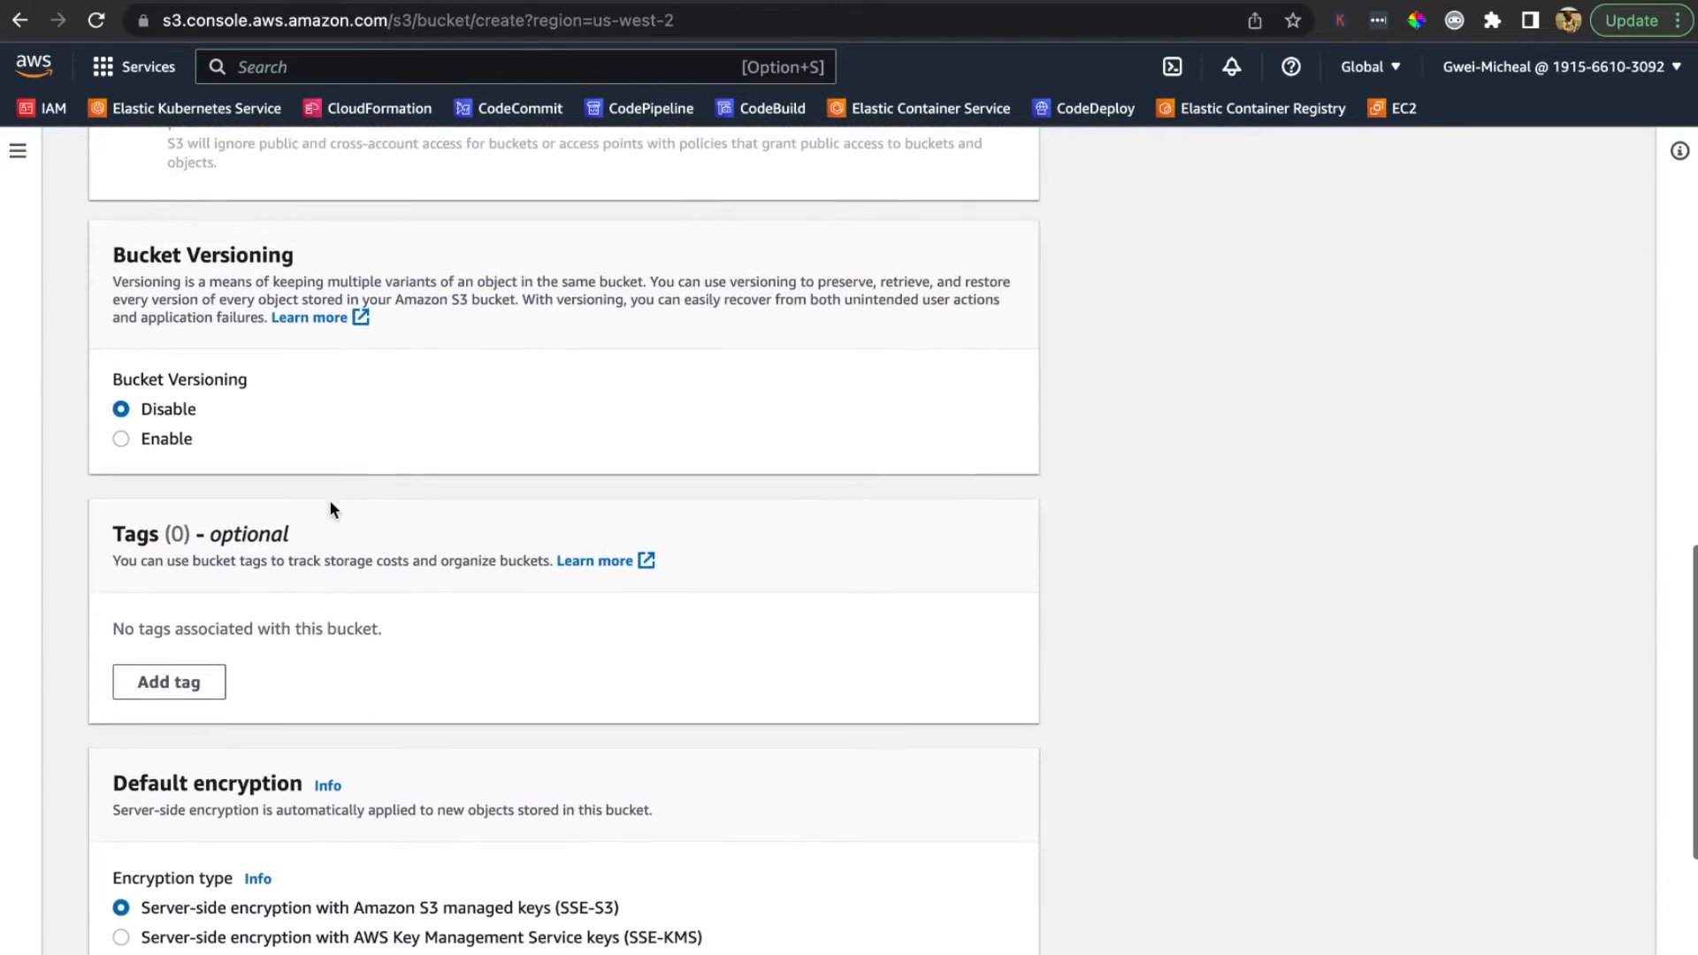
scroll(330, 504, down, 2)
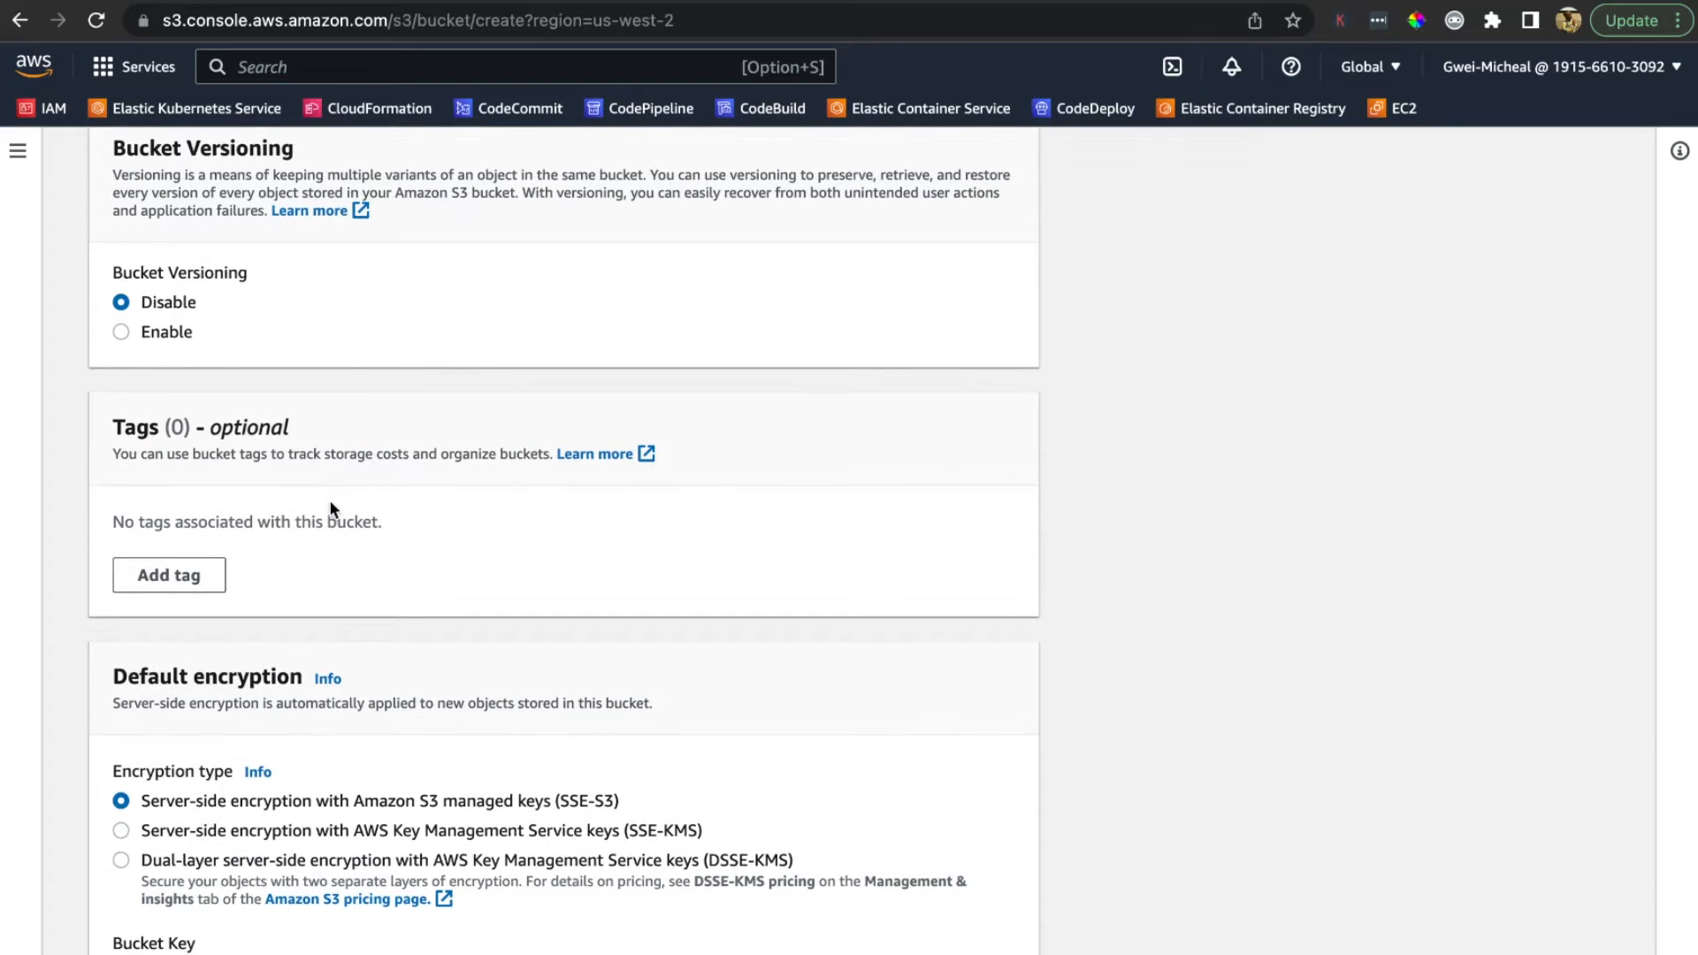
scroll(333, 509, down, 2)
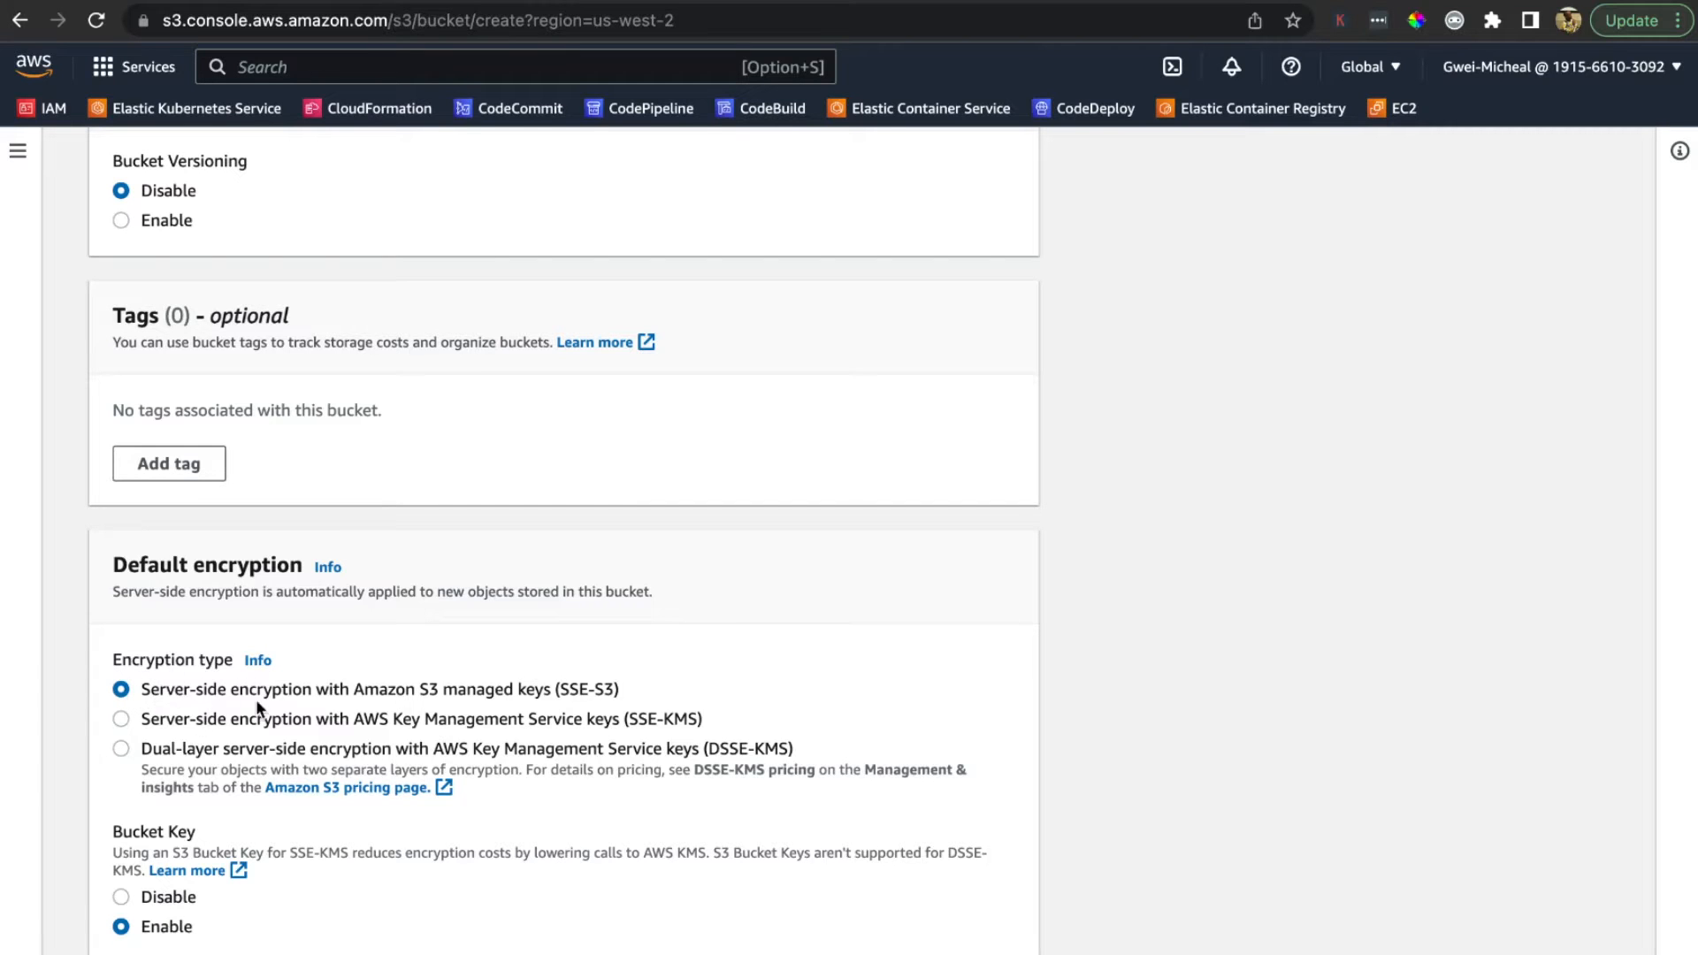
scroll(345, 761, down, 1)
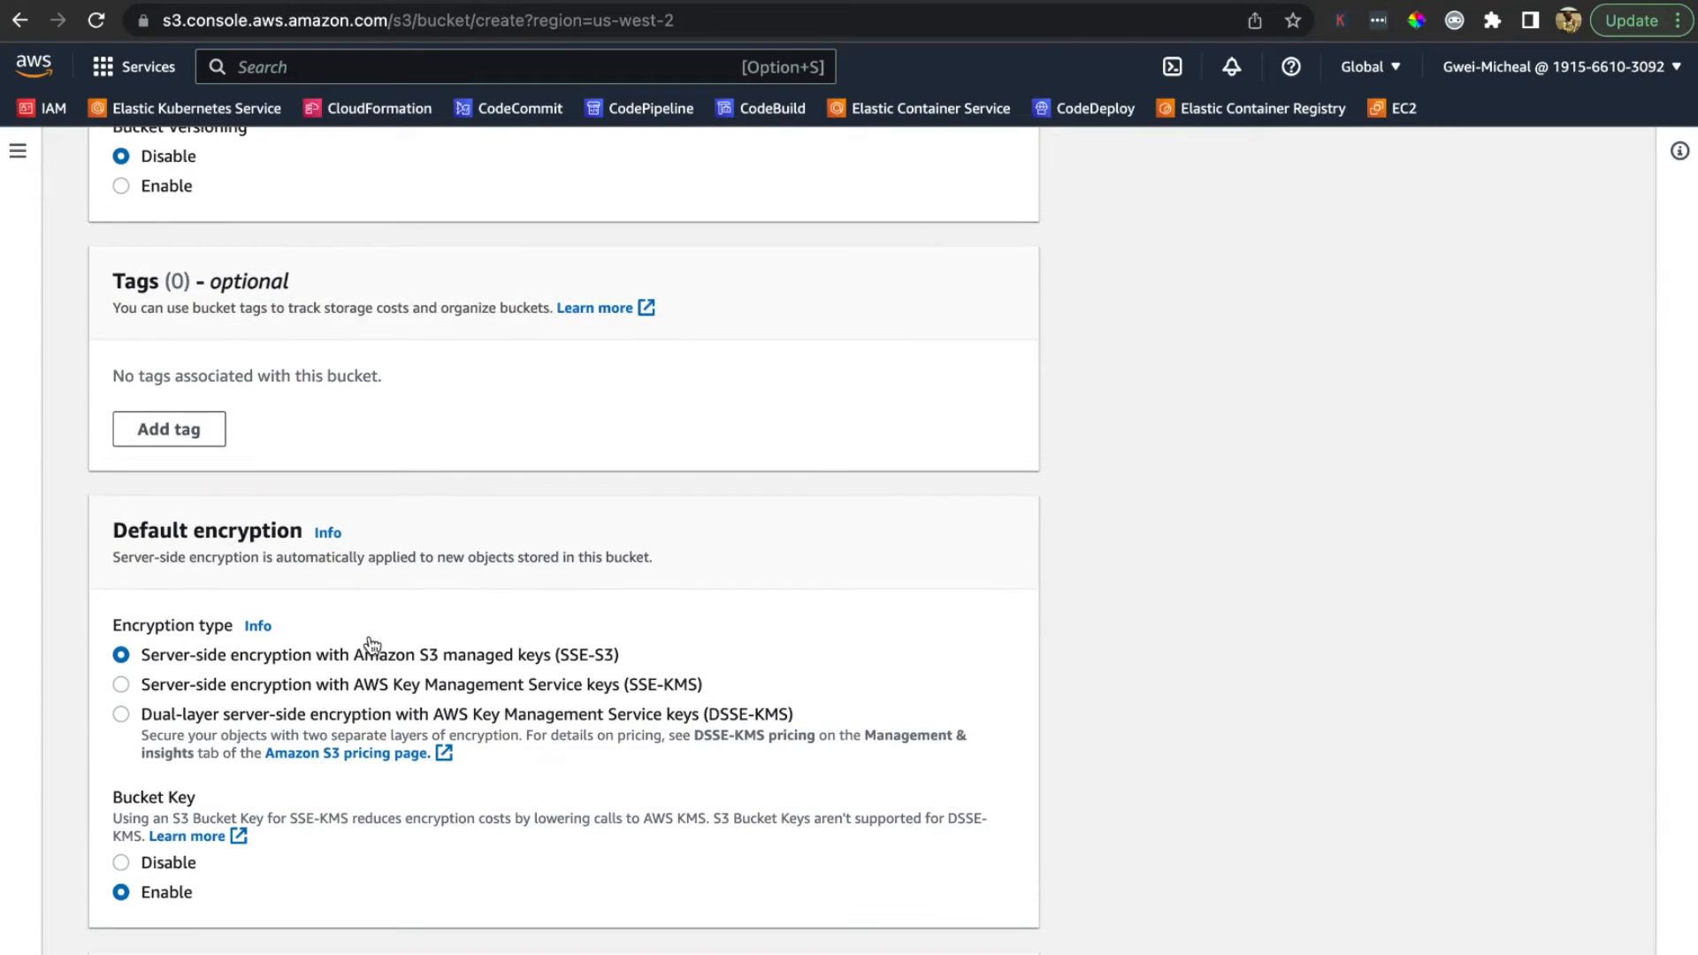
scroll(360, 774, down, 4)
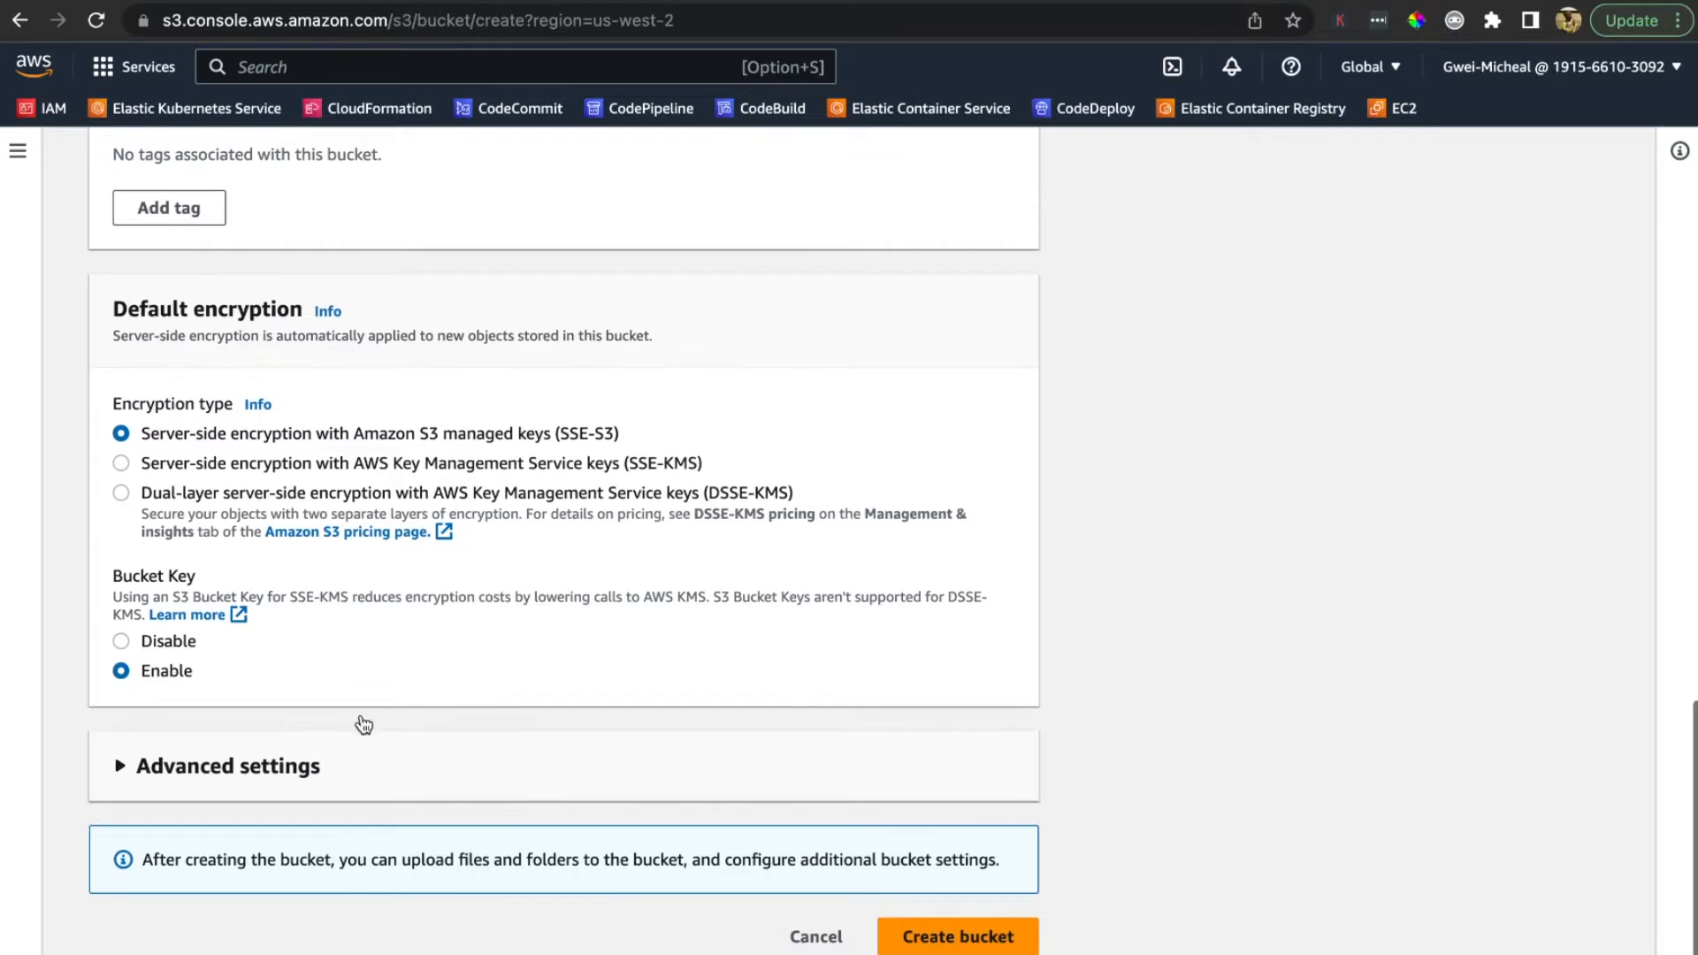
scroll(383, 690, up, 15)
scroll(379, 590, up, 10)
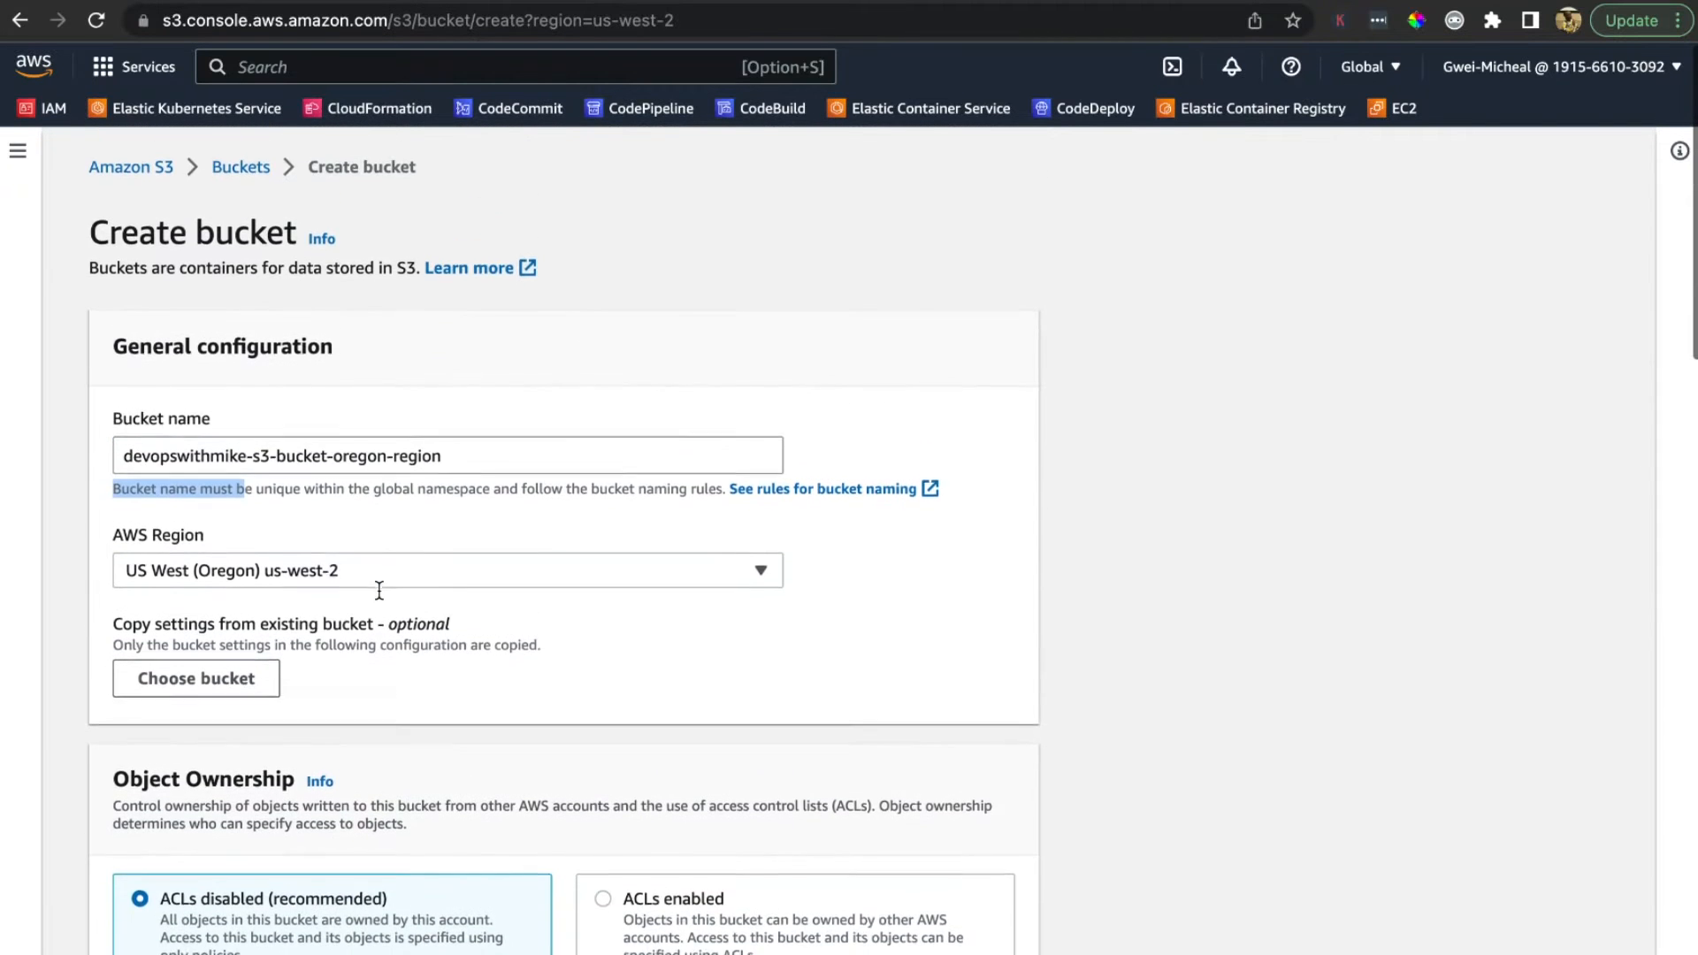
Step: Create the bucket with all public access blocked, versioning disabled and SSE-S3 encryption, and open its details
scroll(379, 590, down, 9)
scroll(906, 848, down, 5)
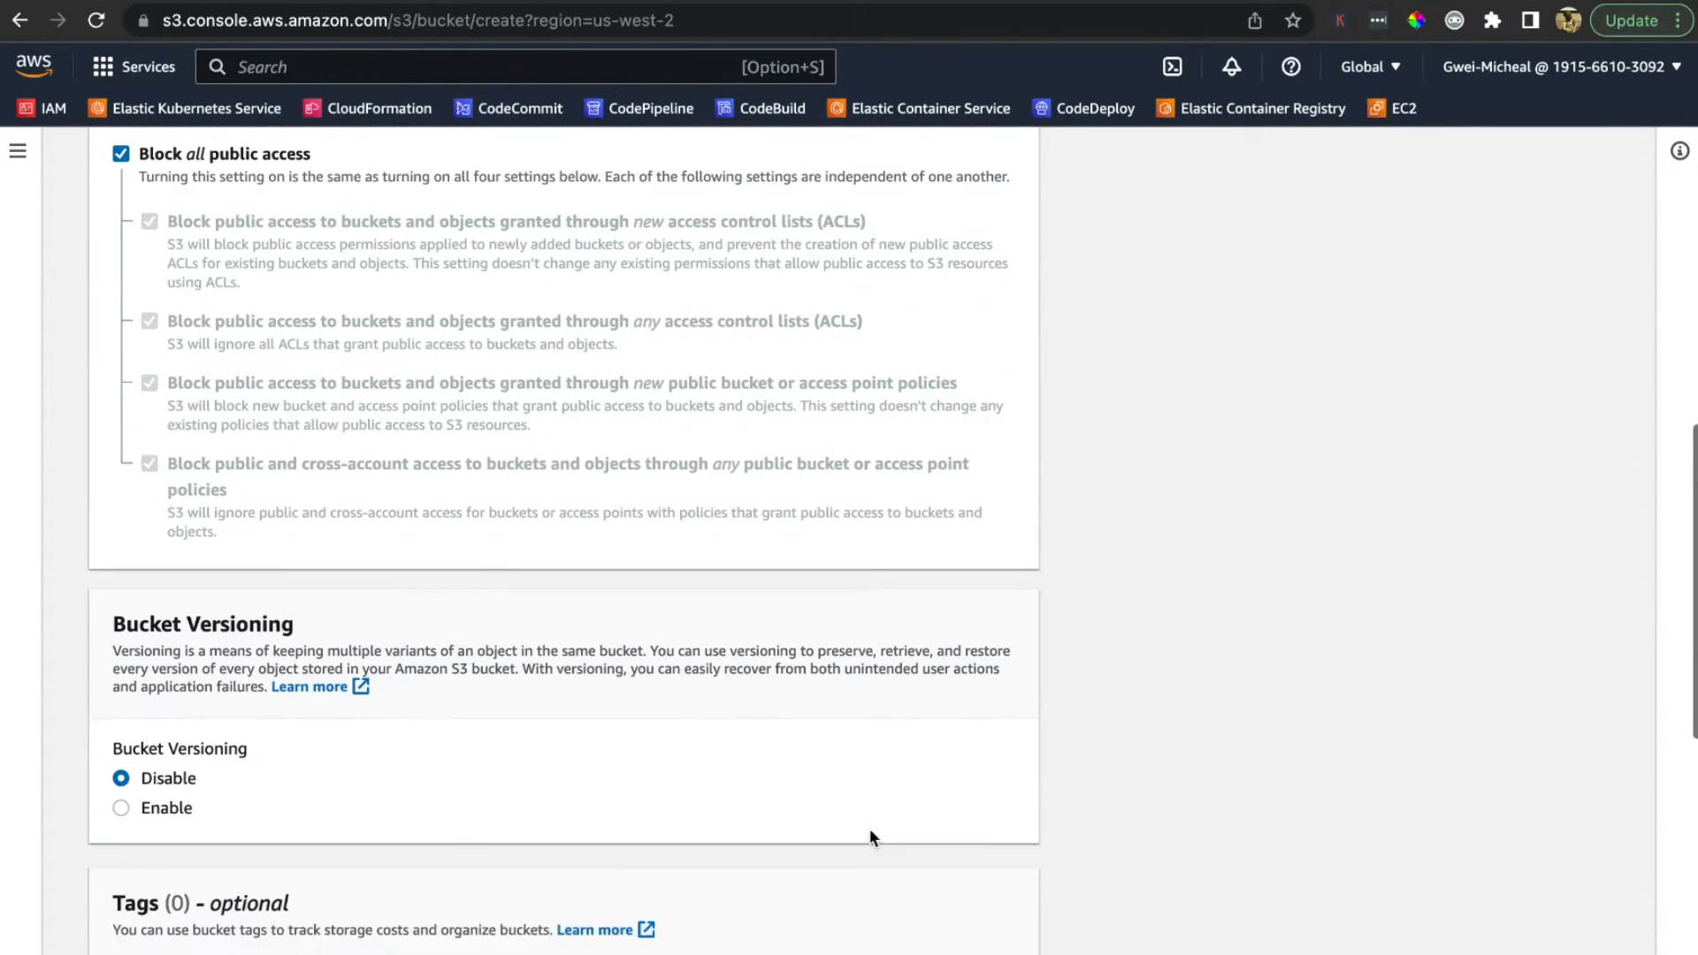
scroll(789, 715, down, 12)
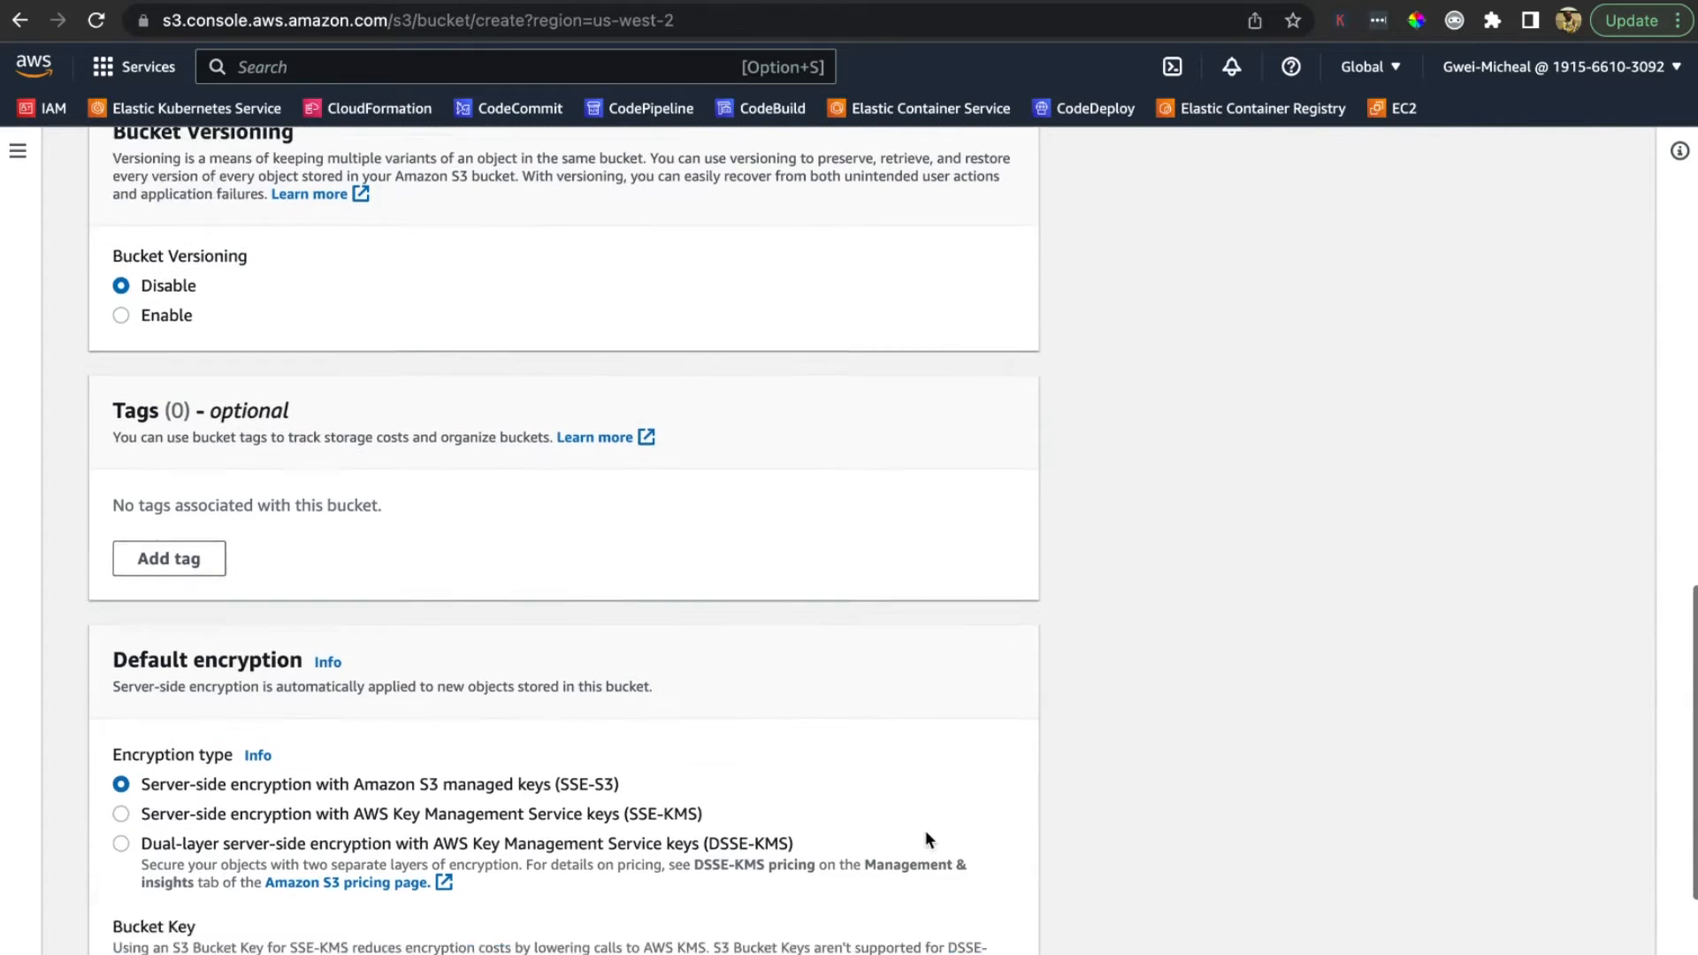
click(966, 940)
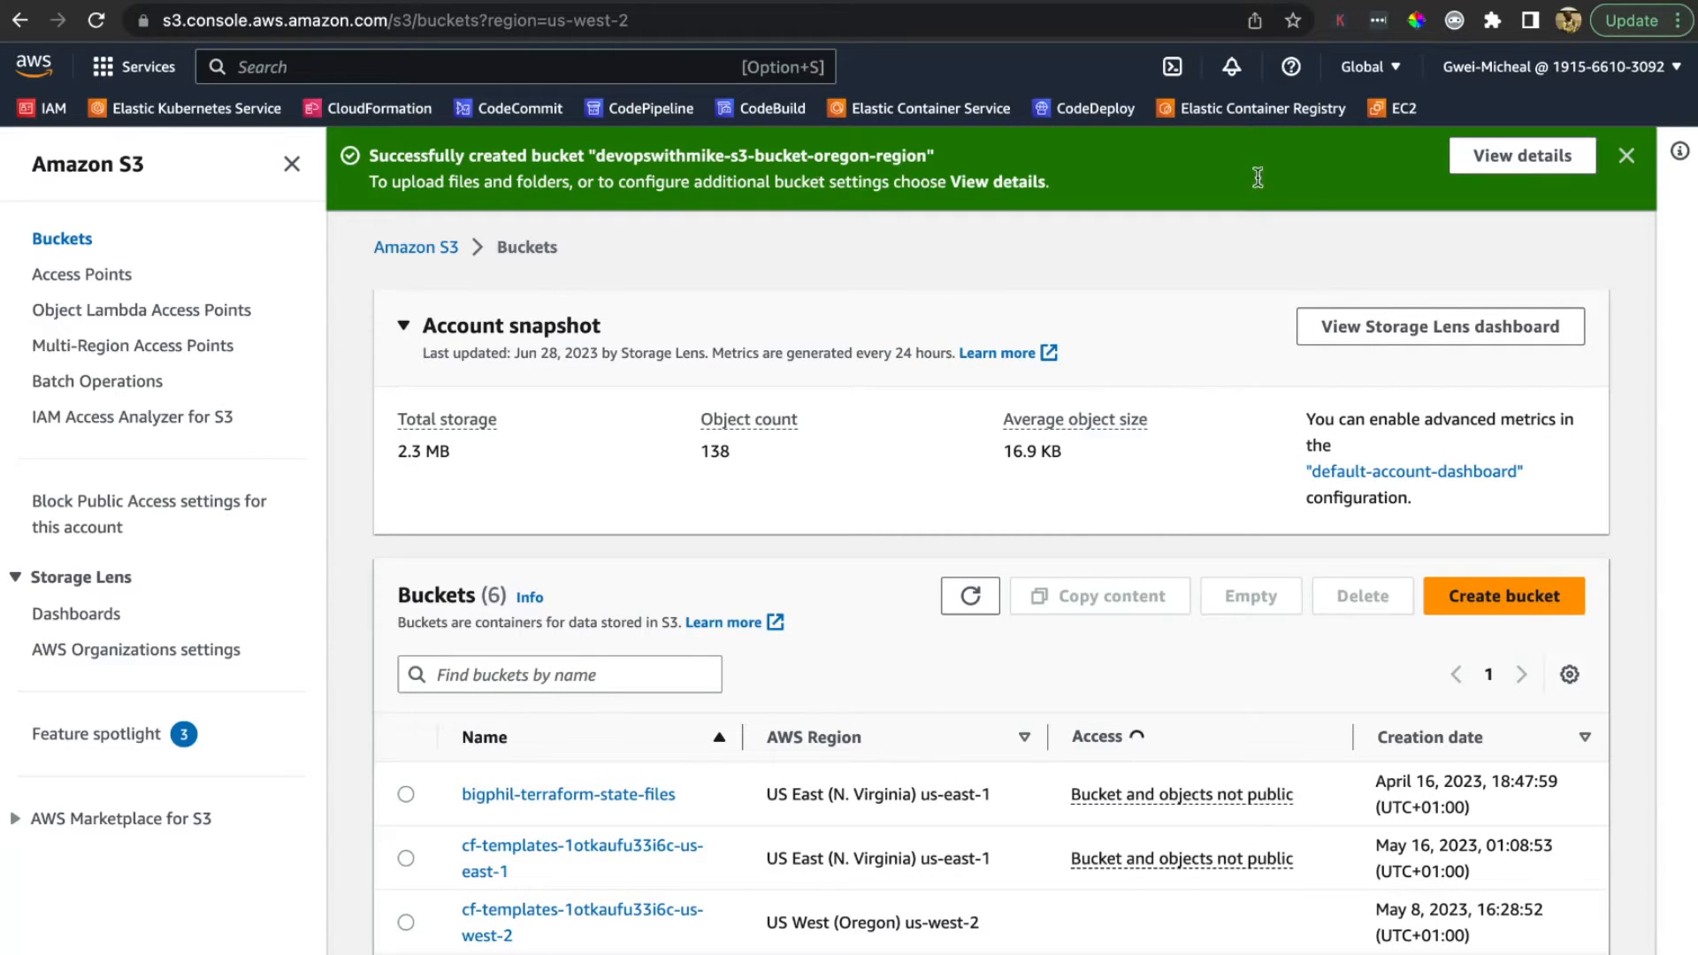
click(1520, 157)
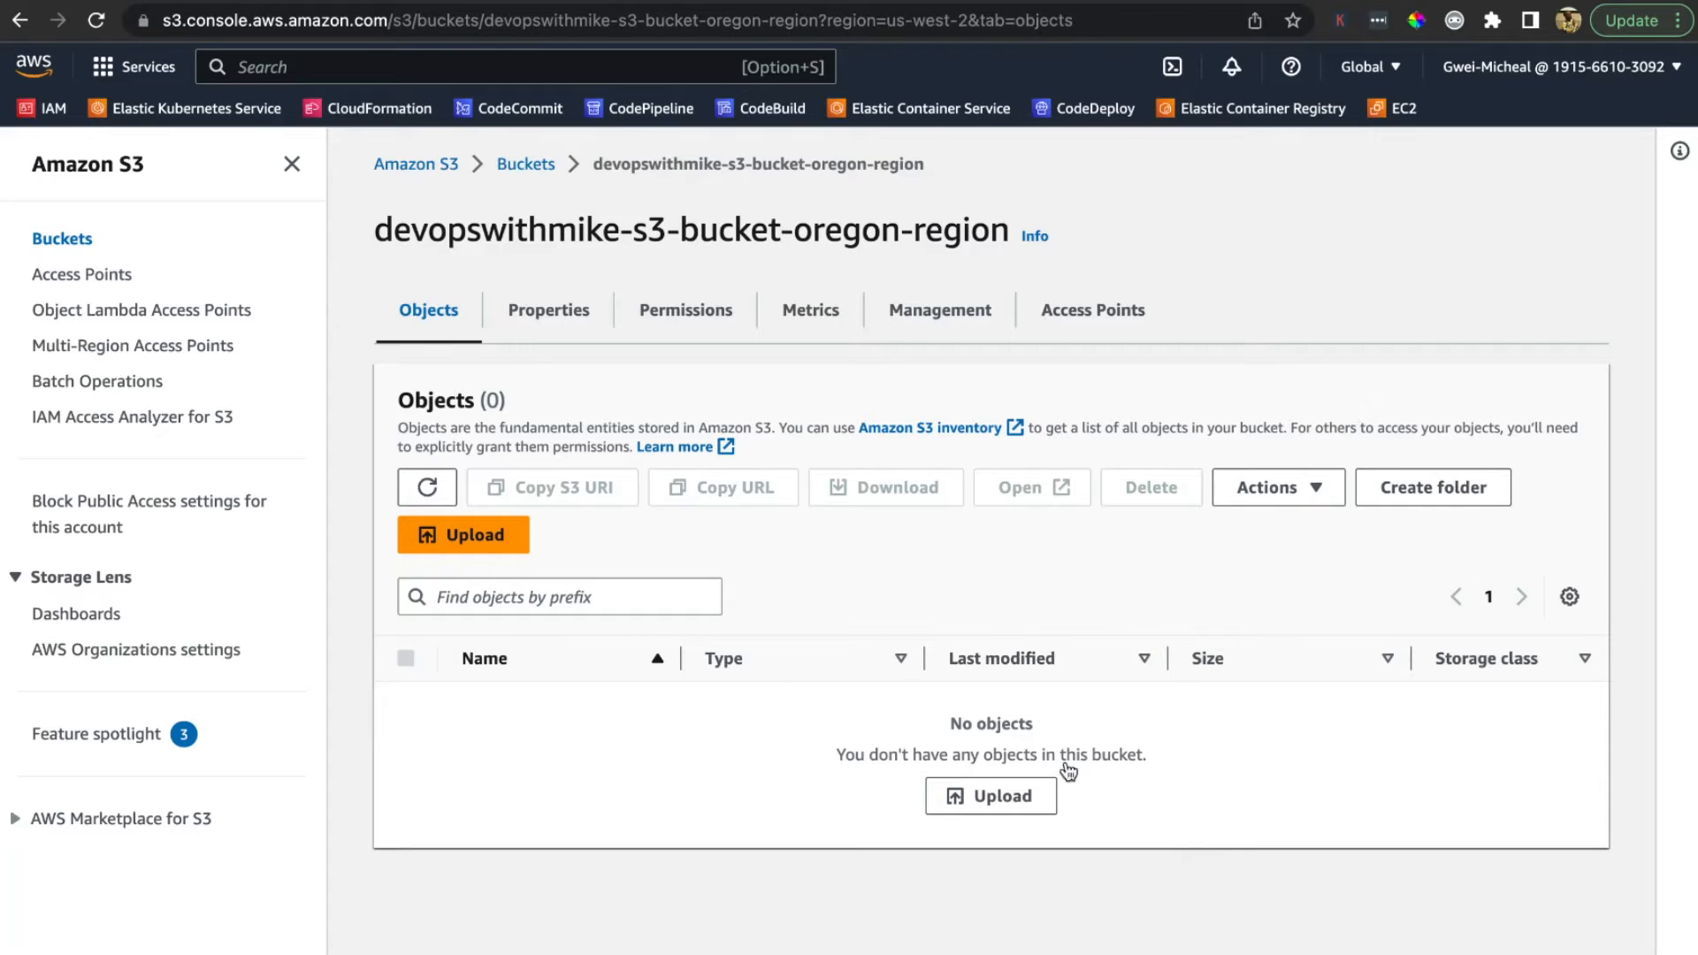
Step: Start an upload to the bucket and add the file vpc-alb-ecs.yml from the infra folder
click(1000, 798)
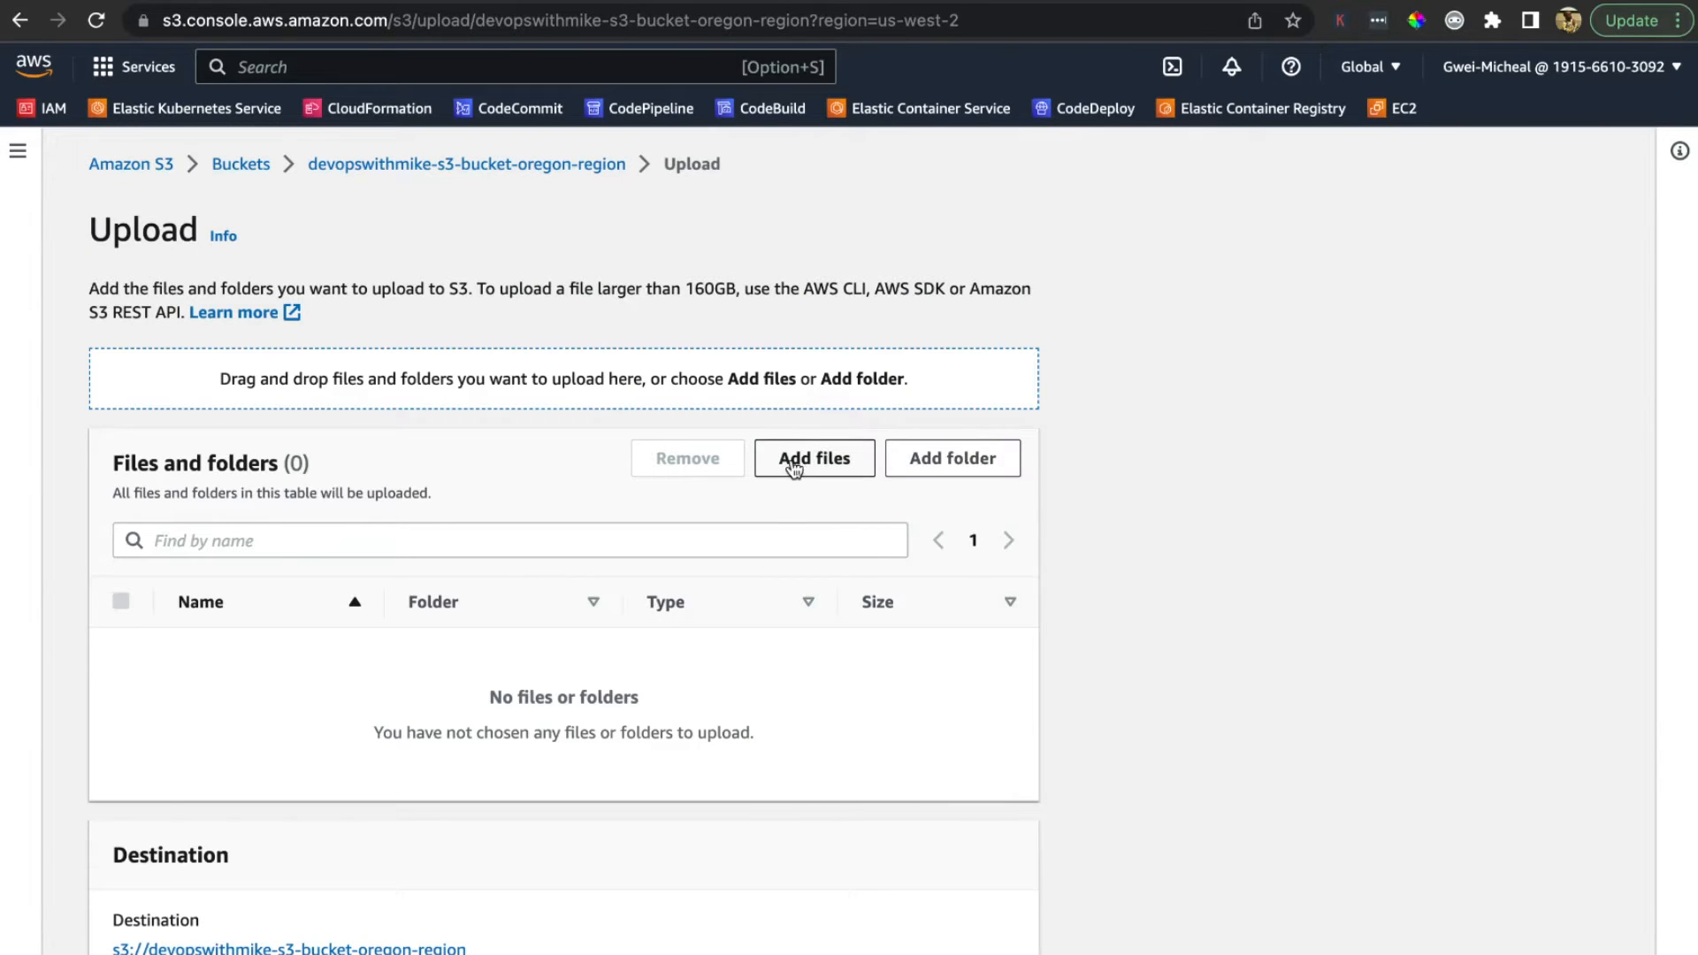
scroll(655, 686, down, 4)
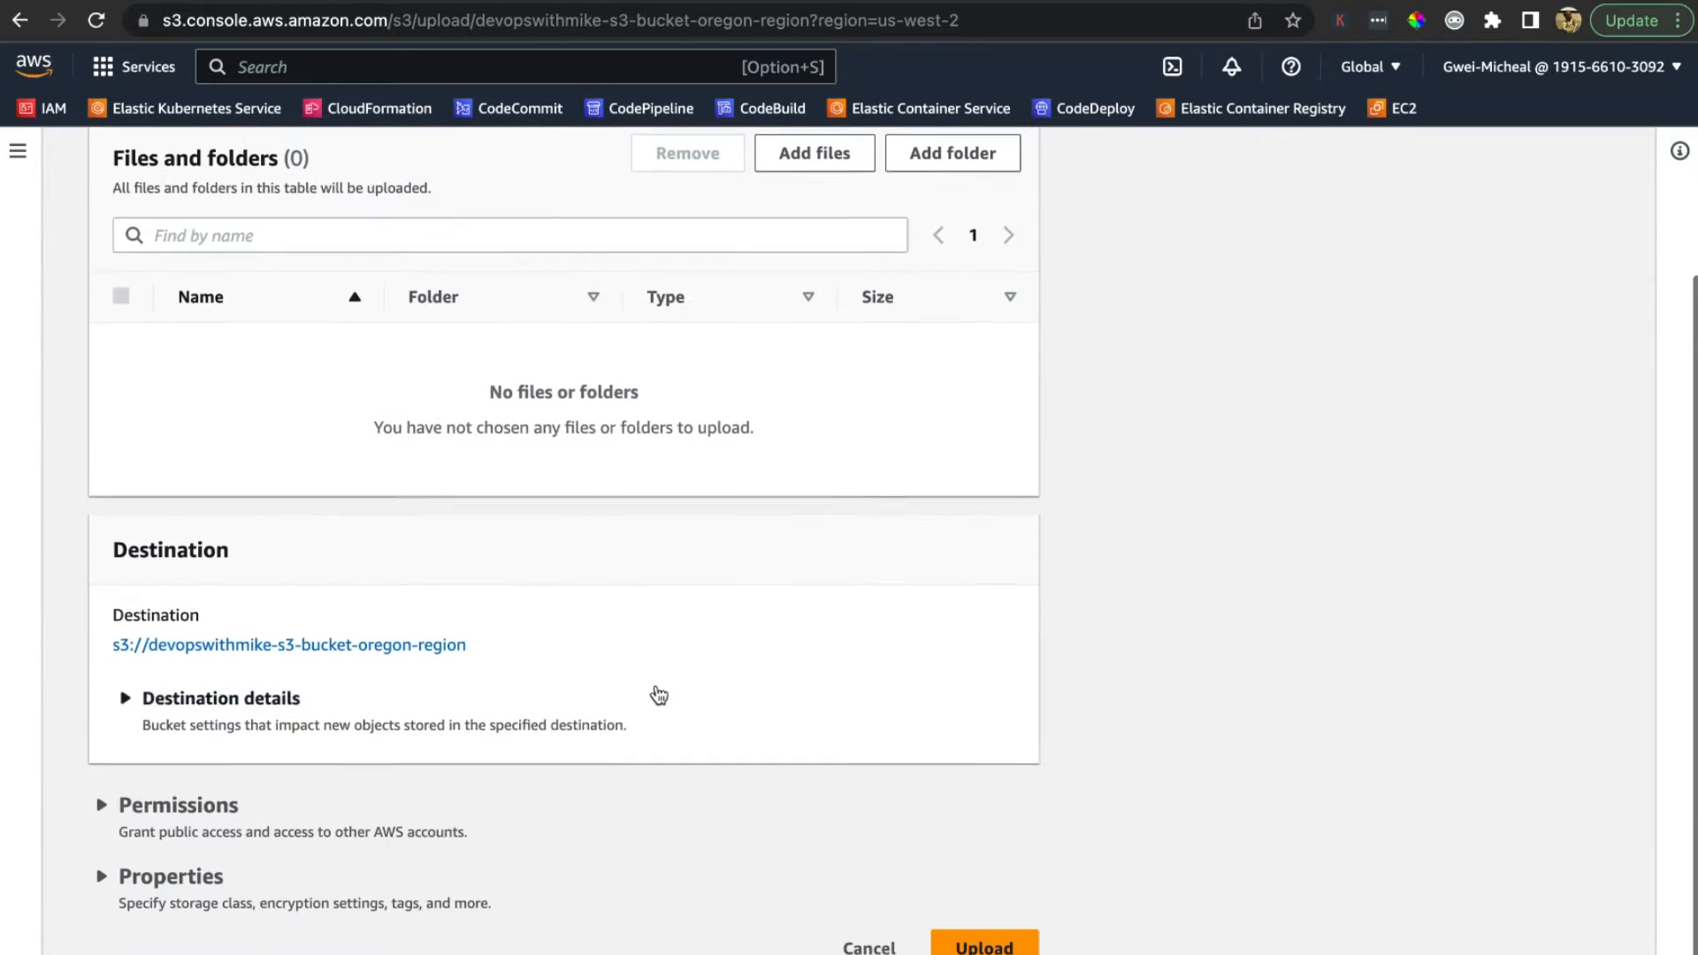
scroll(658, 696, up, 4)
click(816, 460)
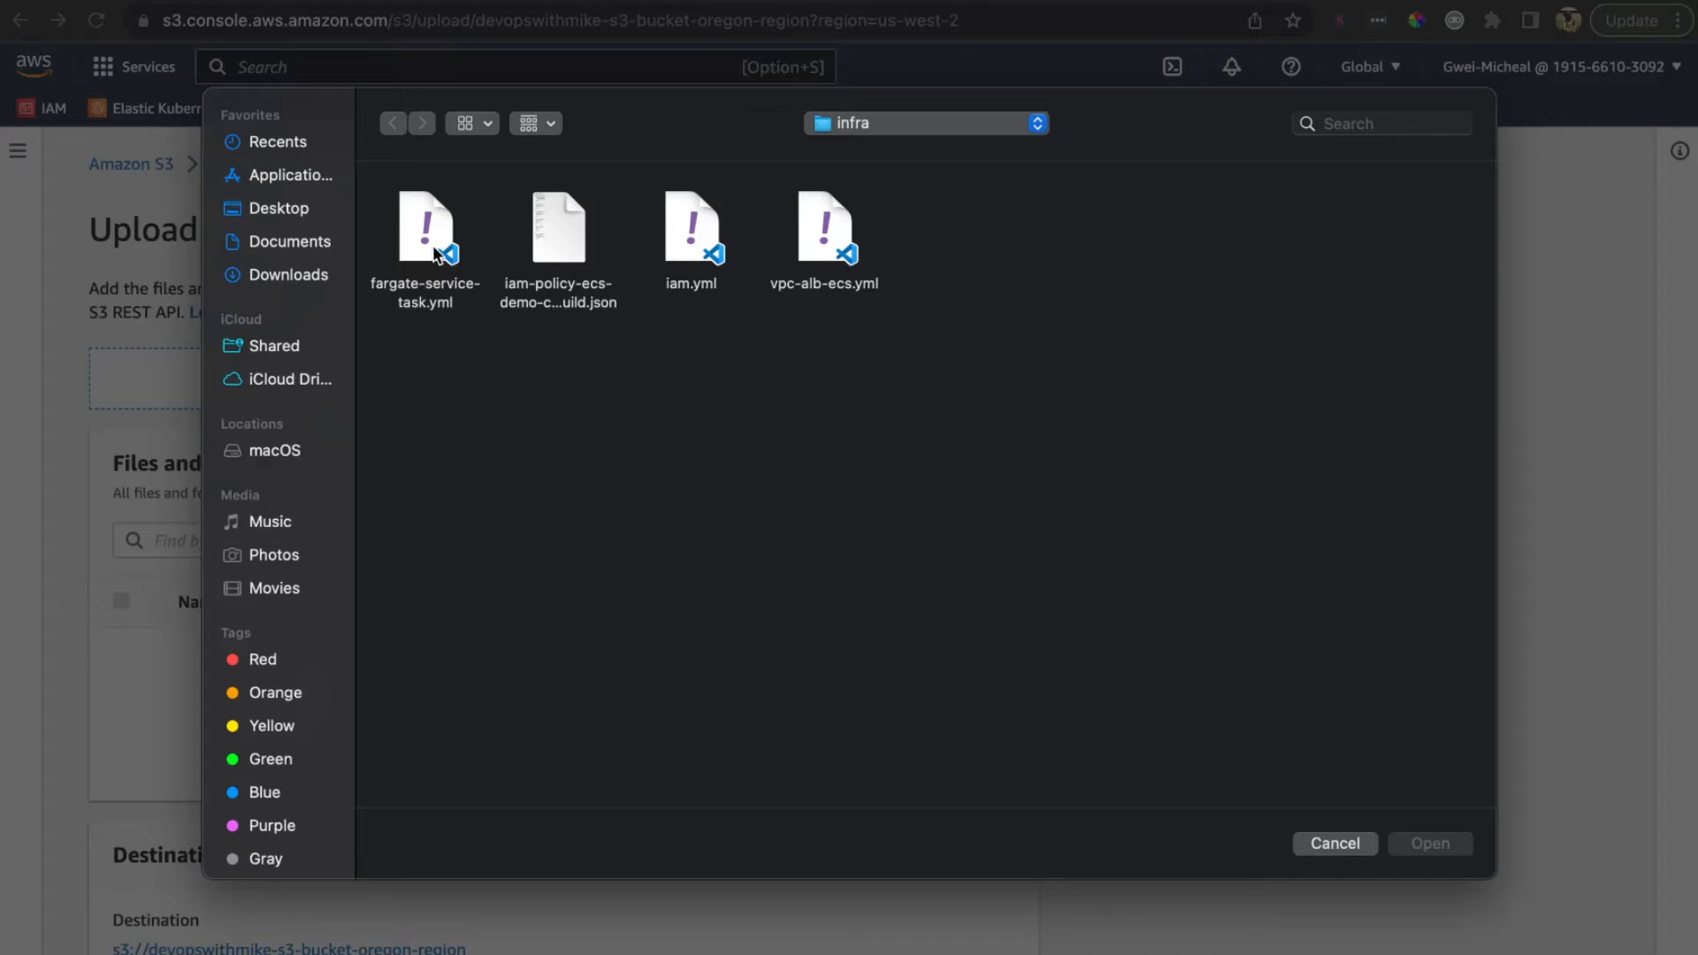
click(833, 232)
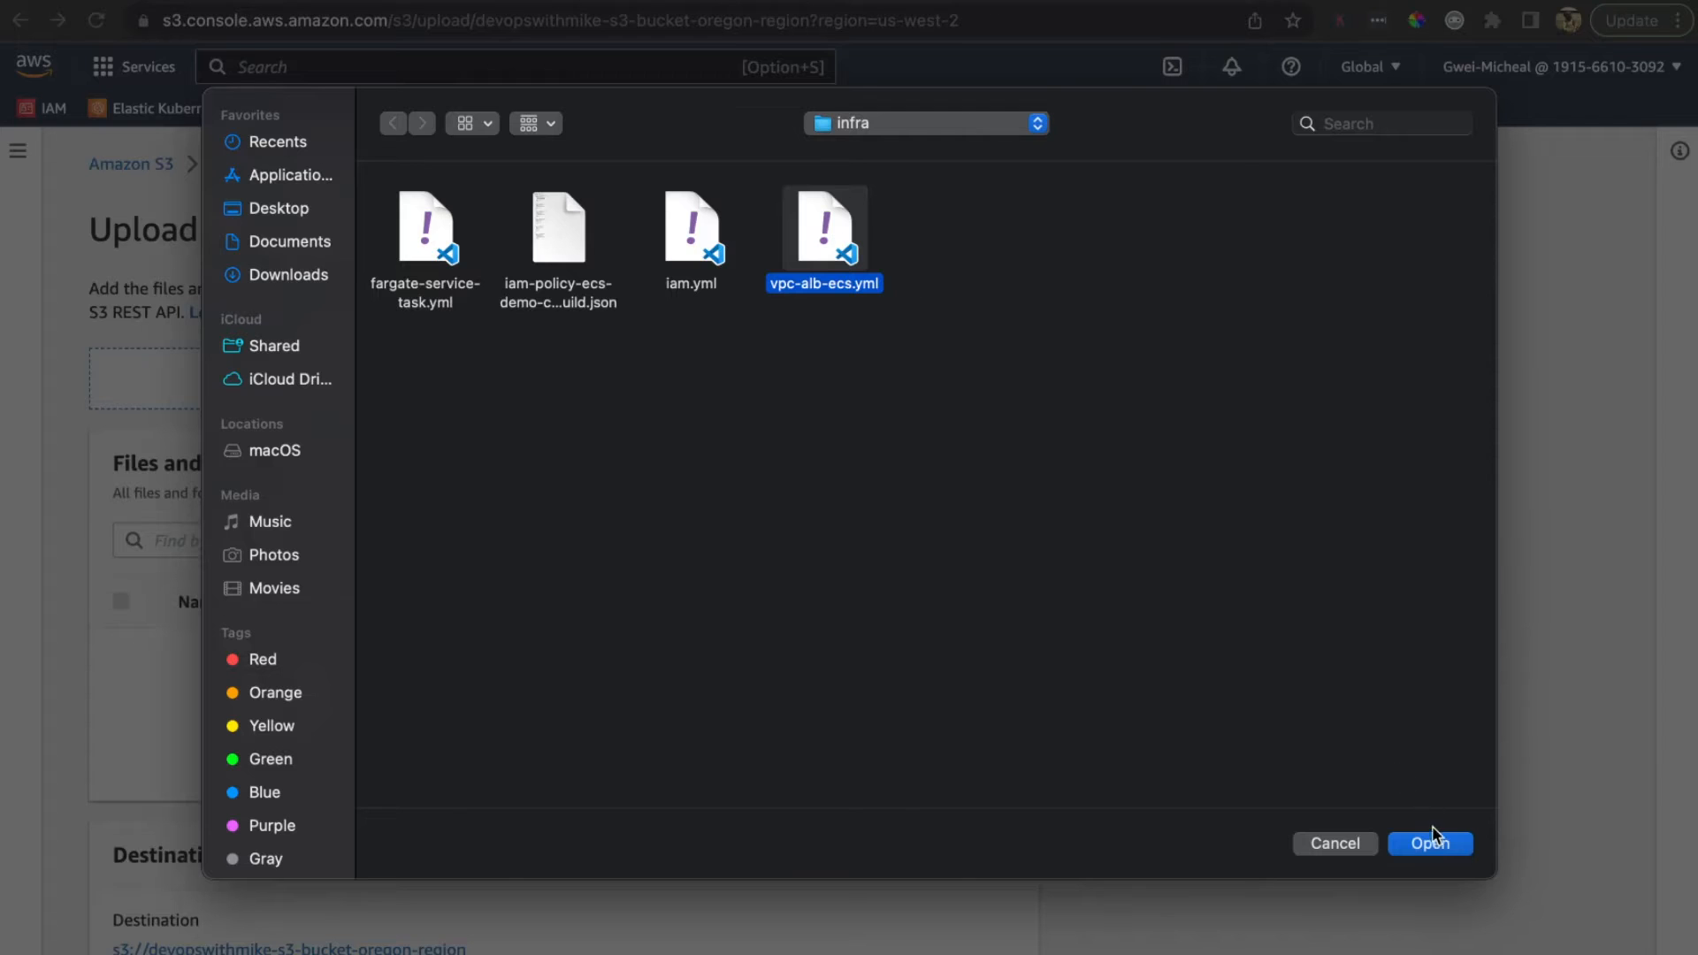
click(1441, 853)
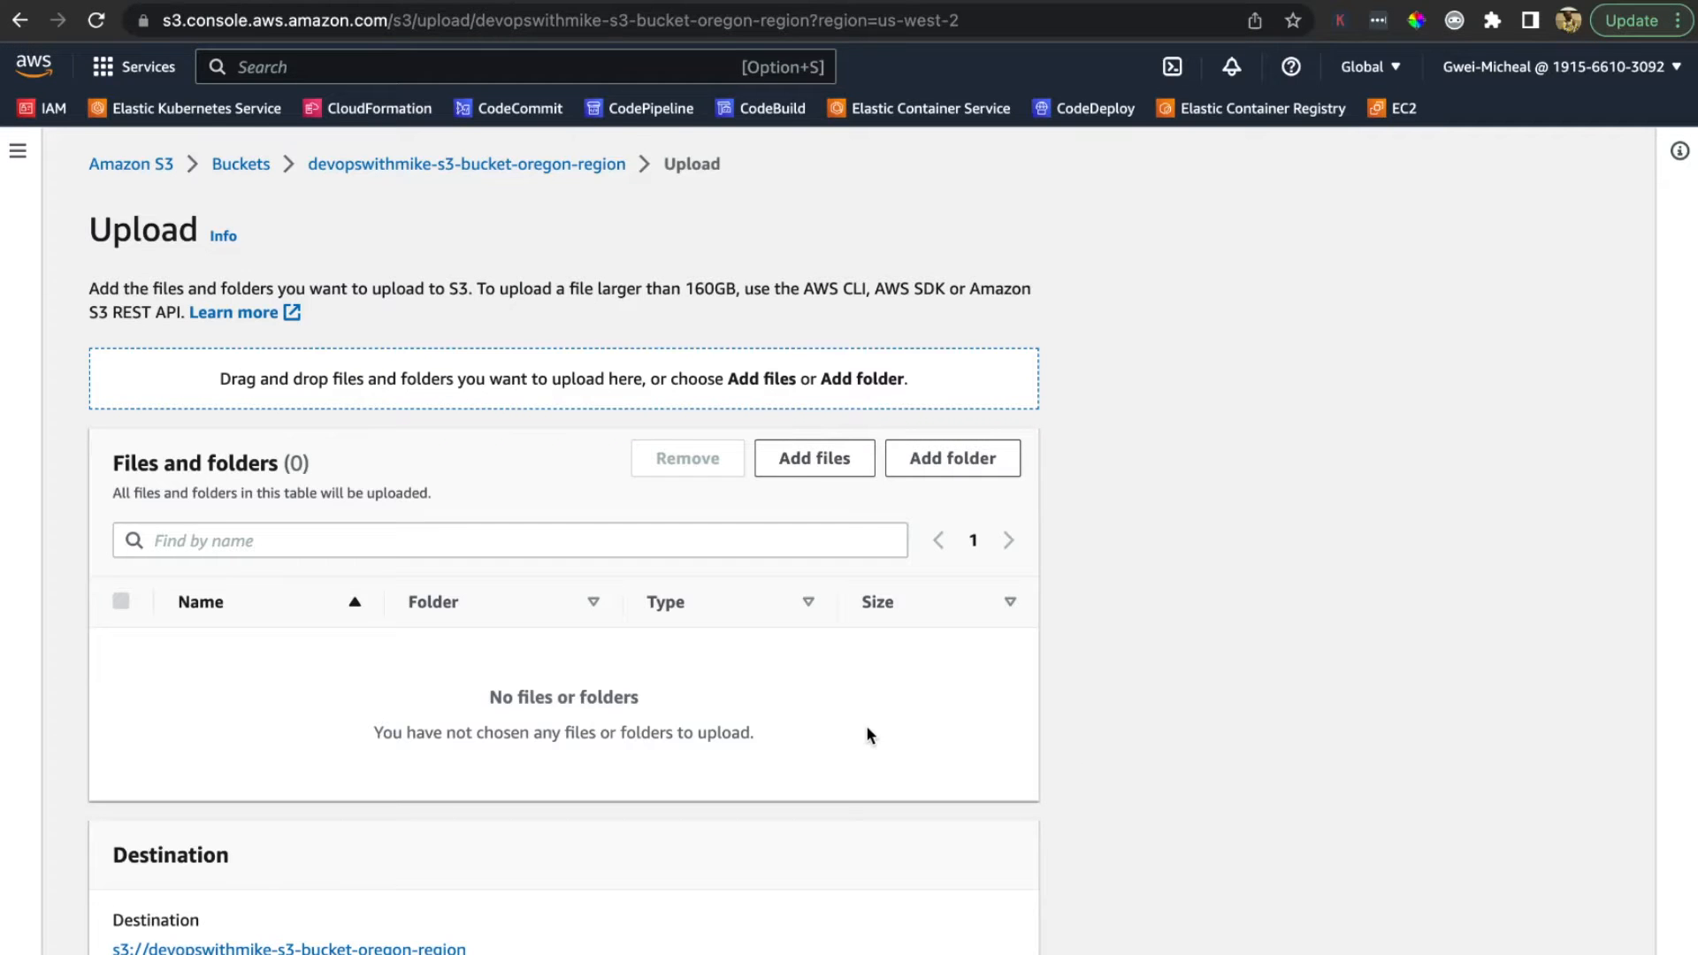
Step: Check the listed file and destination, and upload vpc-alb-ecs.yml to the bucket
scroll(721, 775, down, 1)
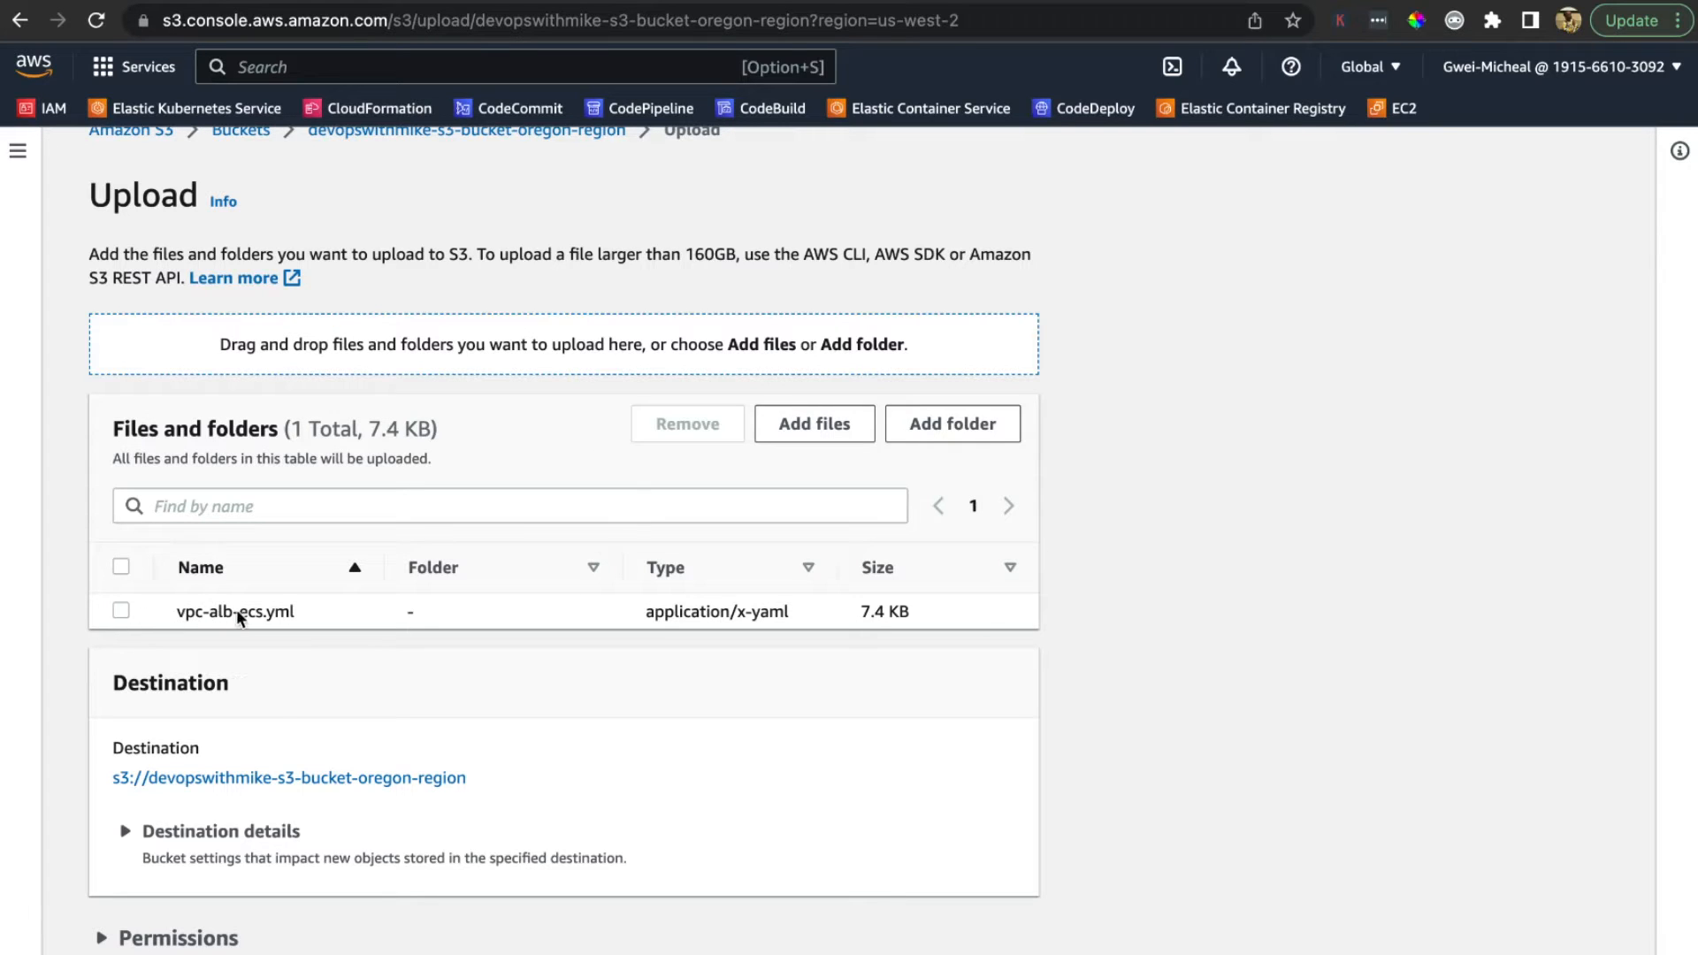
scroll(432, 623, down, 3)
scroll(433, 630, up, 4)
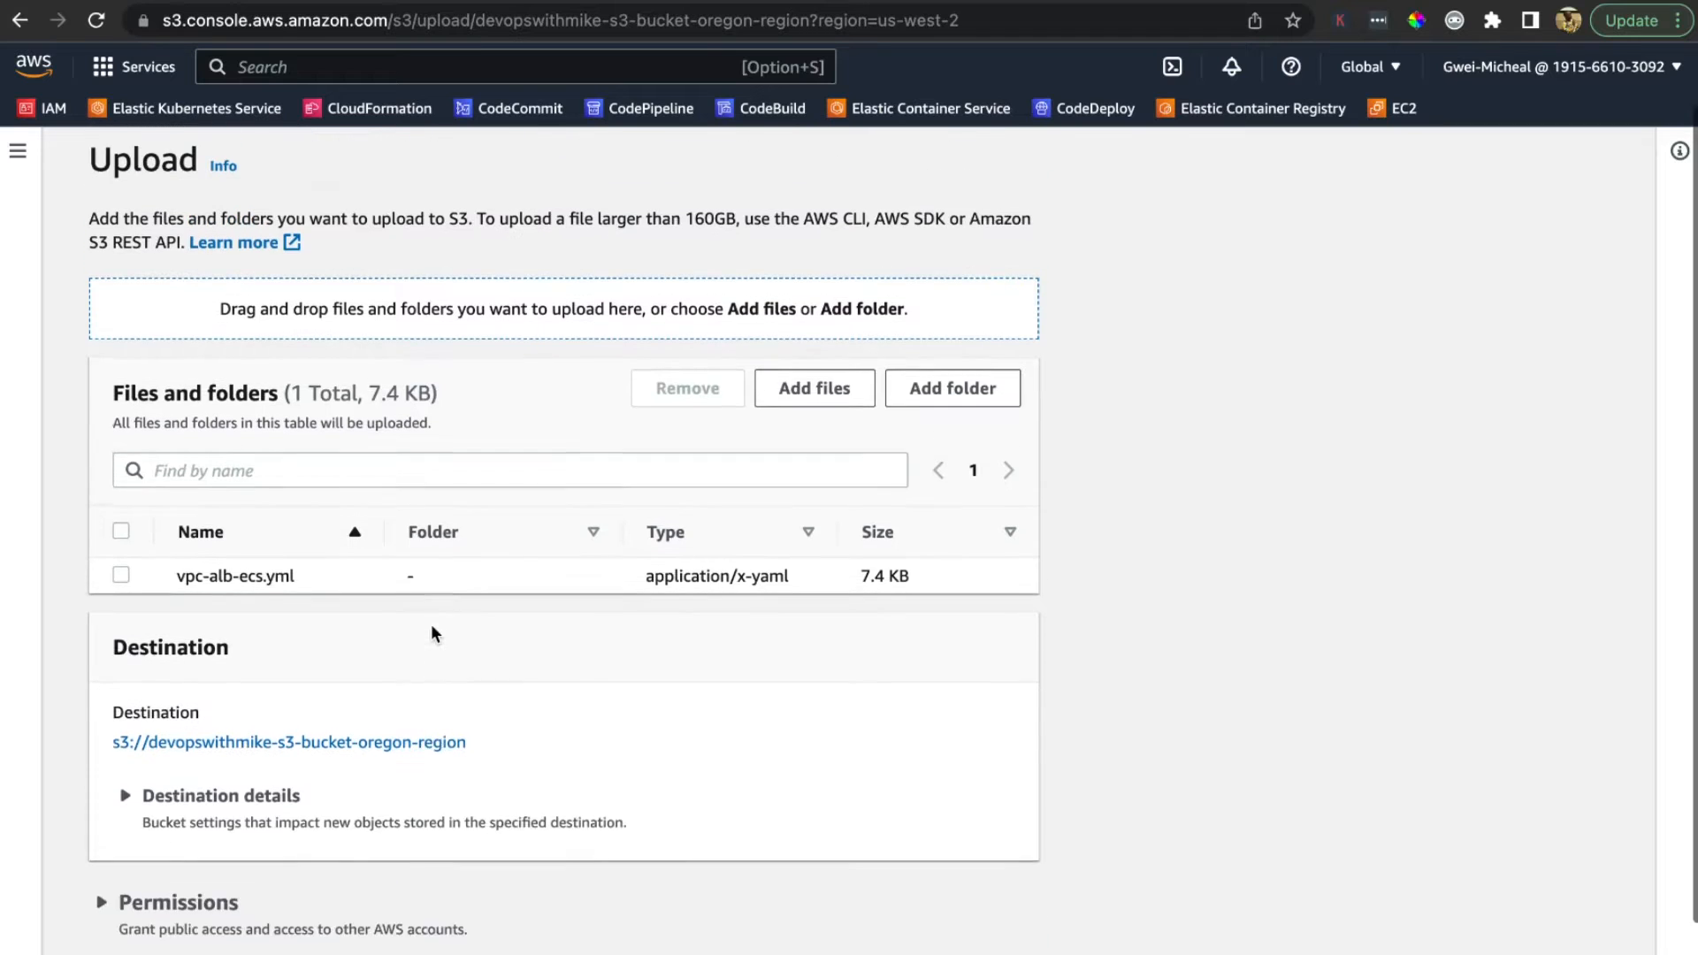
scroll(663, 699, down, 3)
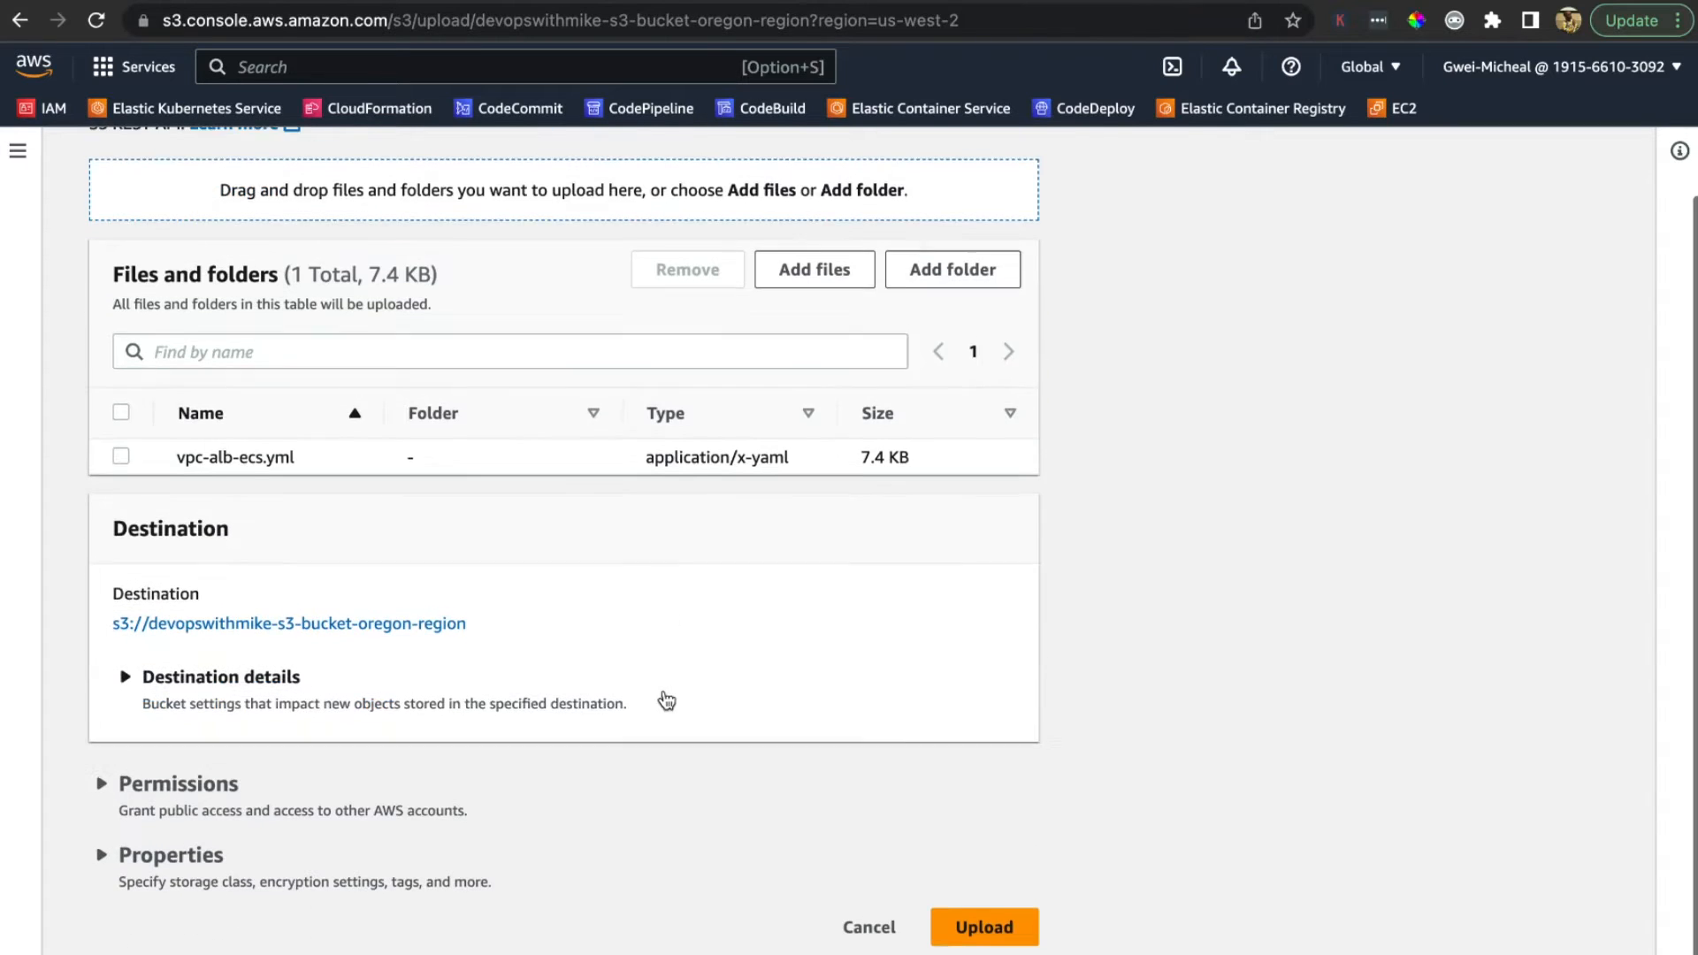
click(999, 938)
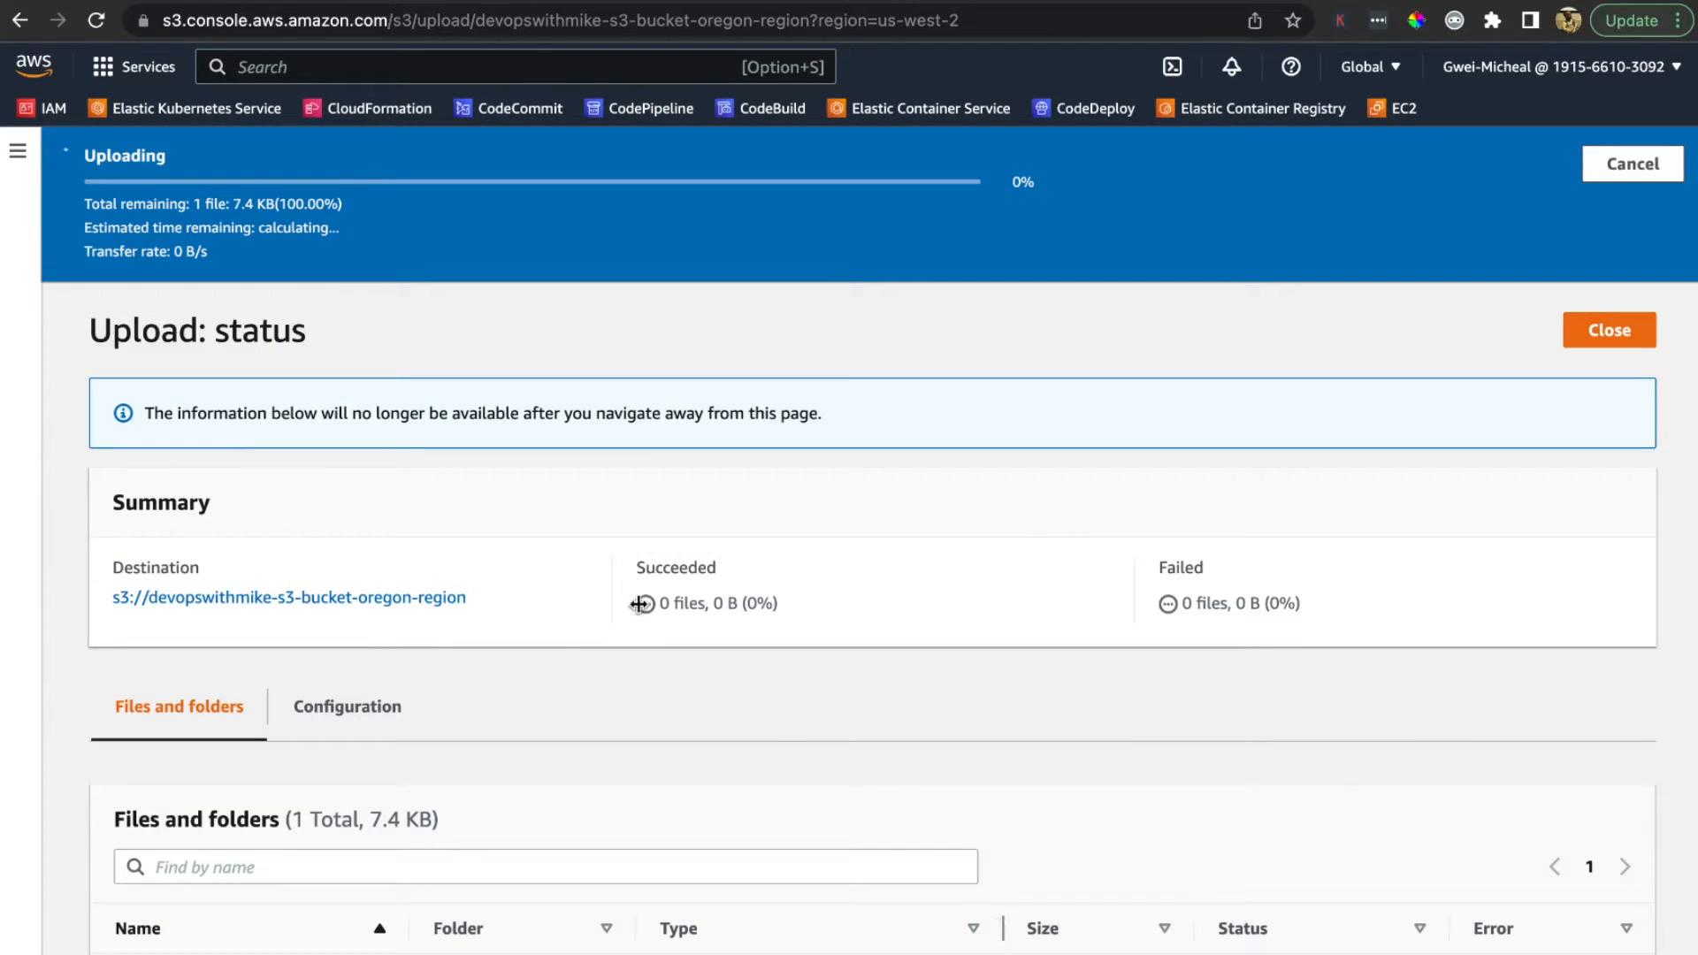
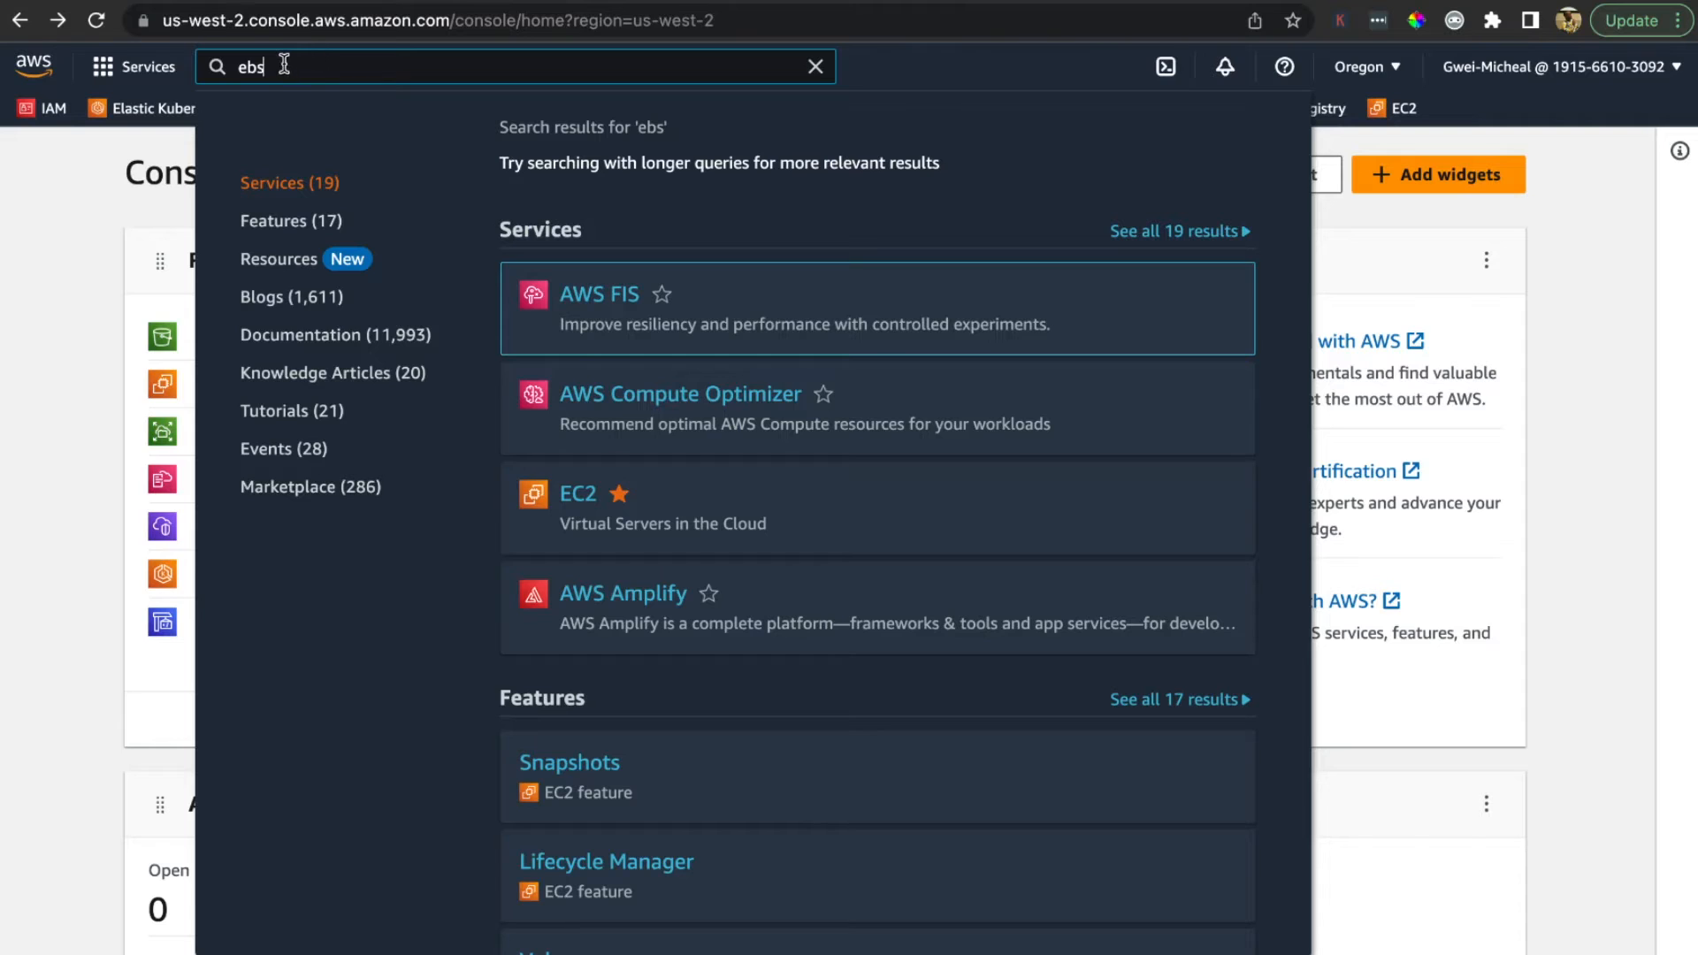
Step: Open the EC2 service in the Oregon region and go to its Elastic Block Store volumes
mouse_move(591, 512)
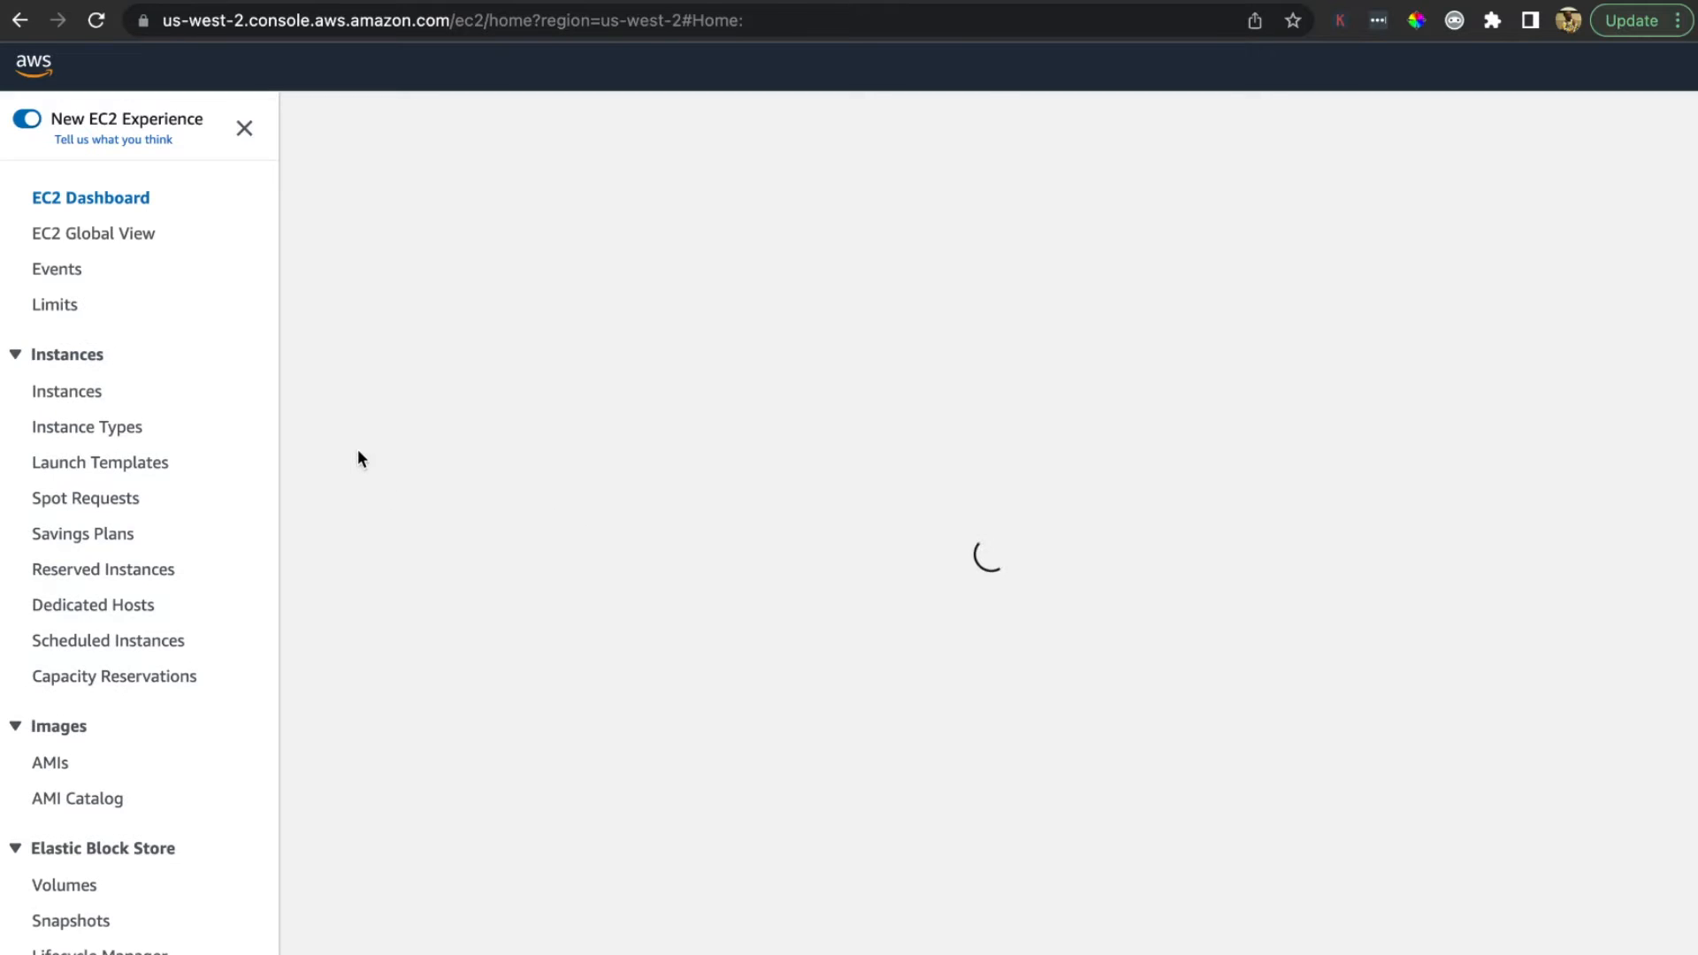
scroll(357, 449, down, 3)
scroll(357, 449, down, 4)
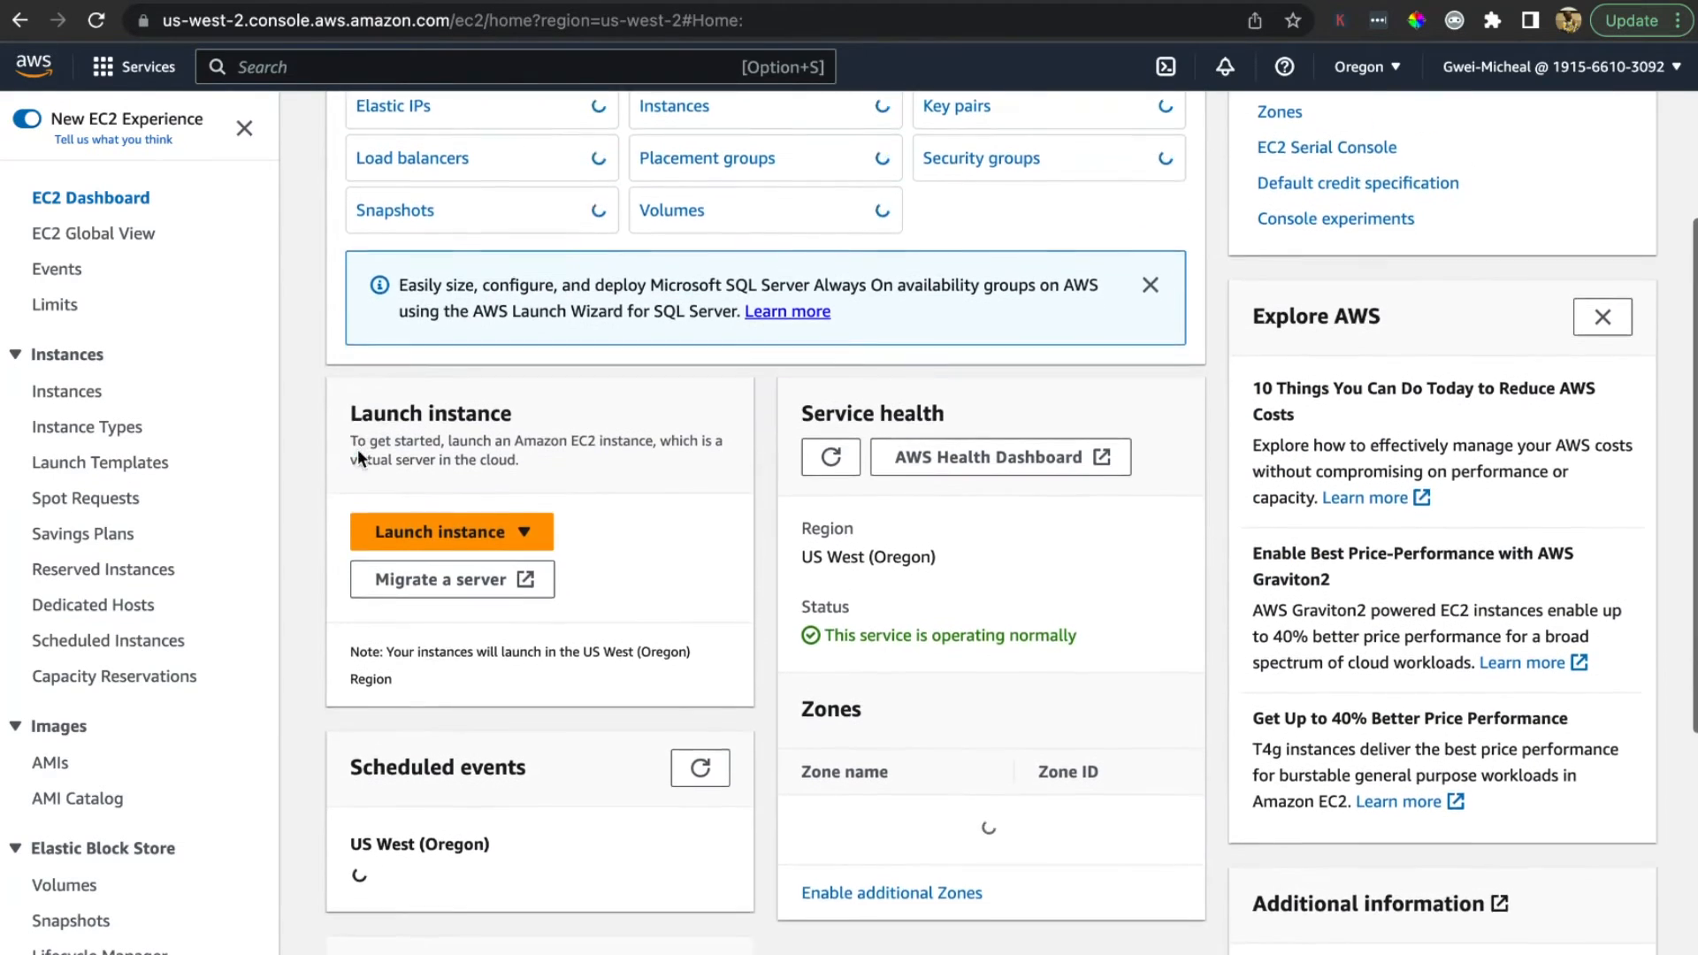
scroll(58, 646, down, 4)
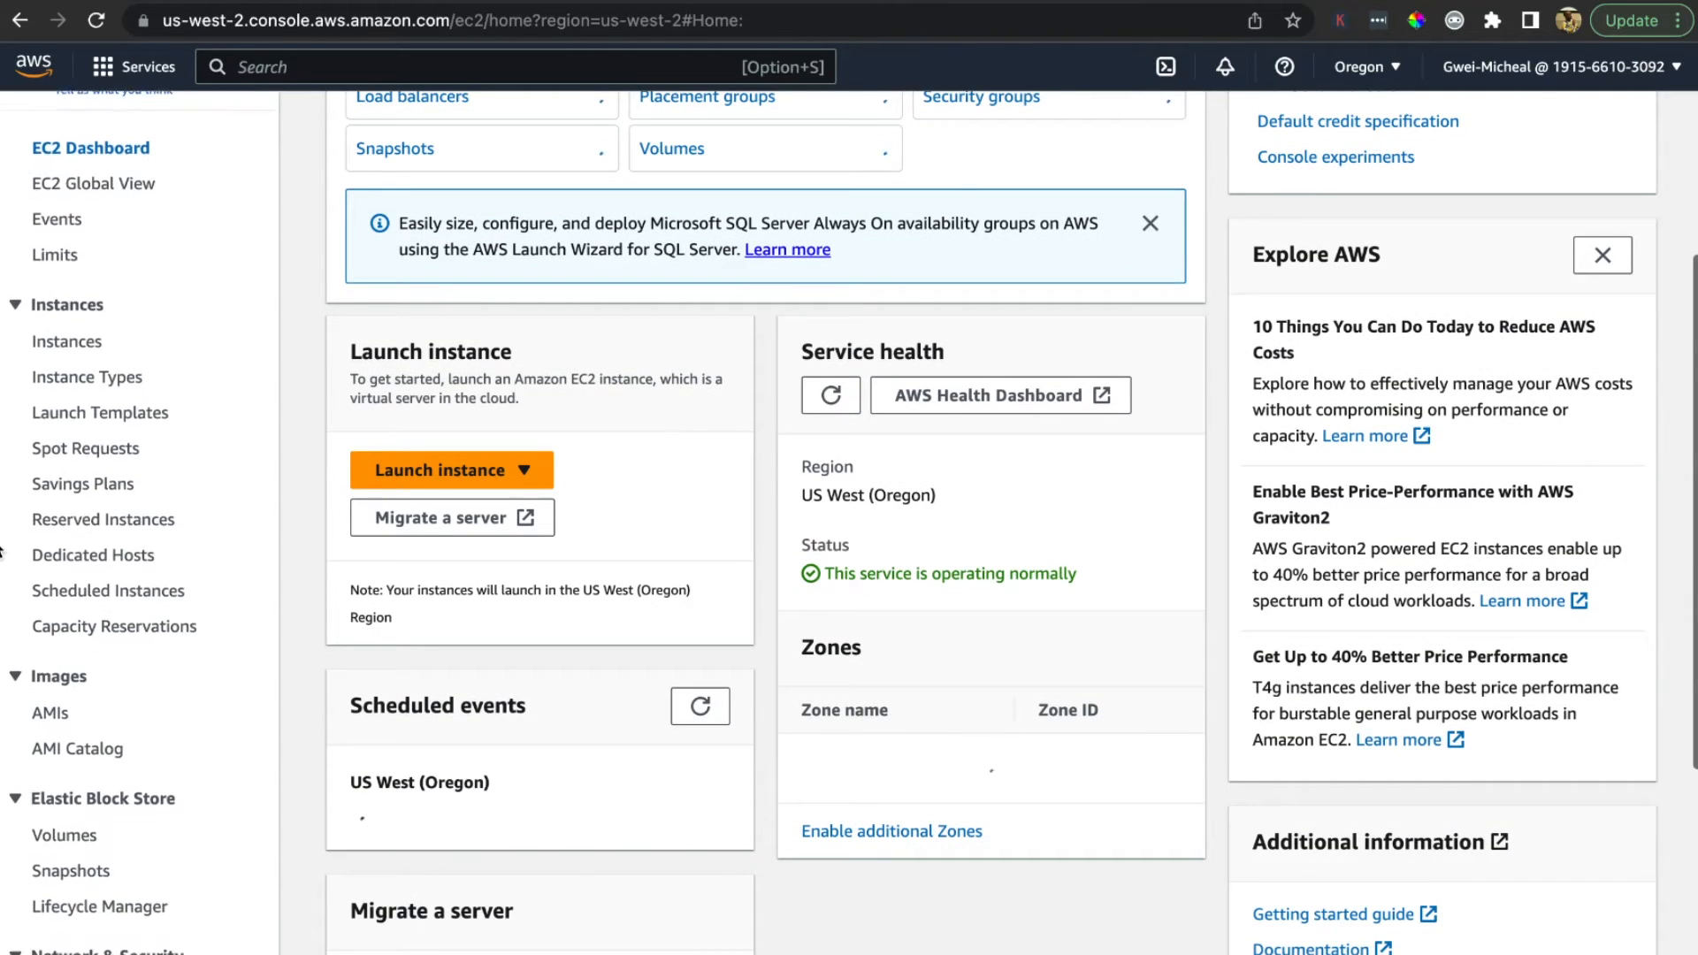
scroll(147, 266, down, 2)
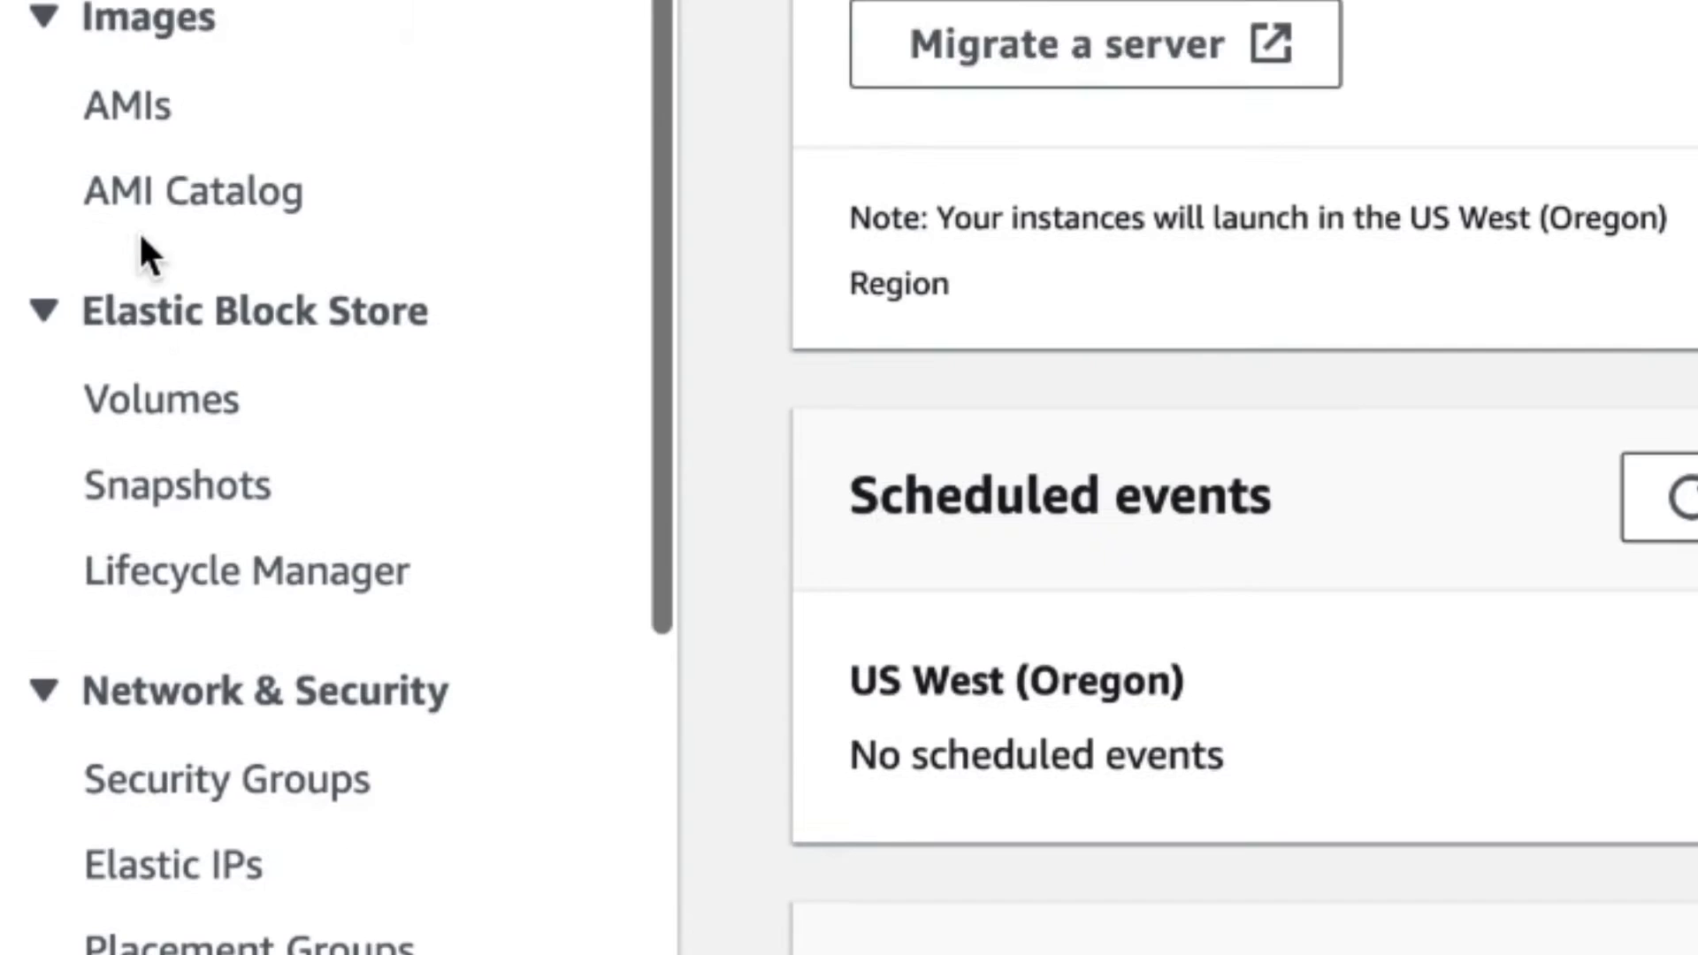
scroll(303, 741, down, 2)
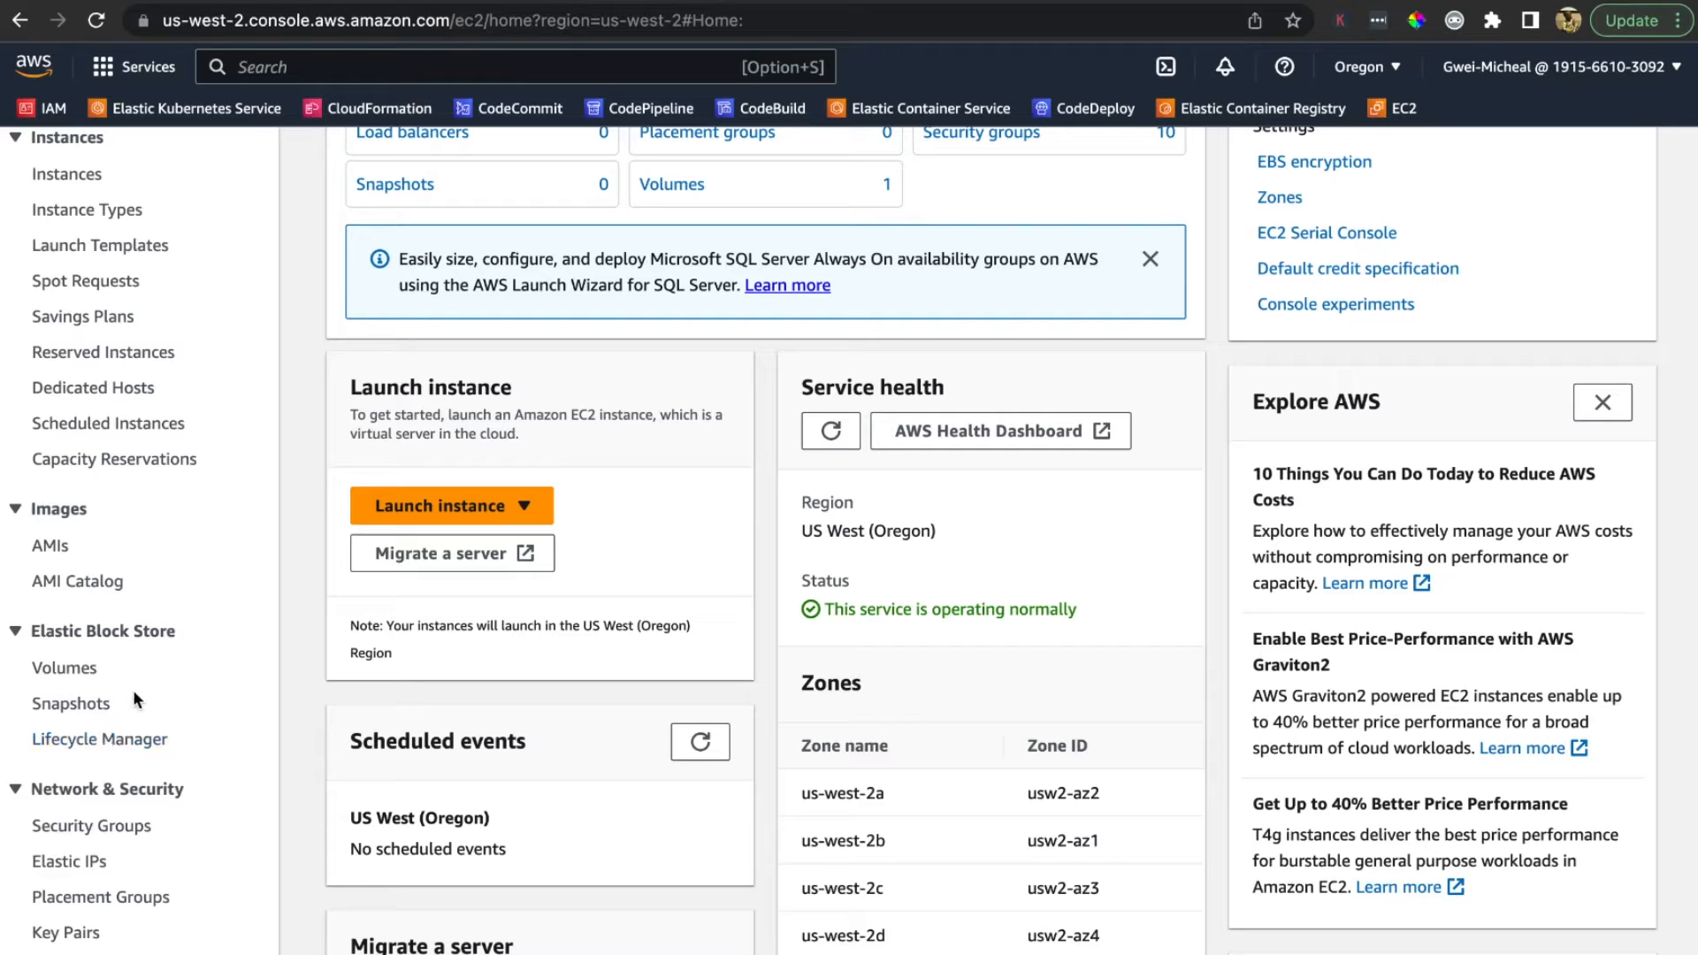
click(74, 676)
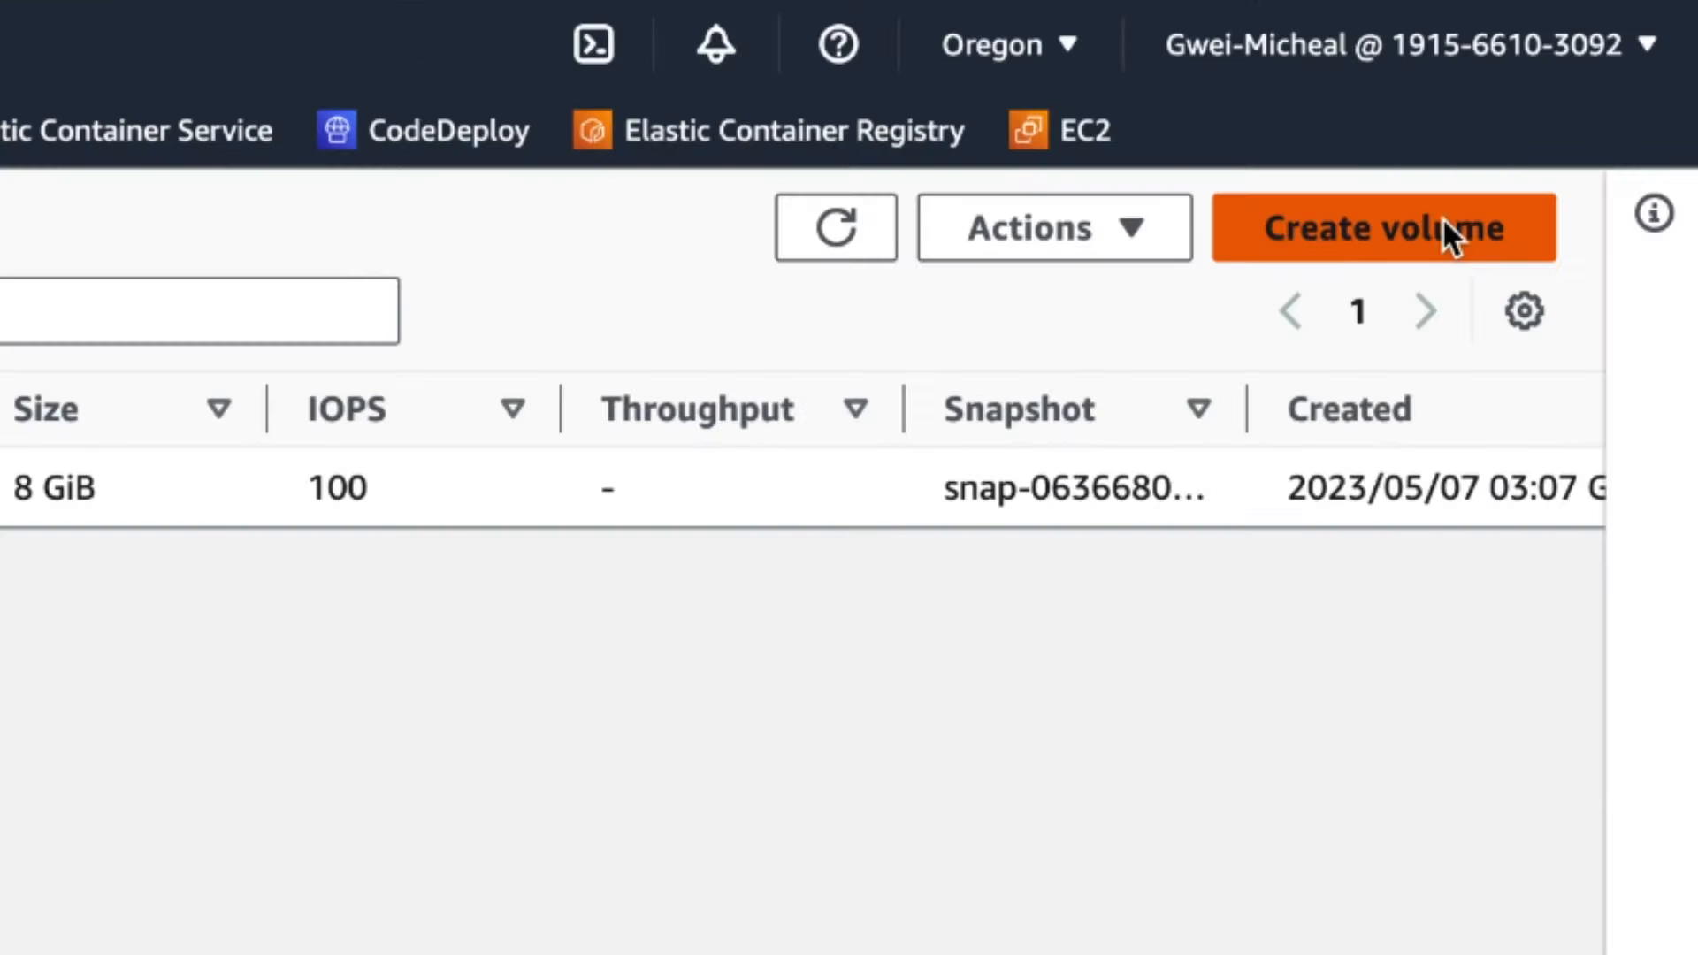
Step: Start creating an EBS volume and examine its volume types, size, IOPS, throughput, Availability Zone and snapshot settings
click(1443, 223)
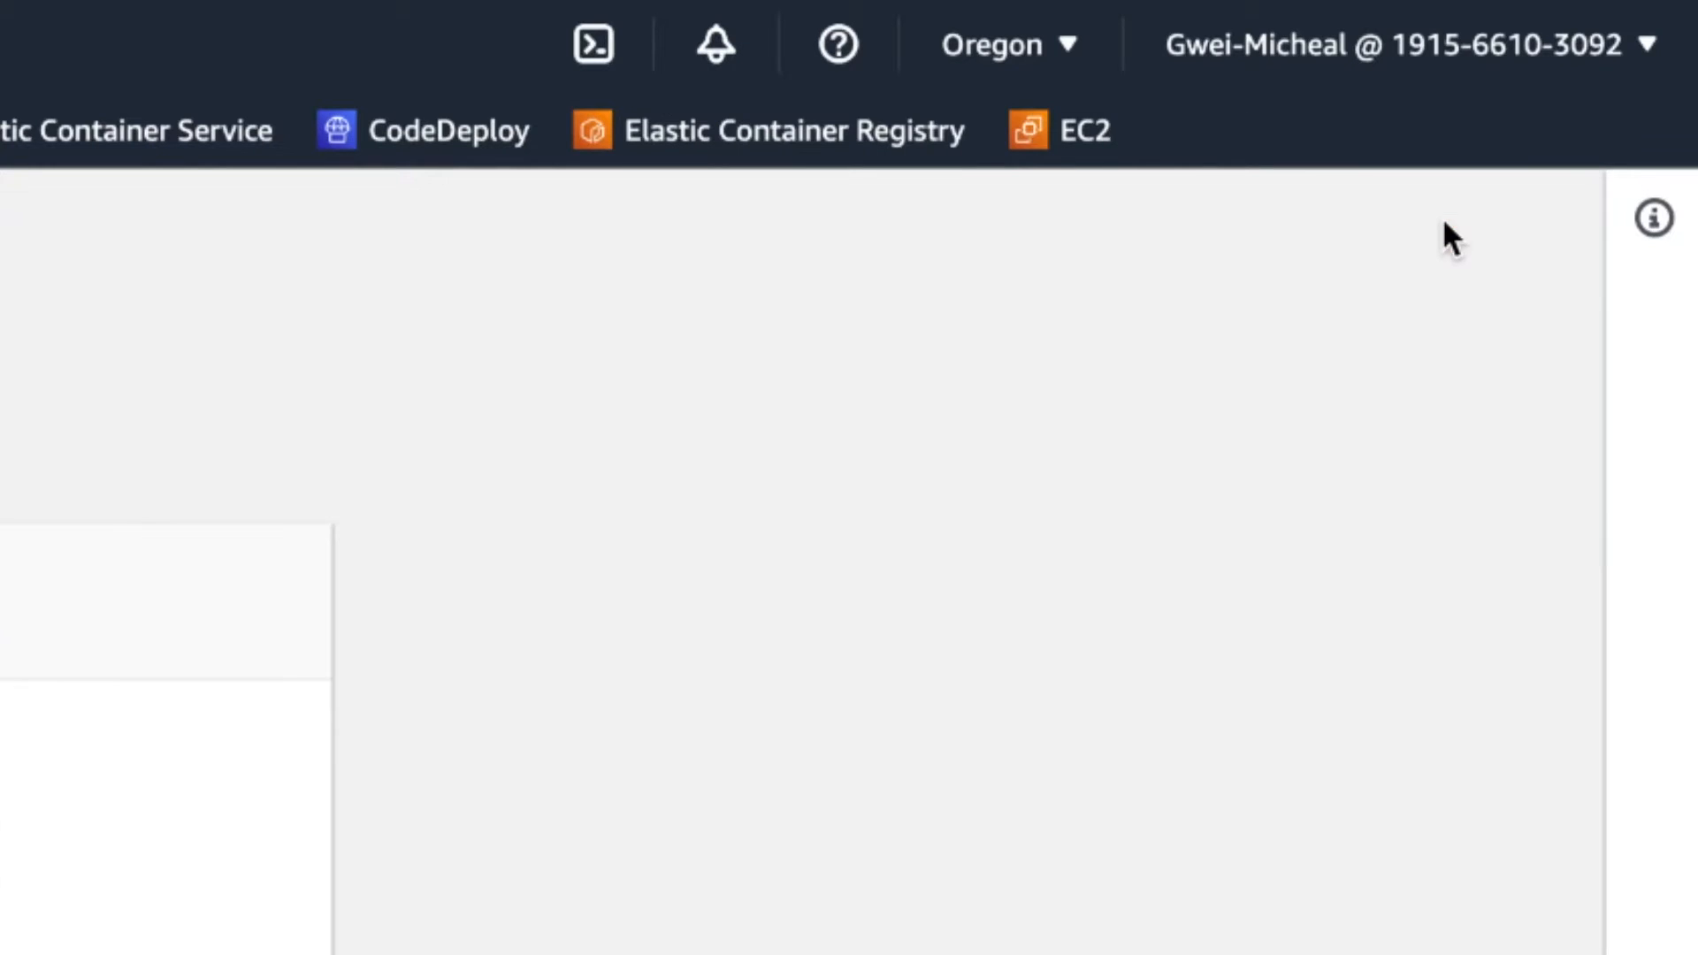
scroll(691, 660, down, 1)
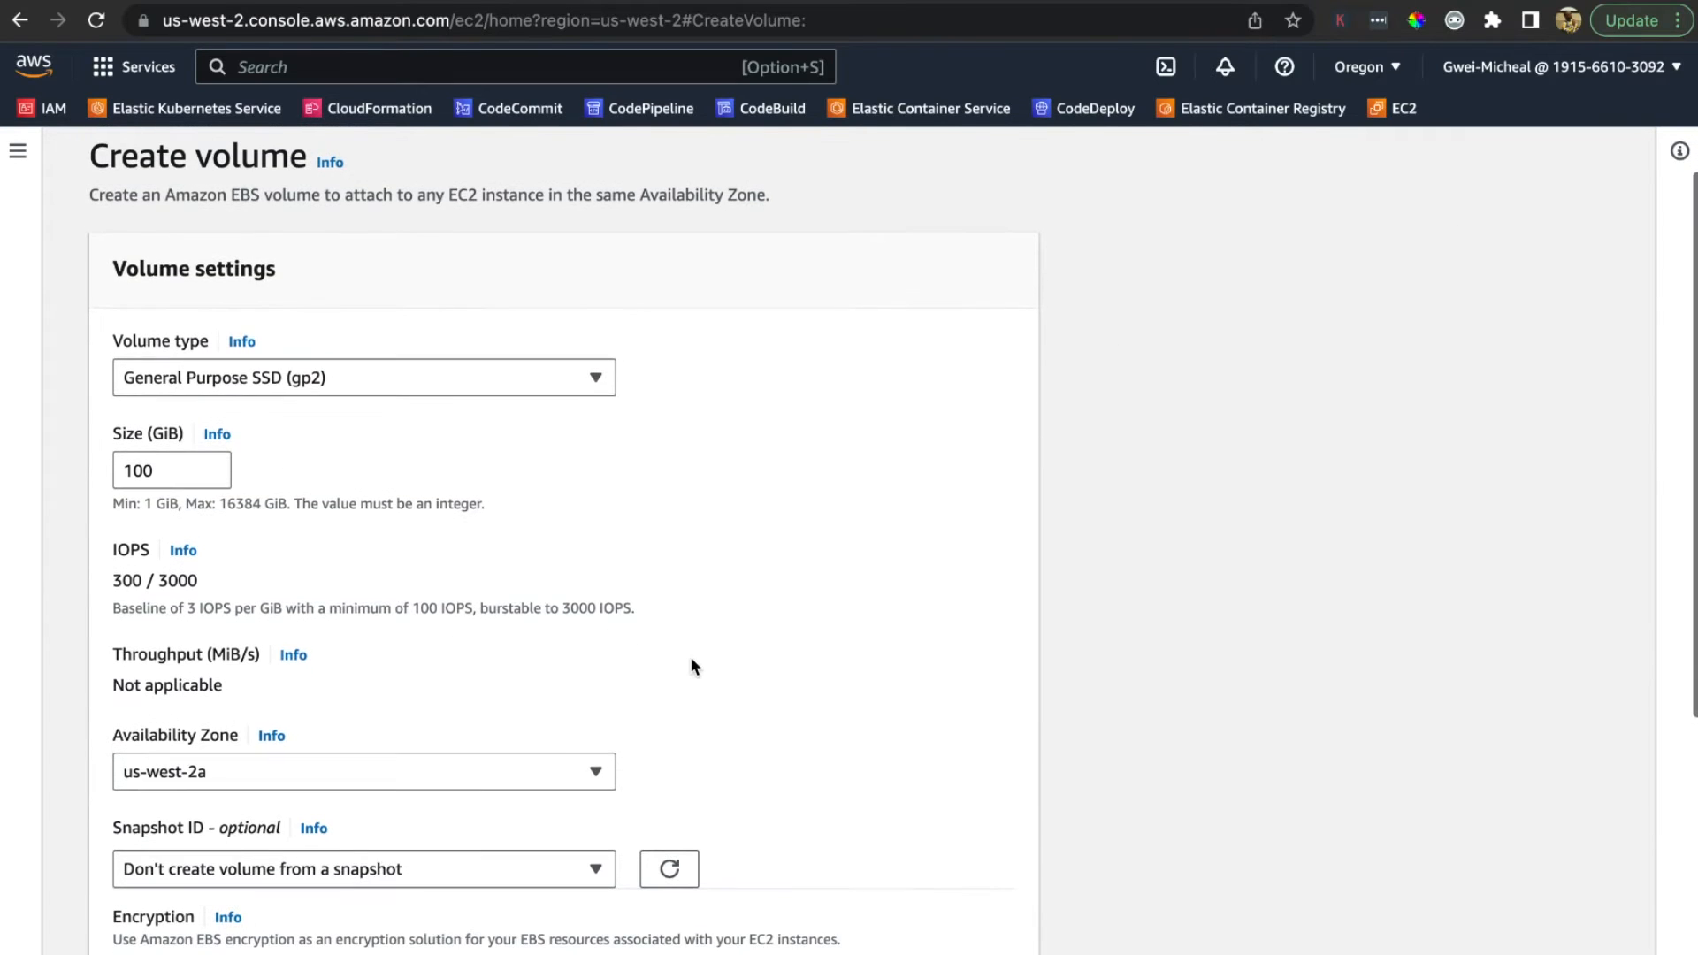
click(532, 379)
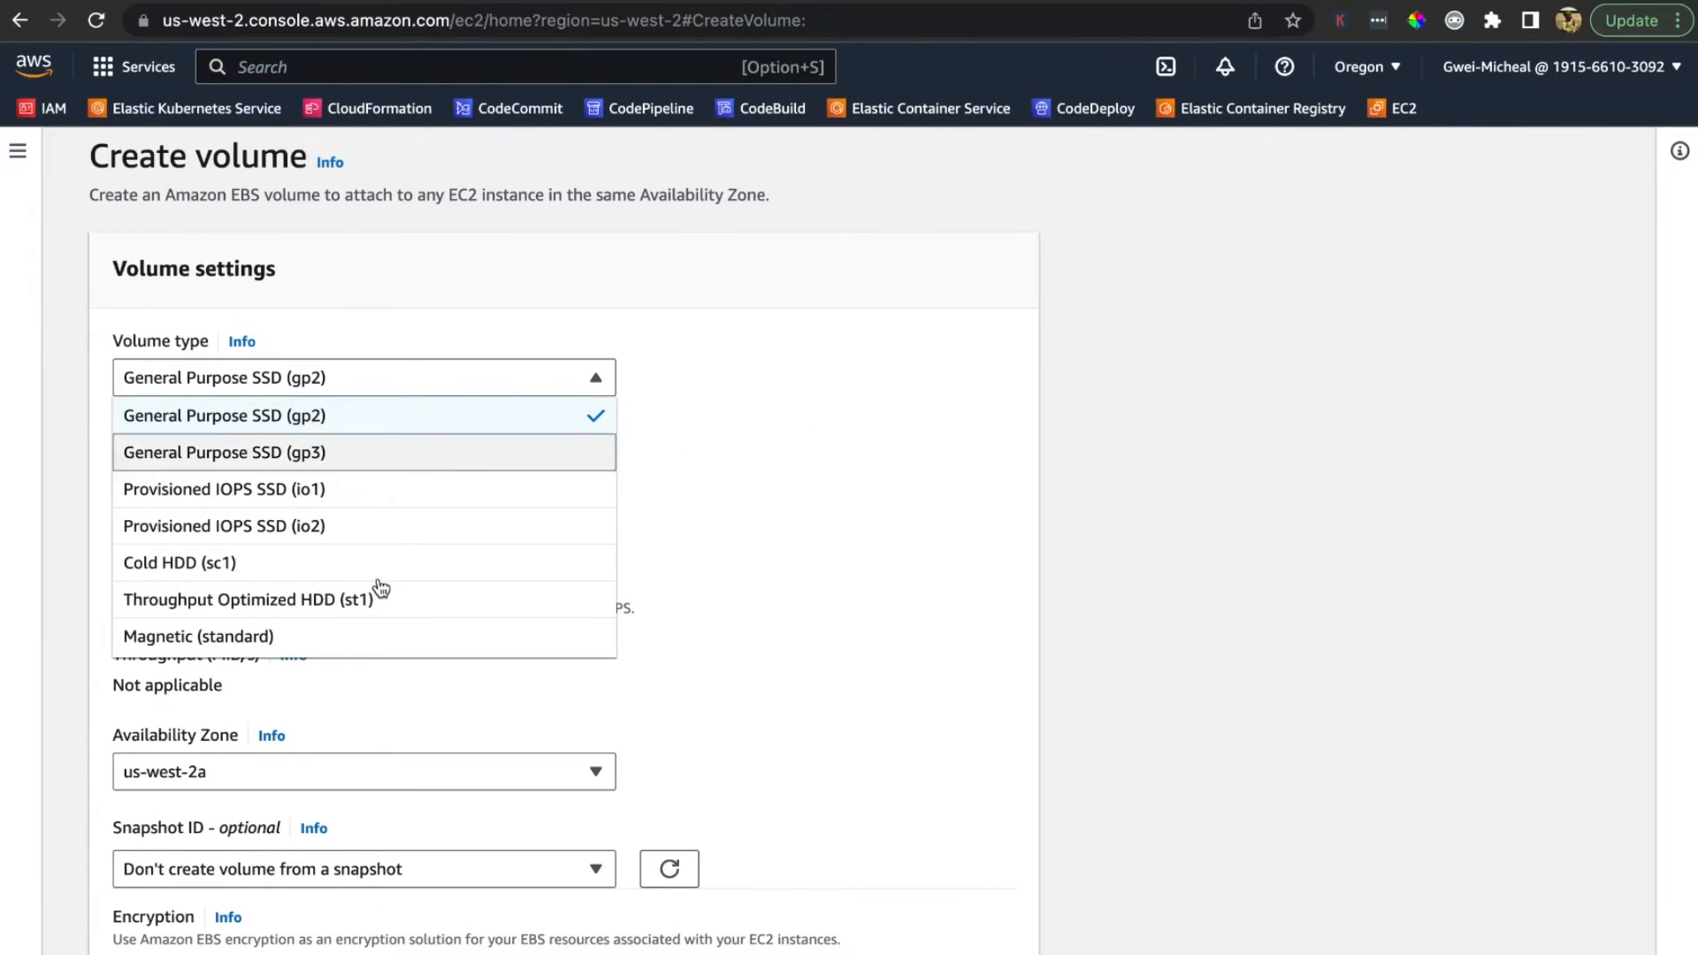
click(632, 497)
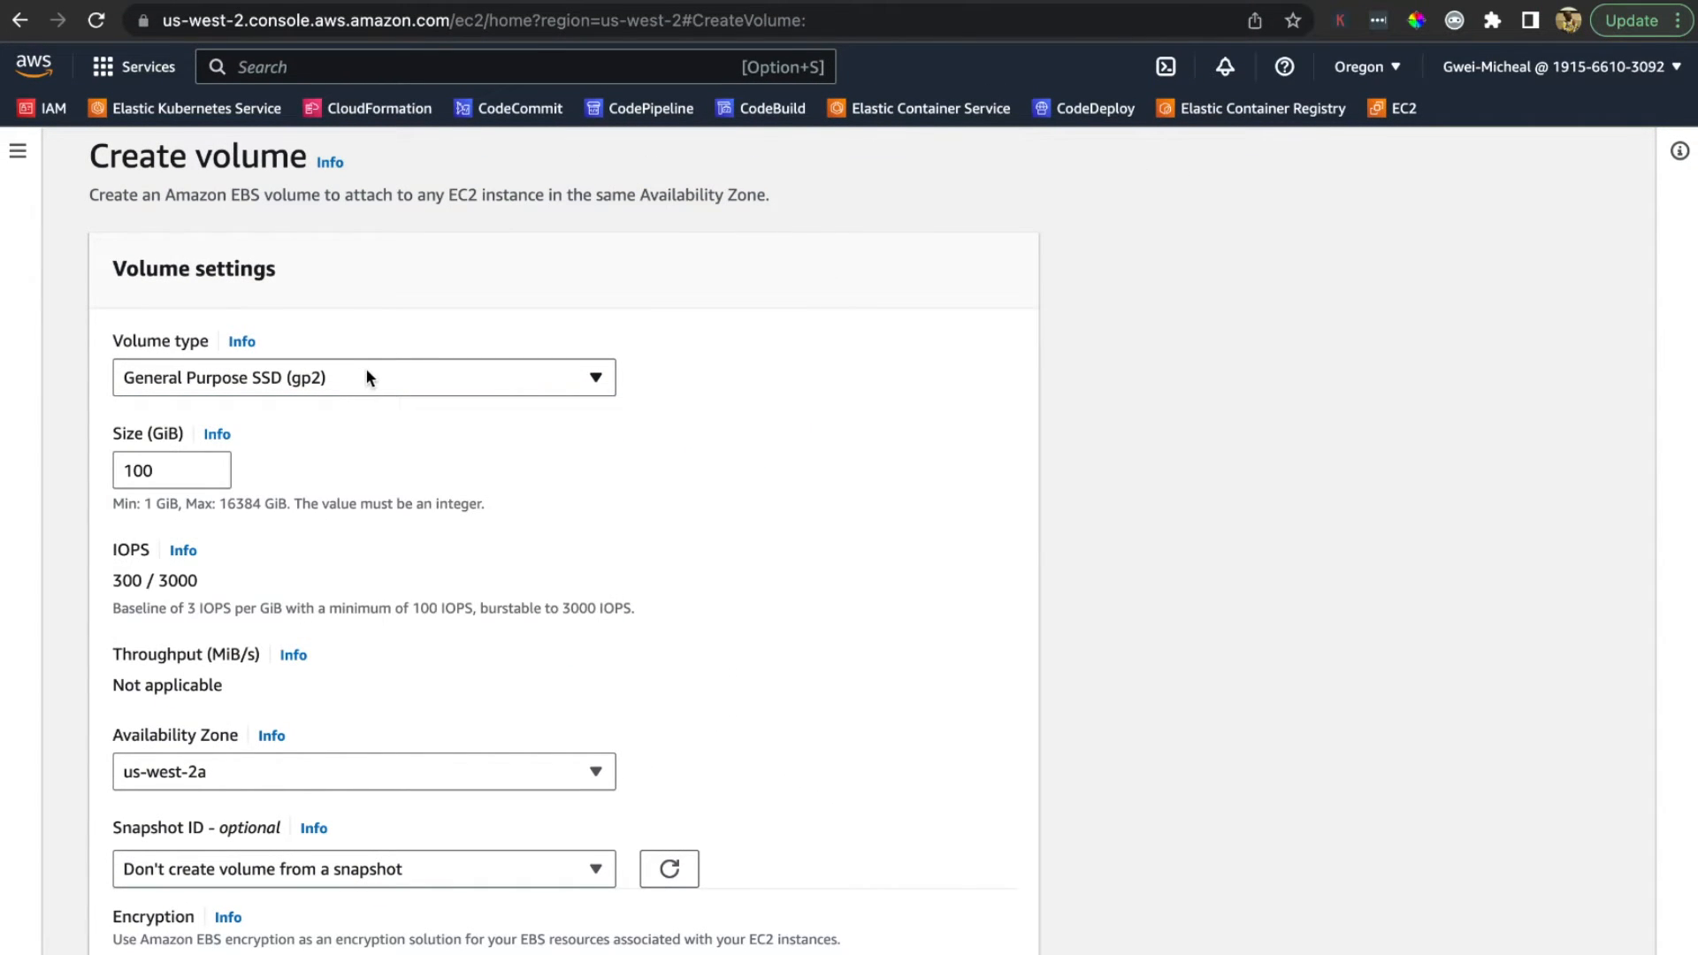
scroll(358, 380, down, 2)
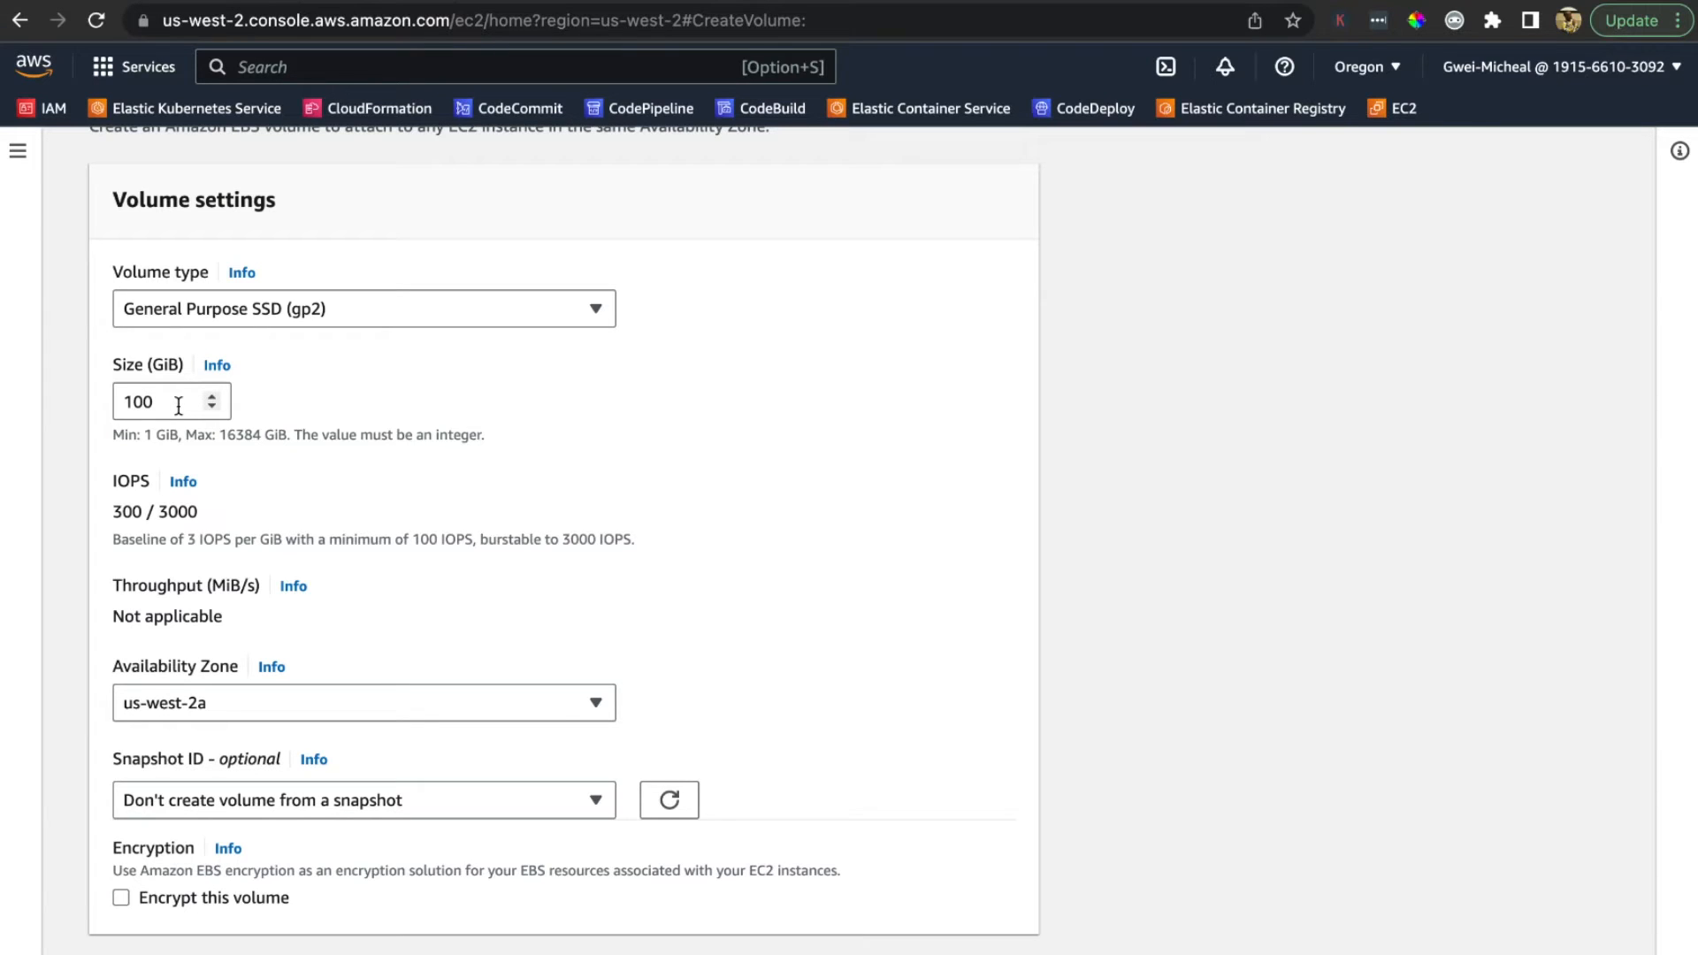
scroll(179, 406, down, 2)
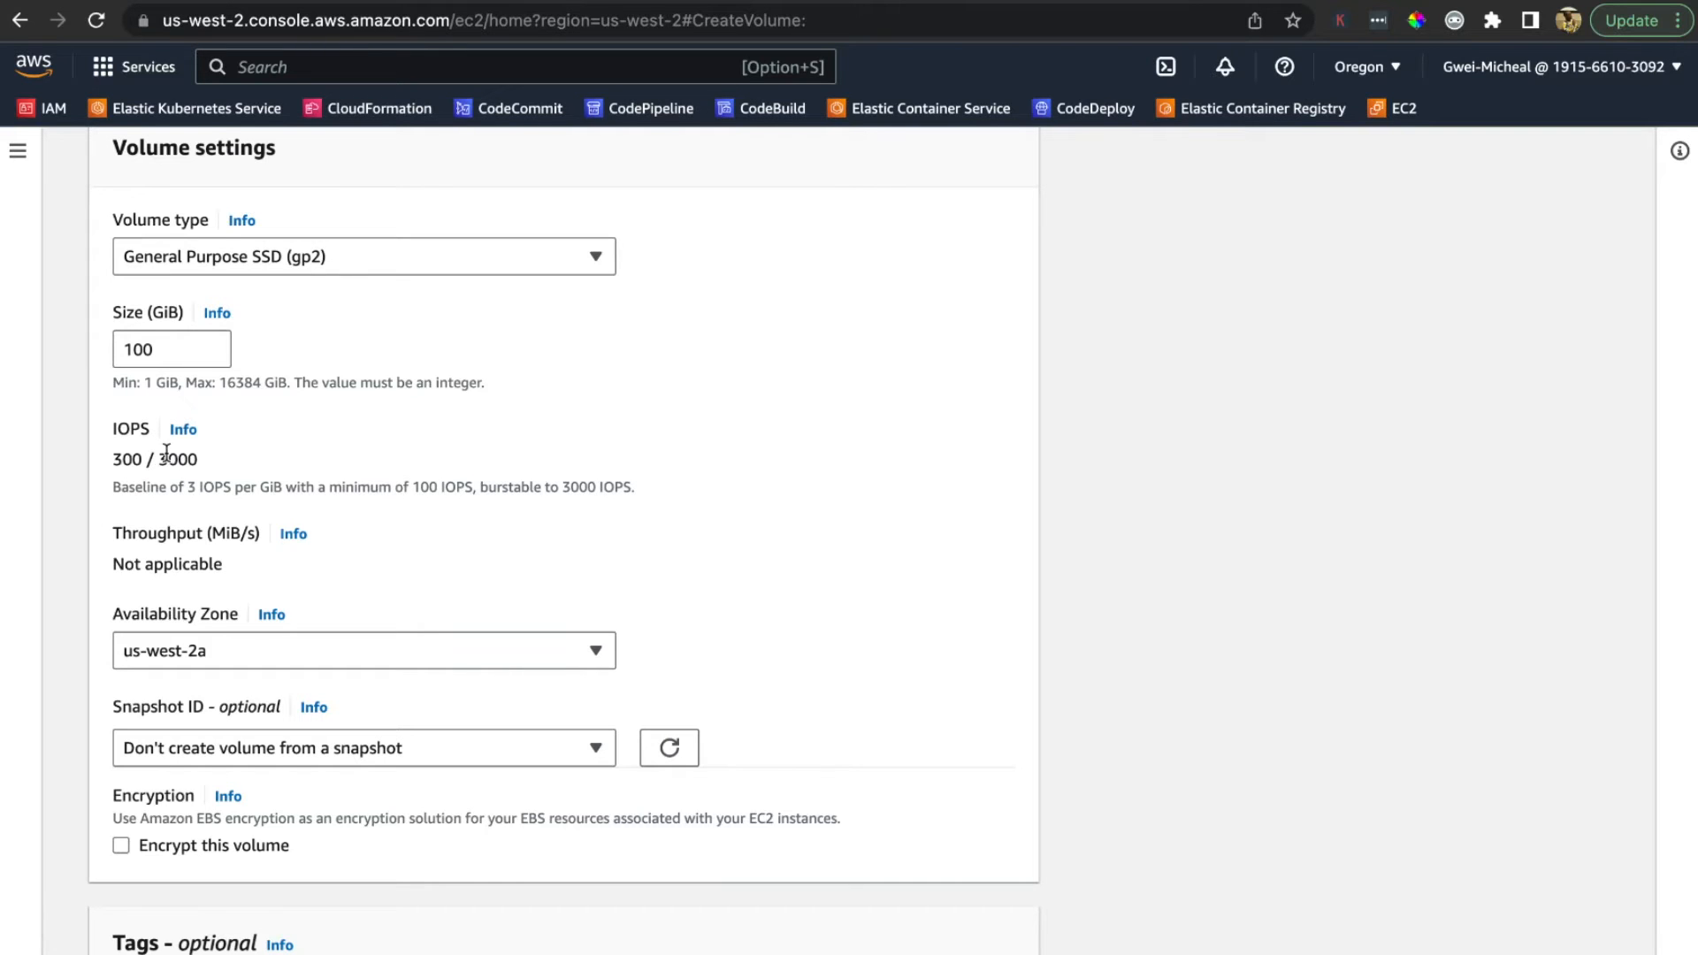
scroll(325, 712, down, 2)
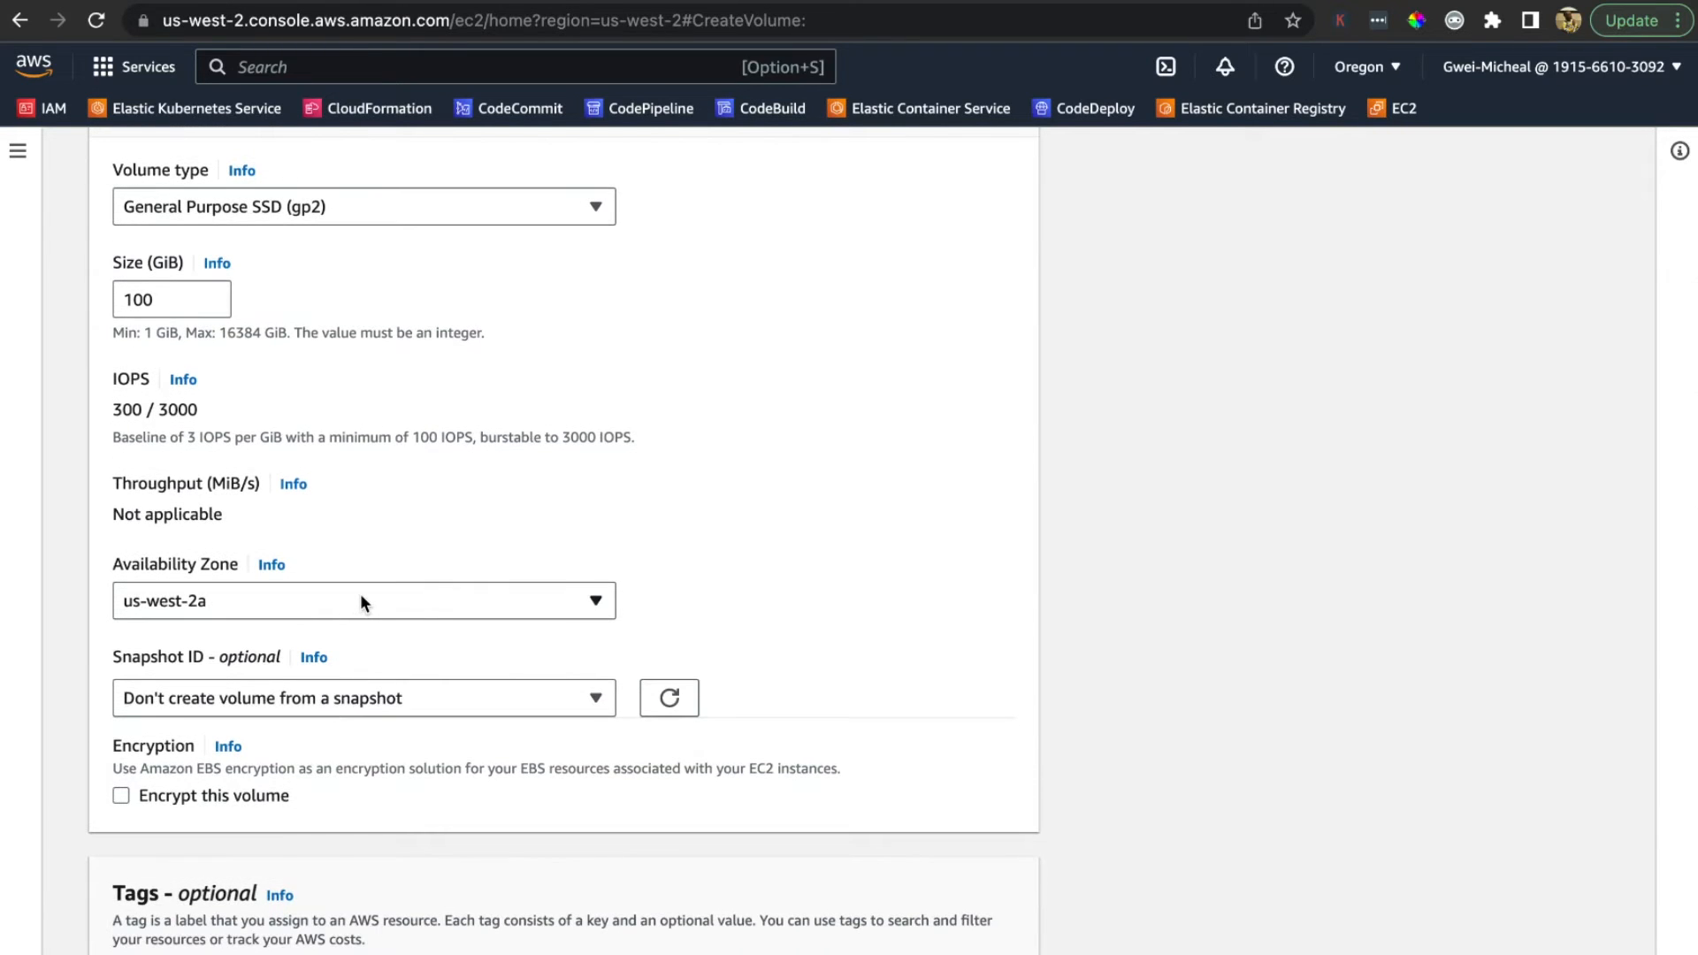
scroll(362, 596, down, 5)
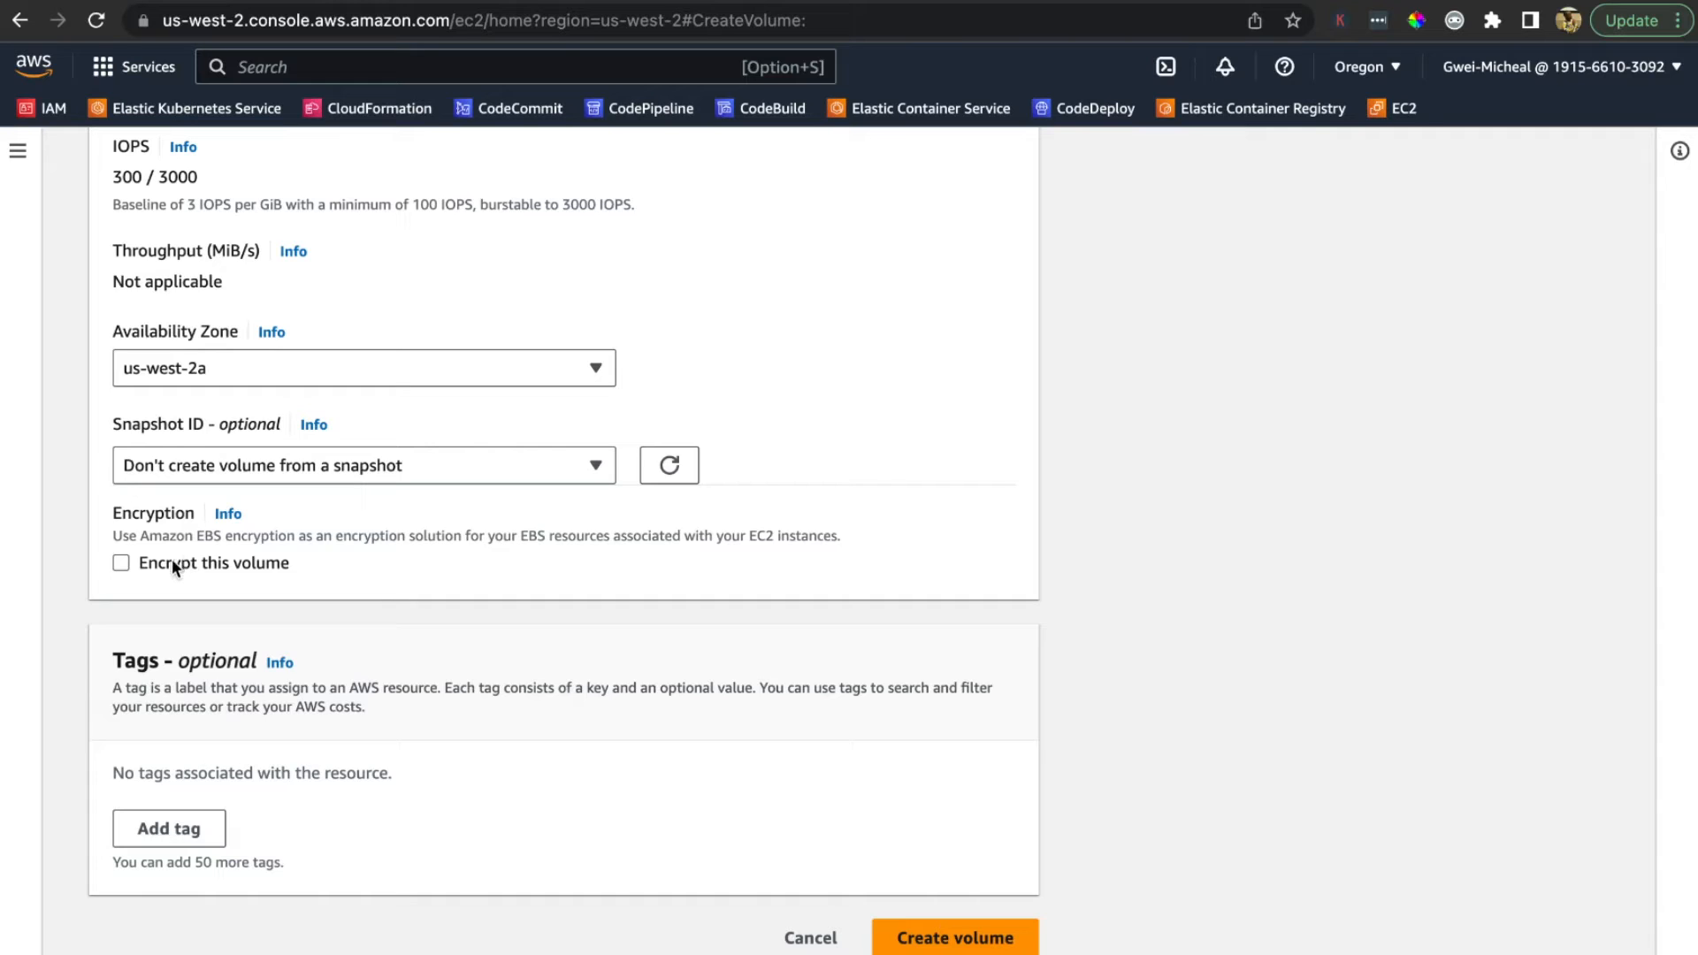
Step: Enable encryption for the volume to view the KMS key choices, and disable encryption again
click(121, 562)
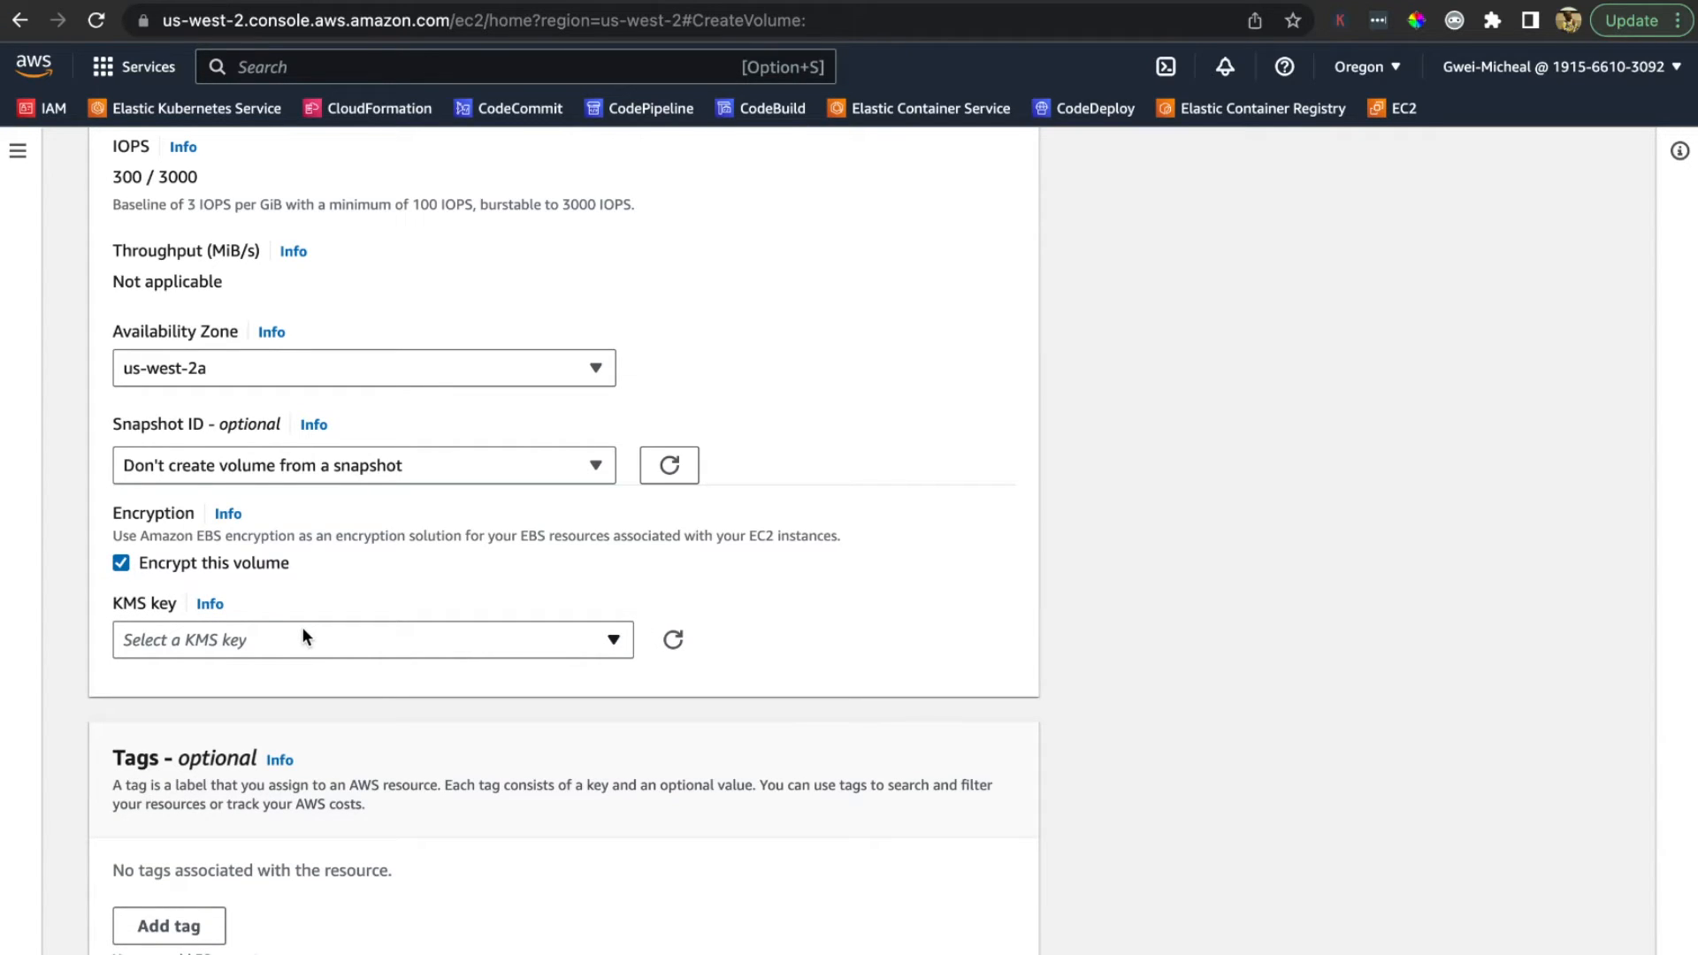
click(279, 646)
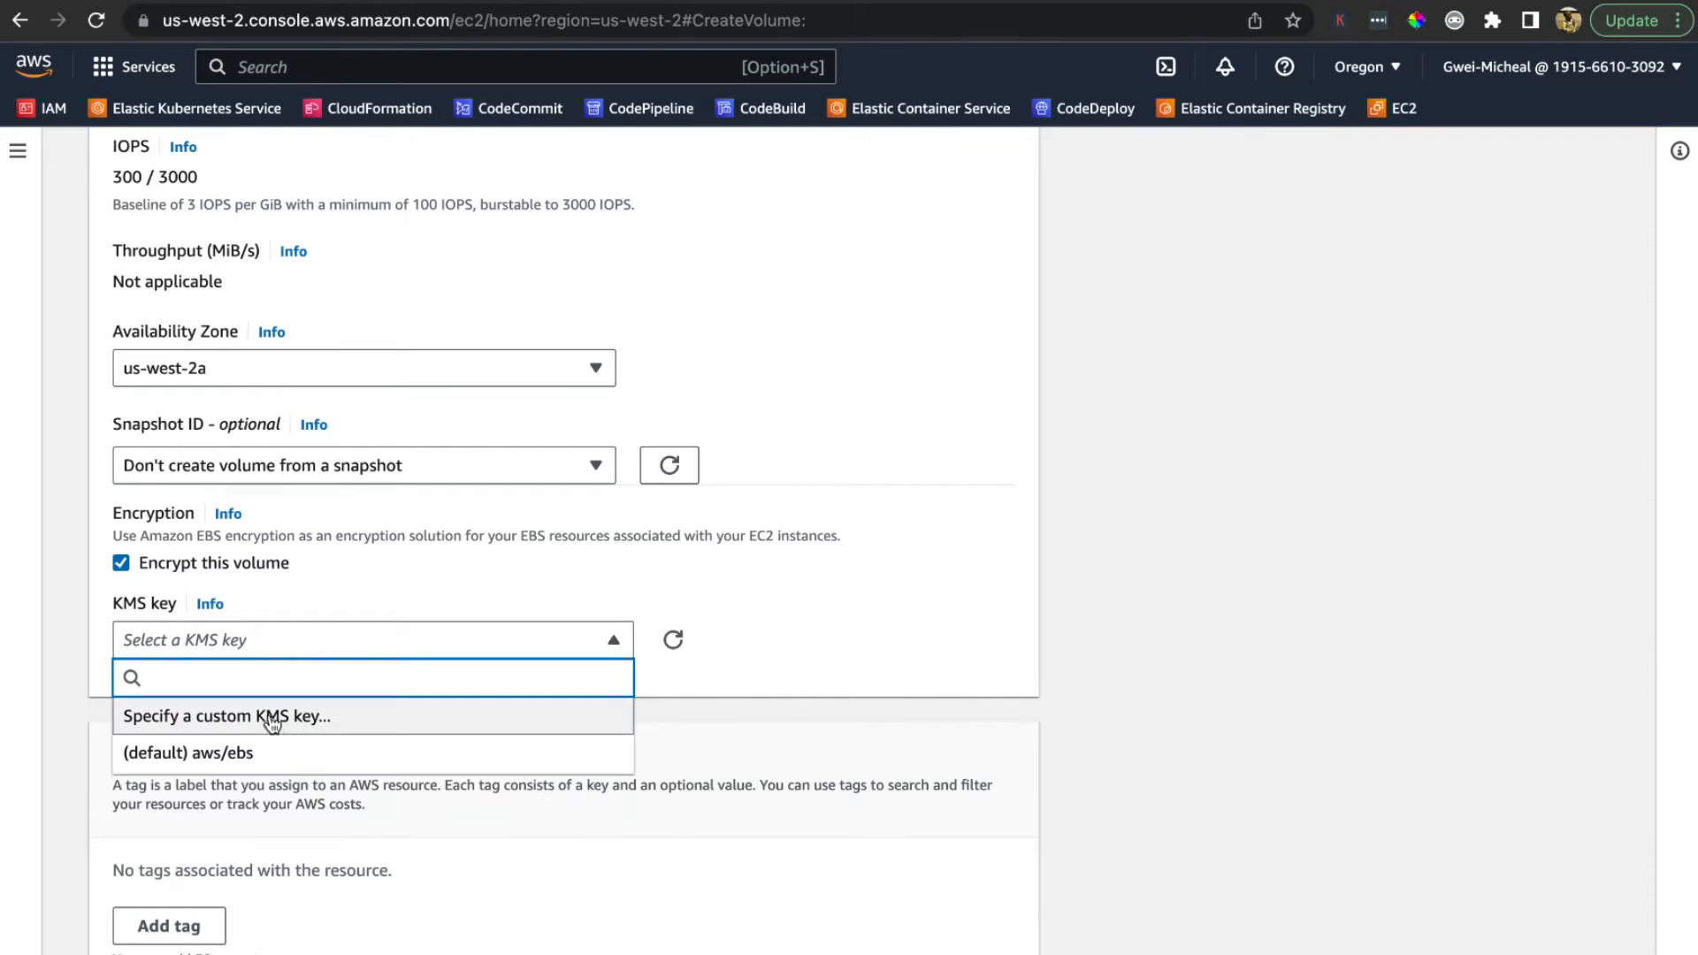
key(Escape)
click(120, 562)
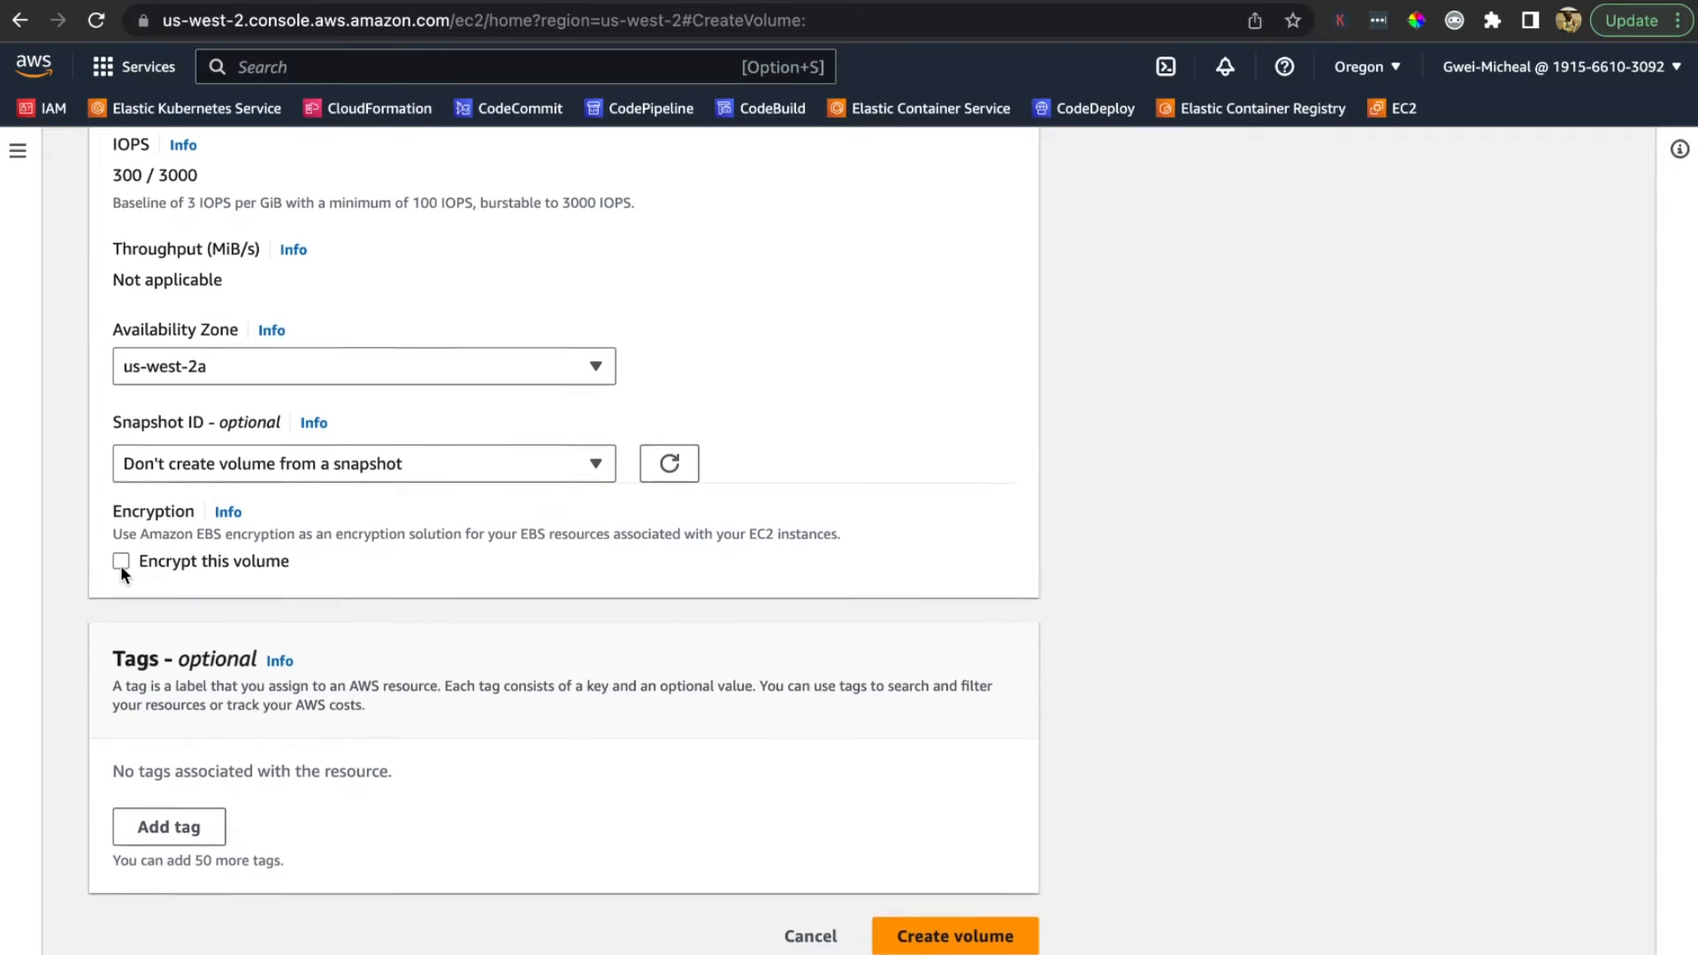
Step: Review the volume settings and create the unencrypted 100 GiB General Purpose SSD (gp2) volume in us-west-2a
scroll(328, 443, up, 5)
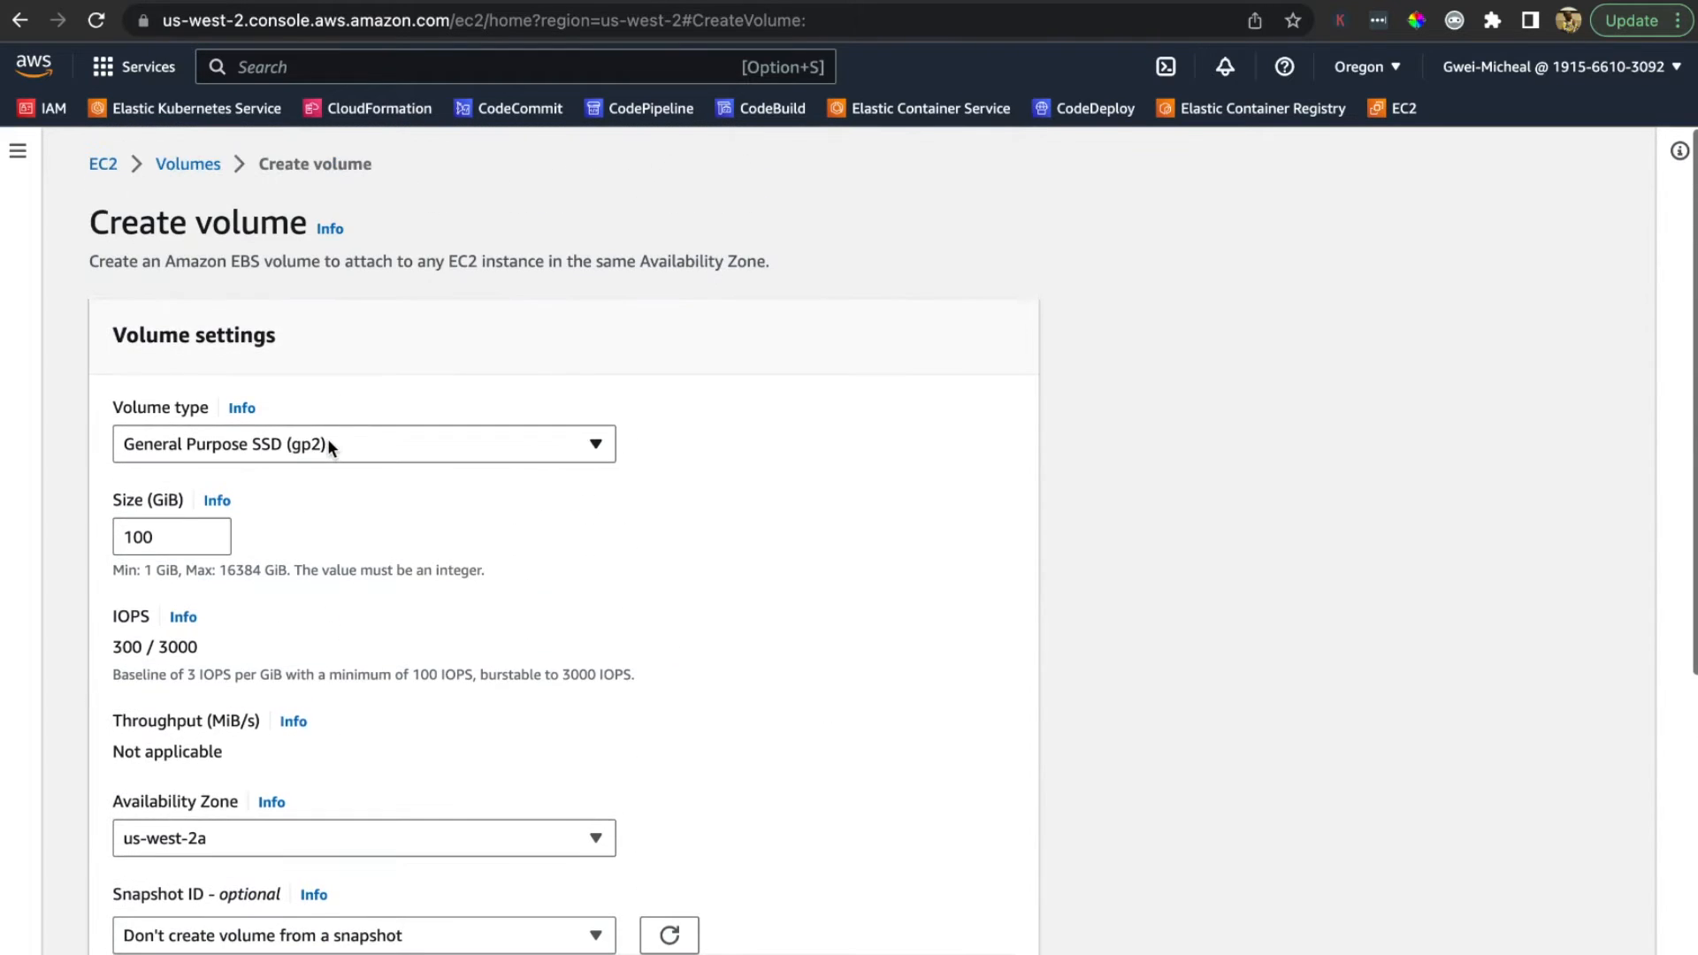
scroll(328, 442, down, 5)
click(945, 935)
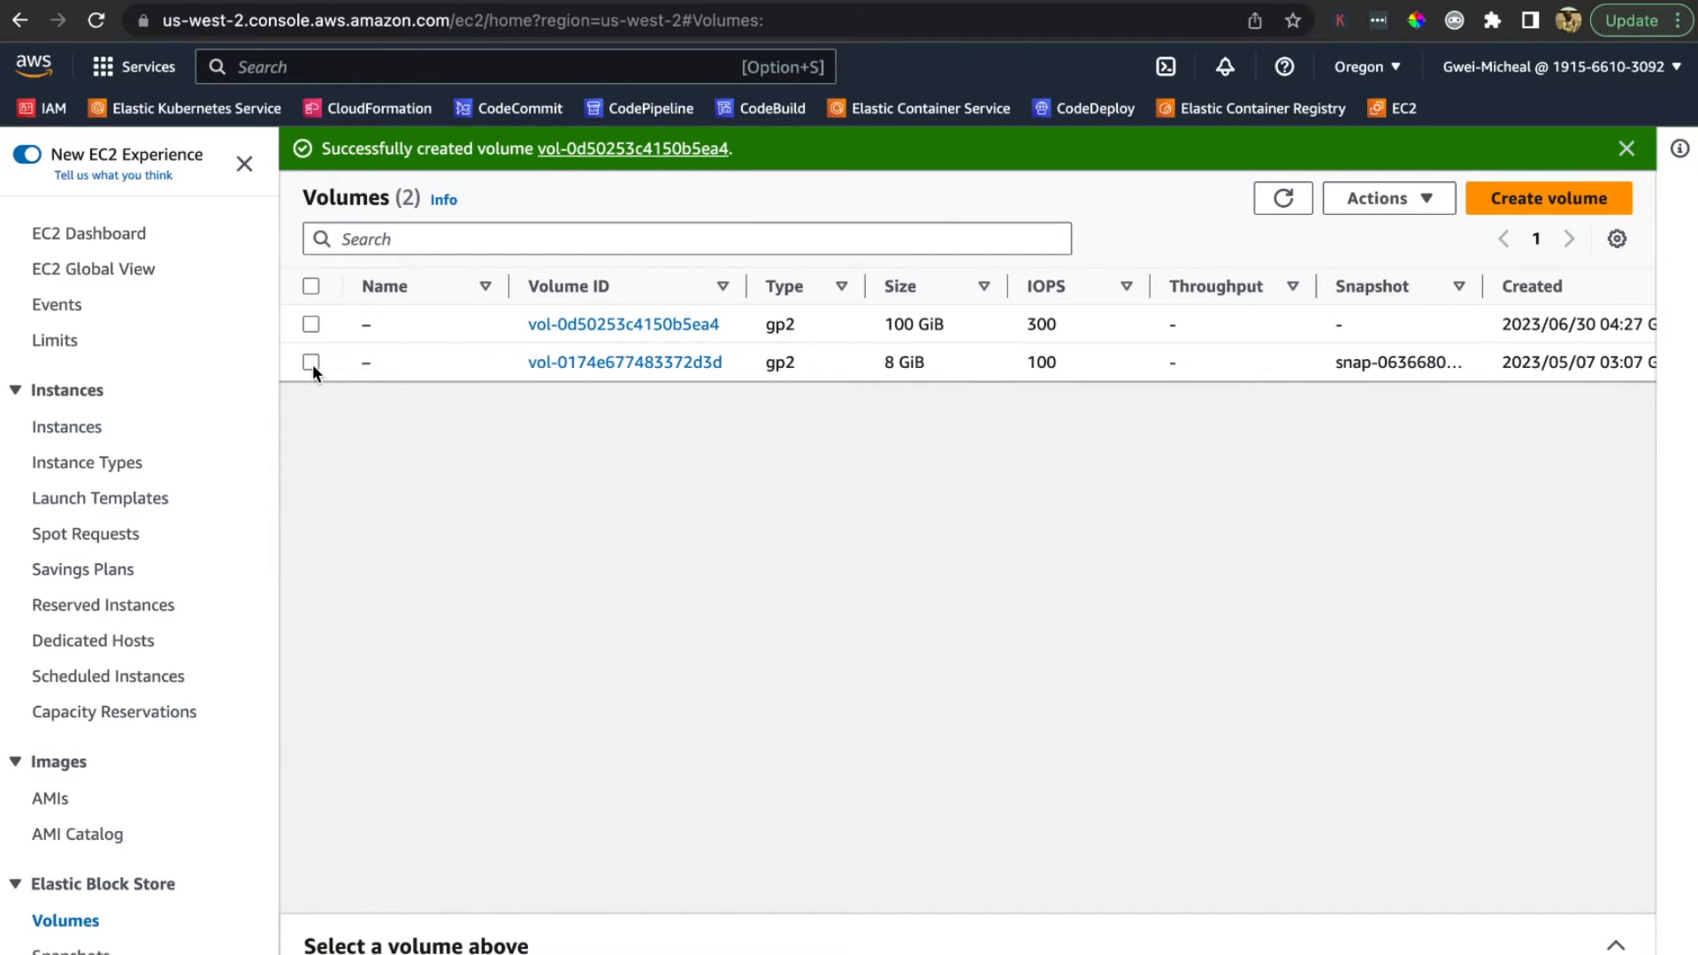
Step: View the details of the existing 8 GiB volume and those of the new 100 GiB volume
click(311, 363)
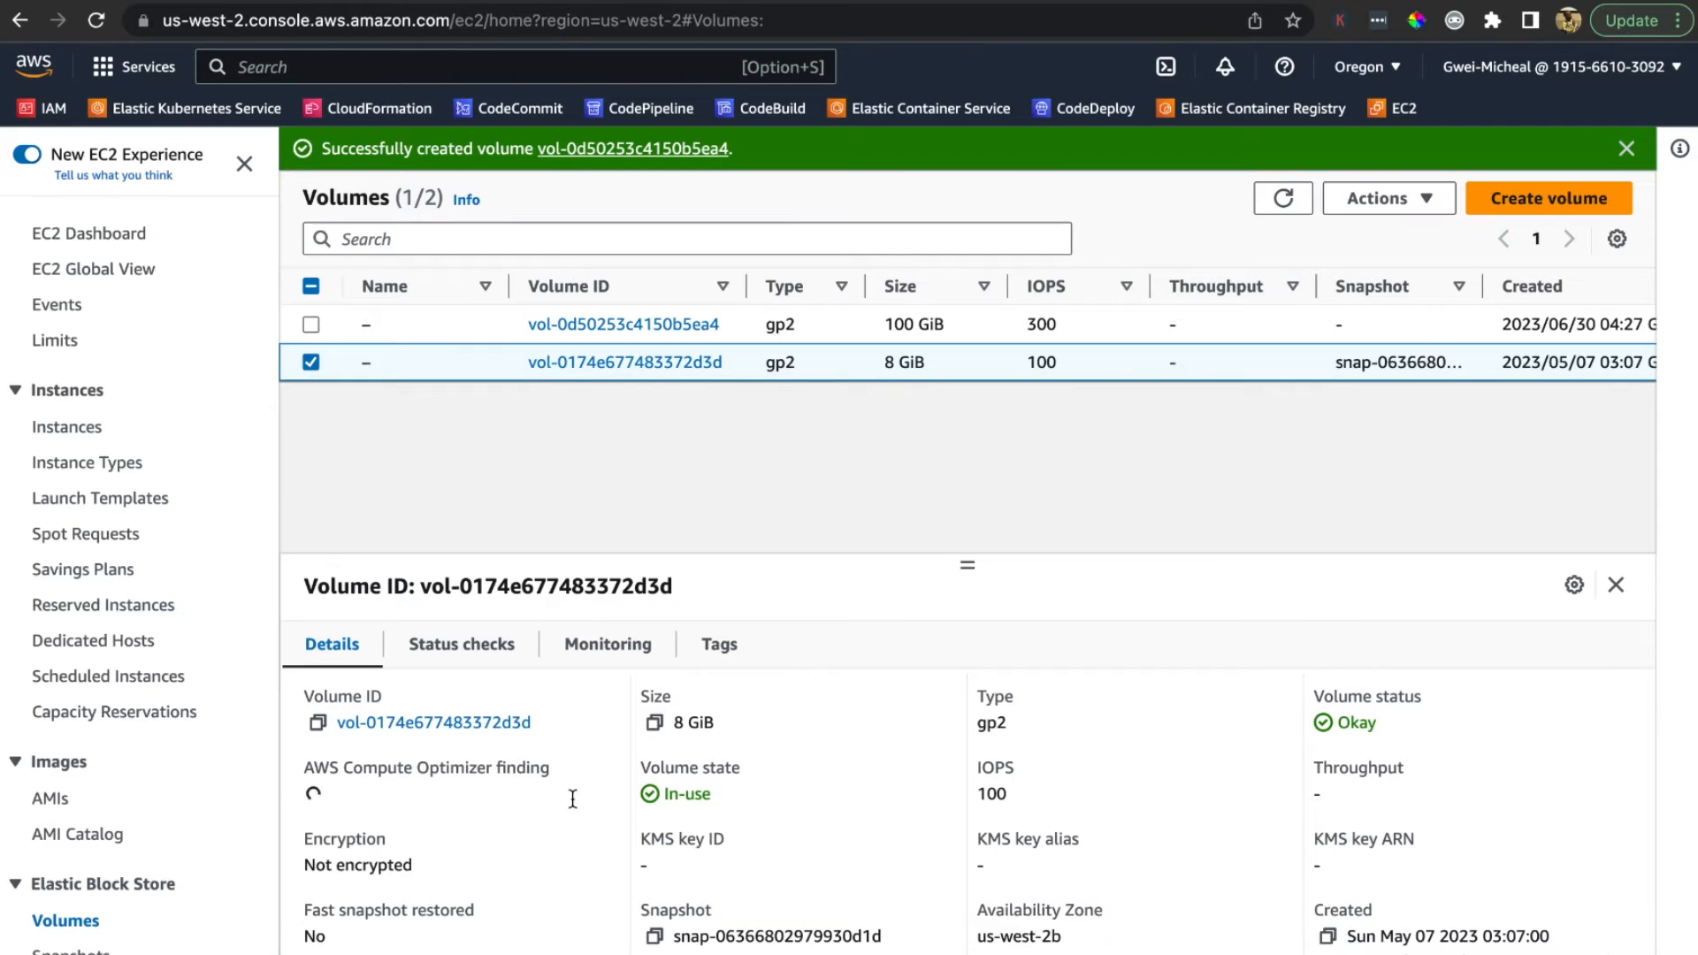
click(322, 365)
click(311, 324)
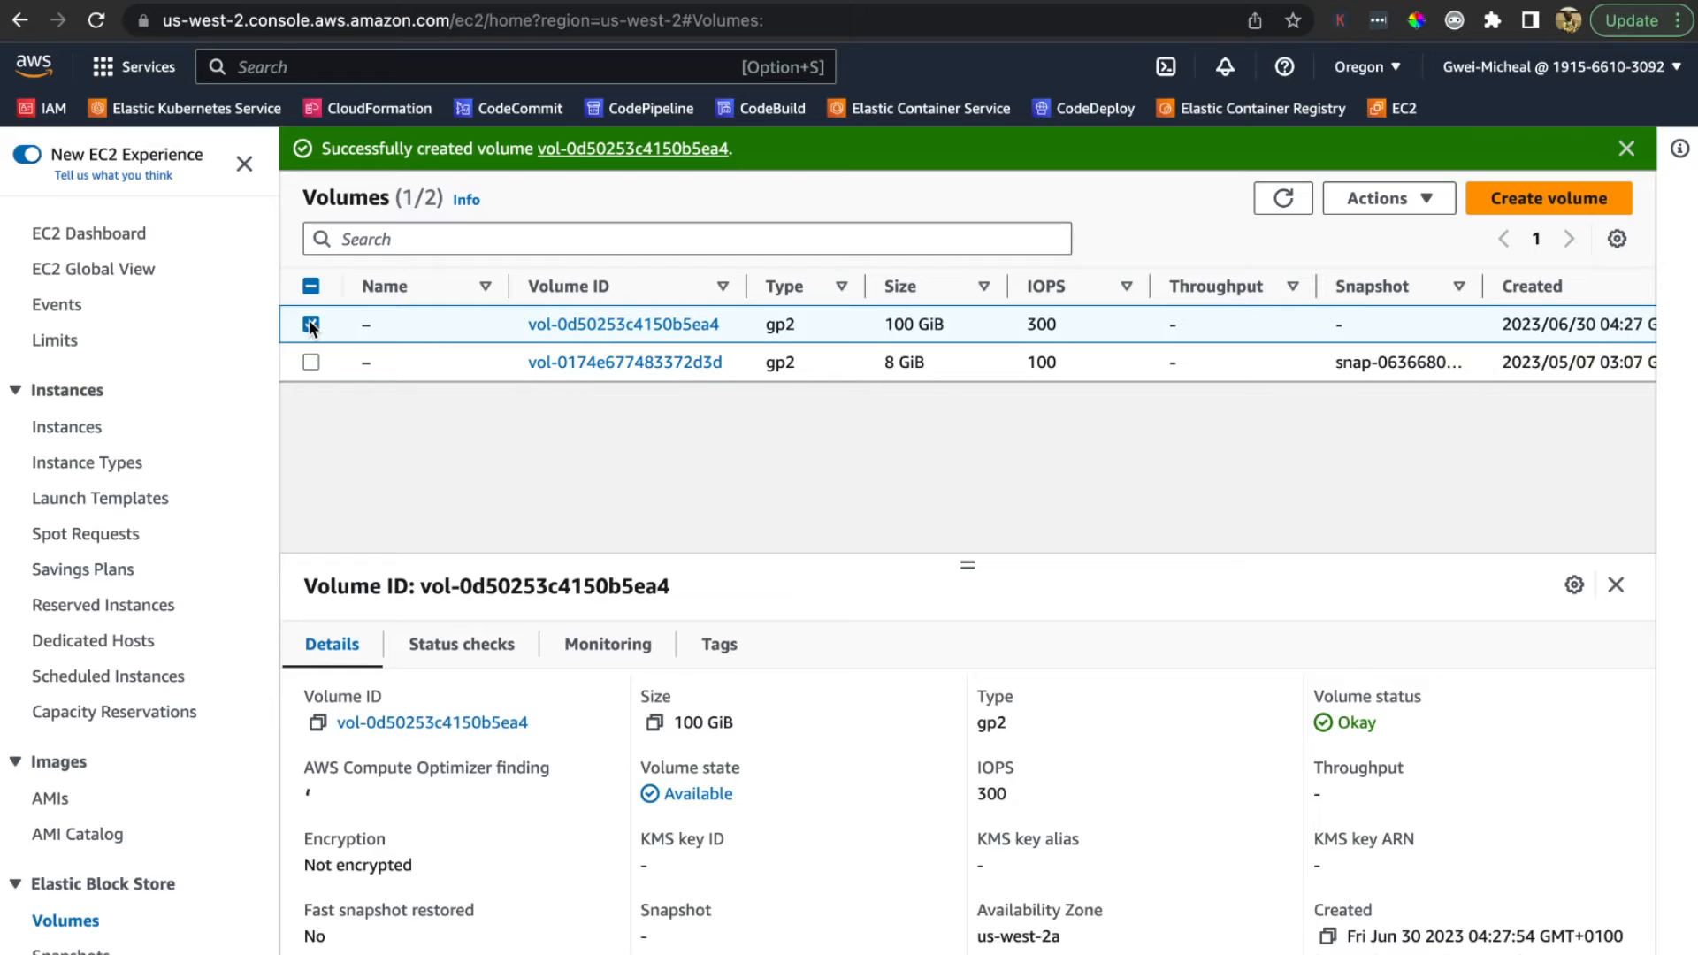
Step: Name the new 100 GiB volume devopswithmike-ebs-volume
click(387, 325)
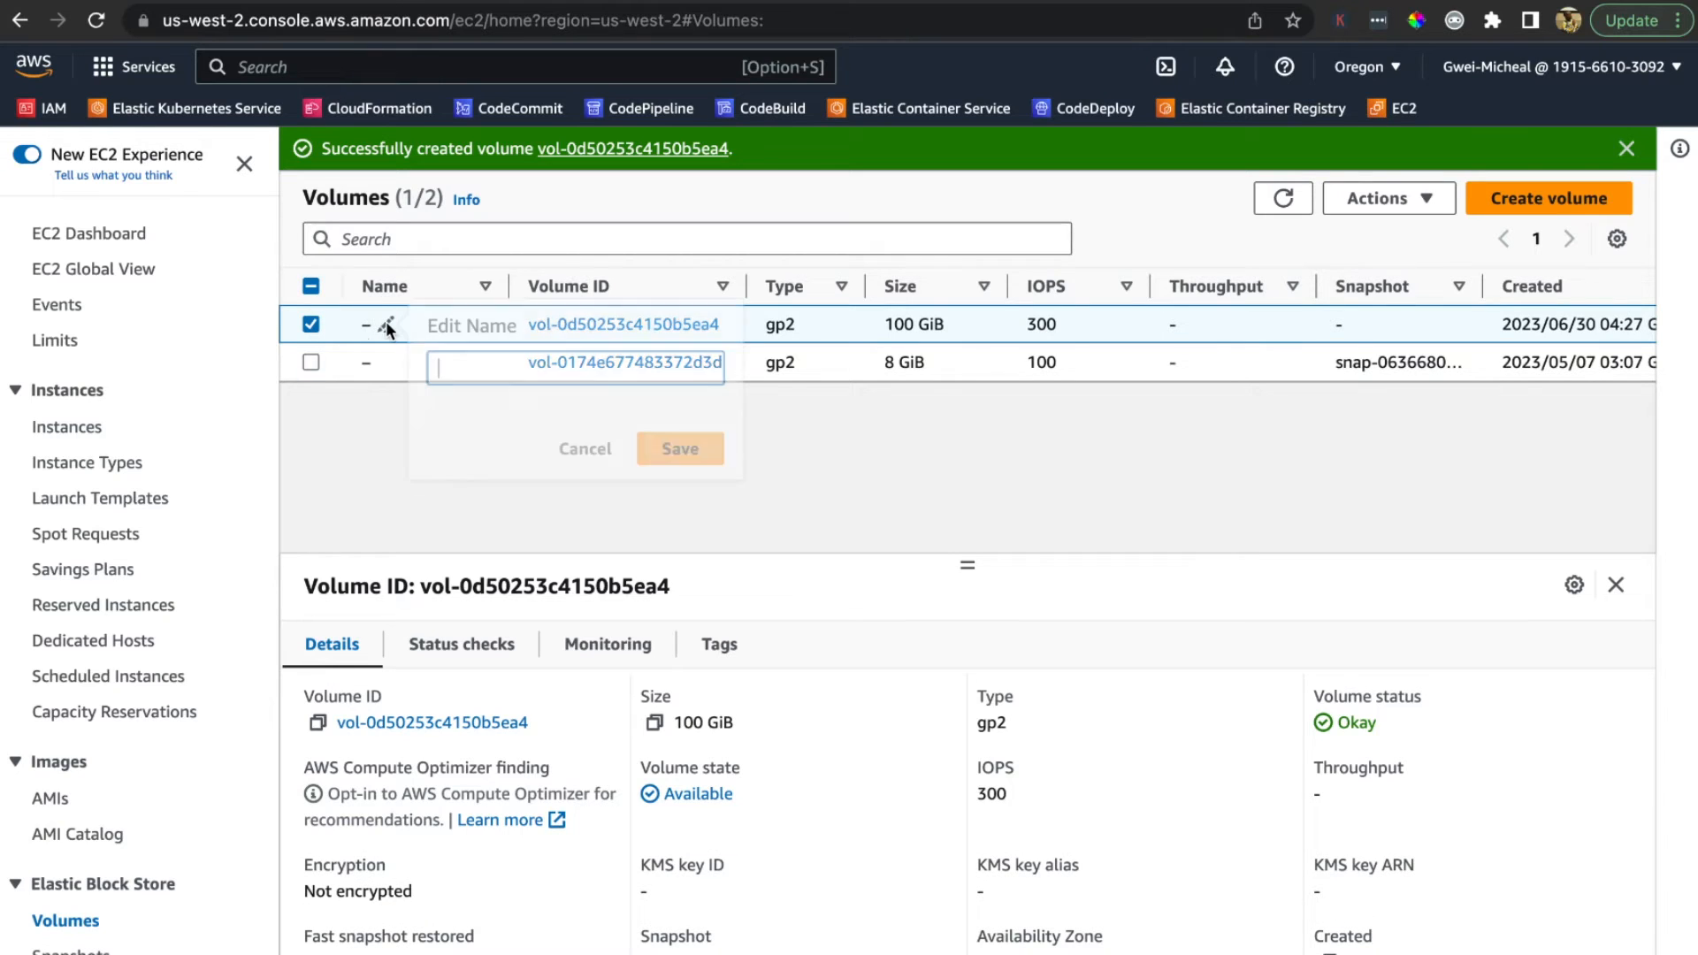
text(devio)
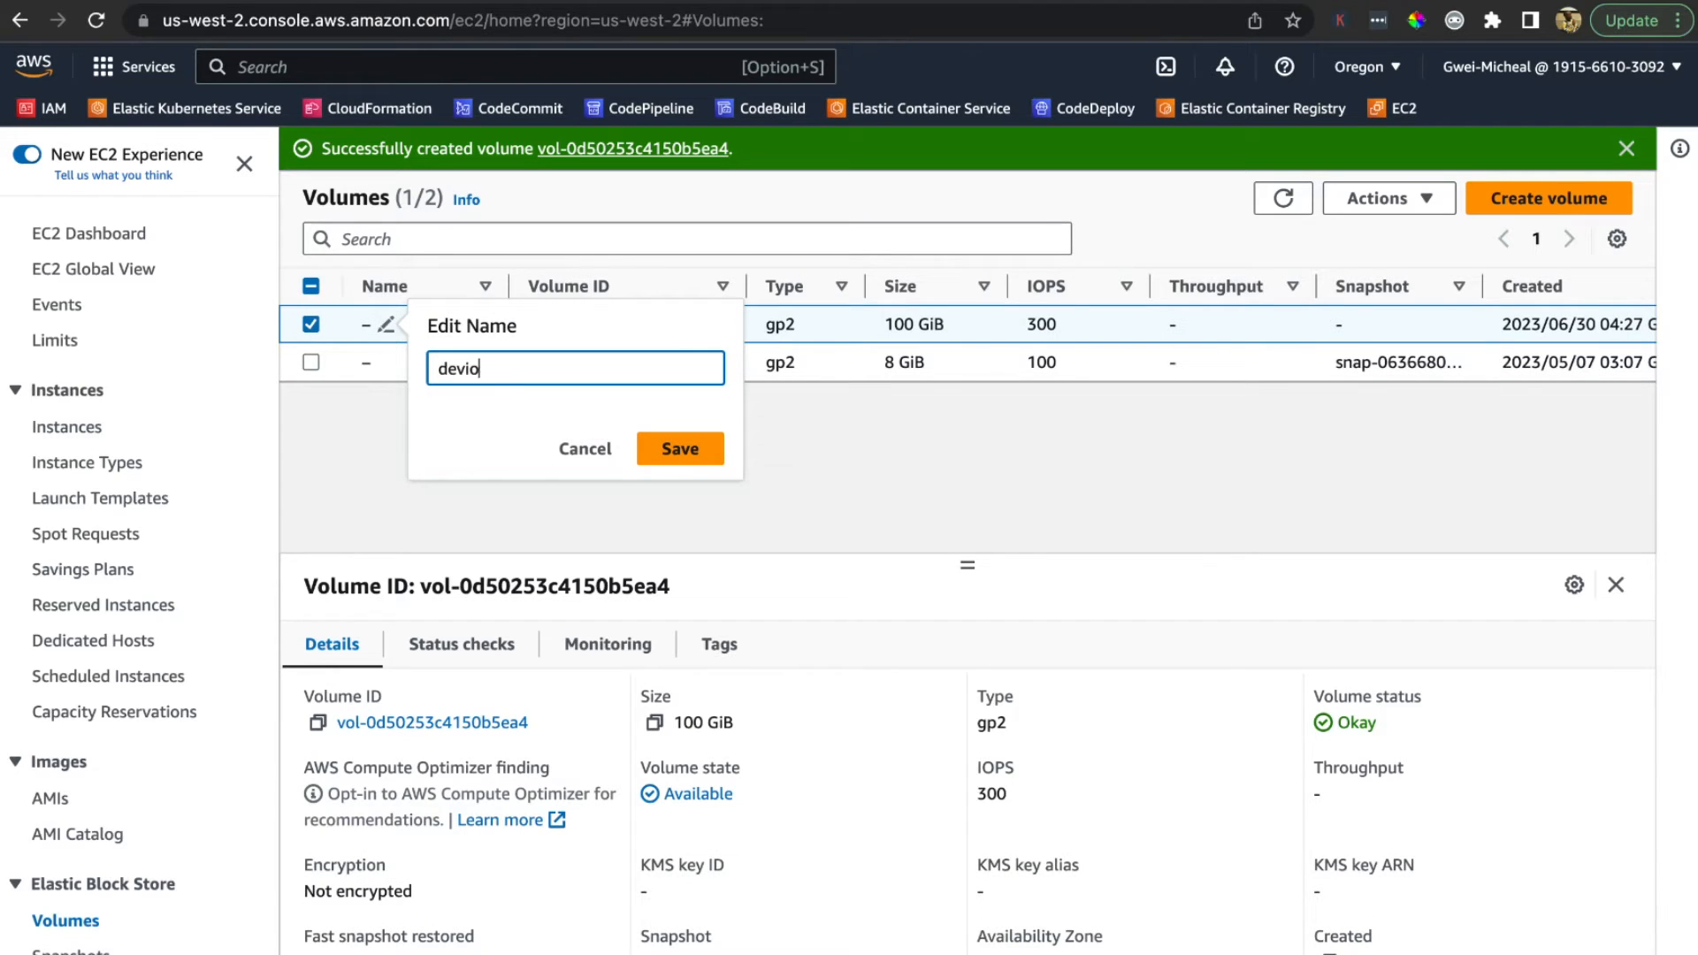
key(BackSpace)
key(BackSpace)
text(opswithmike-ebs-volume)
click(688, 451)
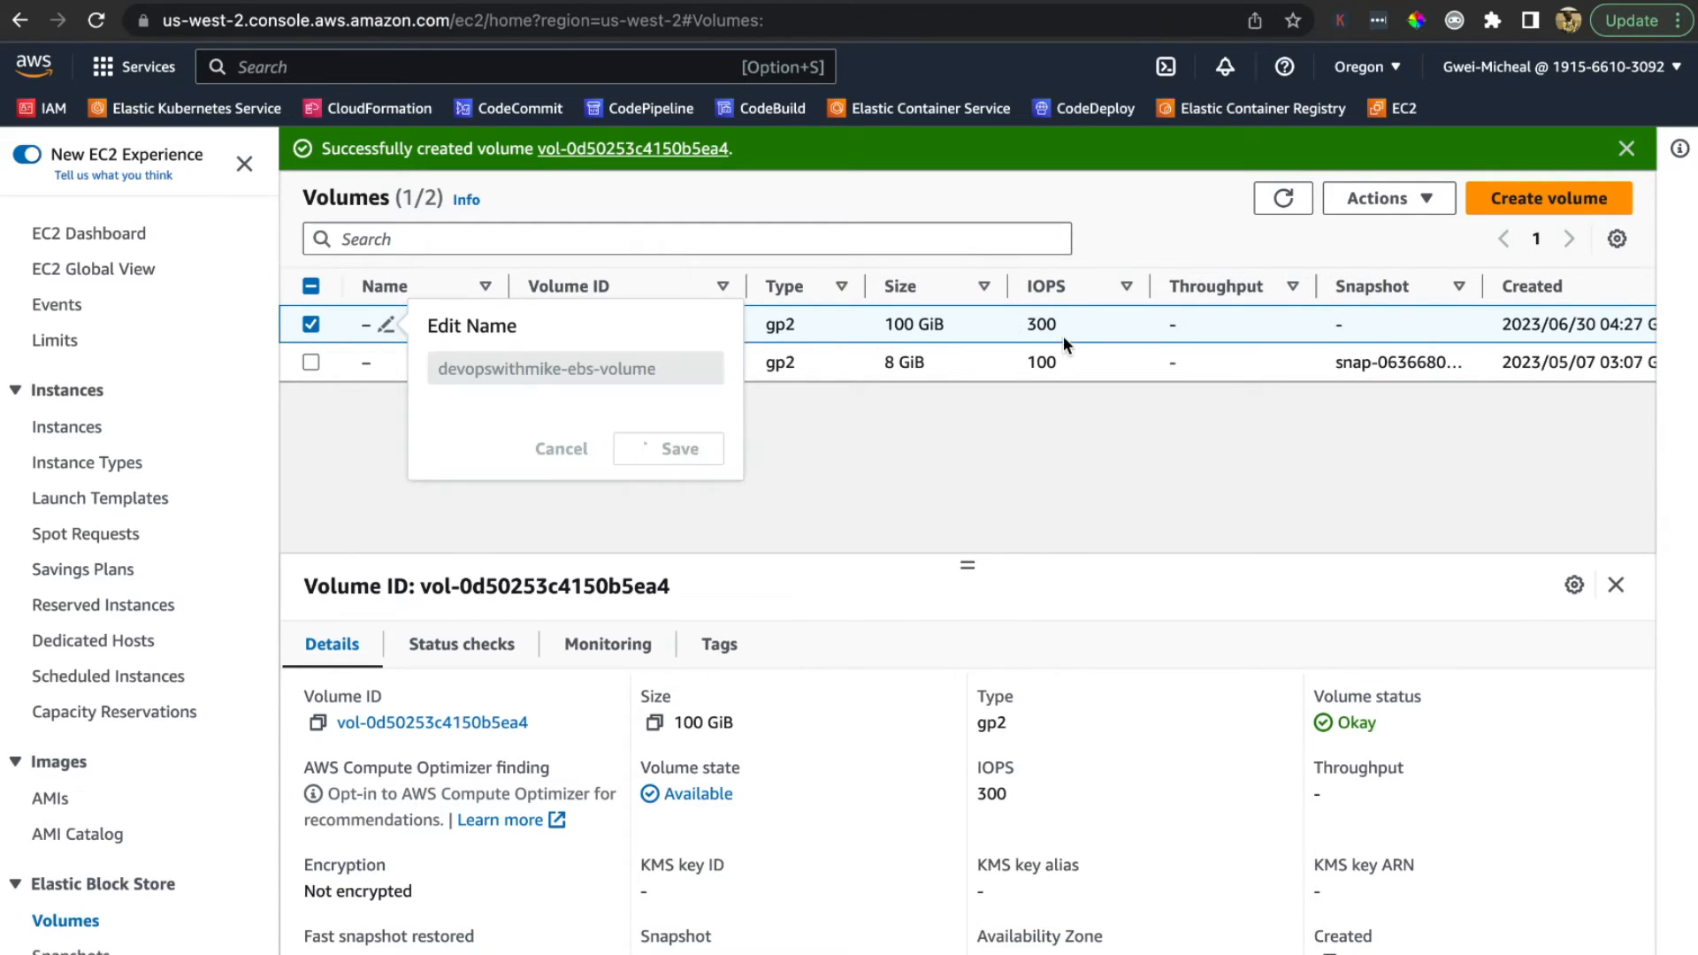
Step: View the actions available for the selected 100 GiB volume and open the EBS Lifecycle Manager
click(1429, 204)
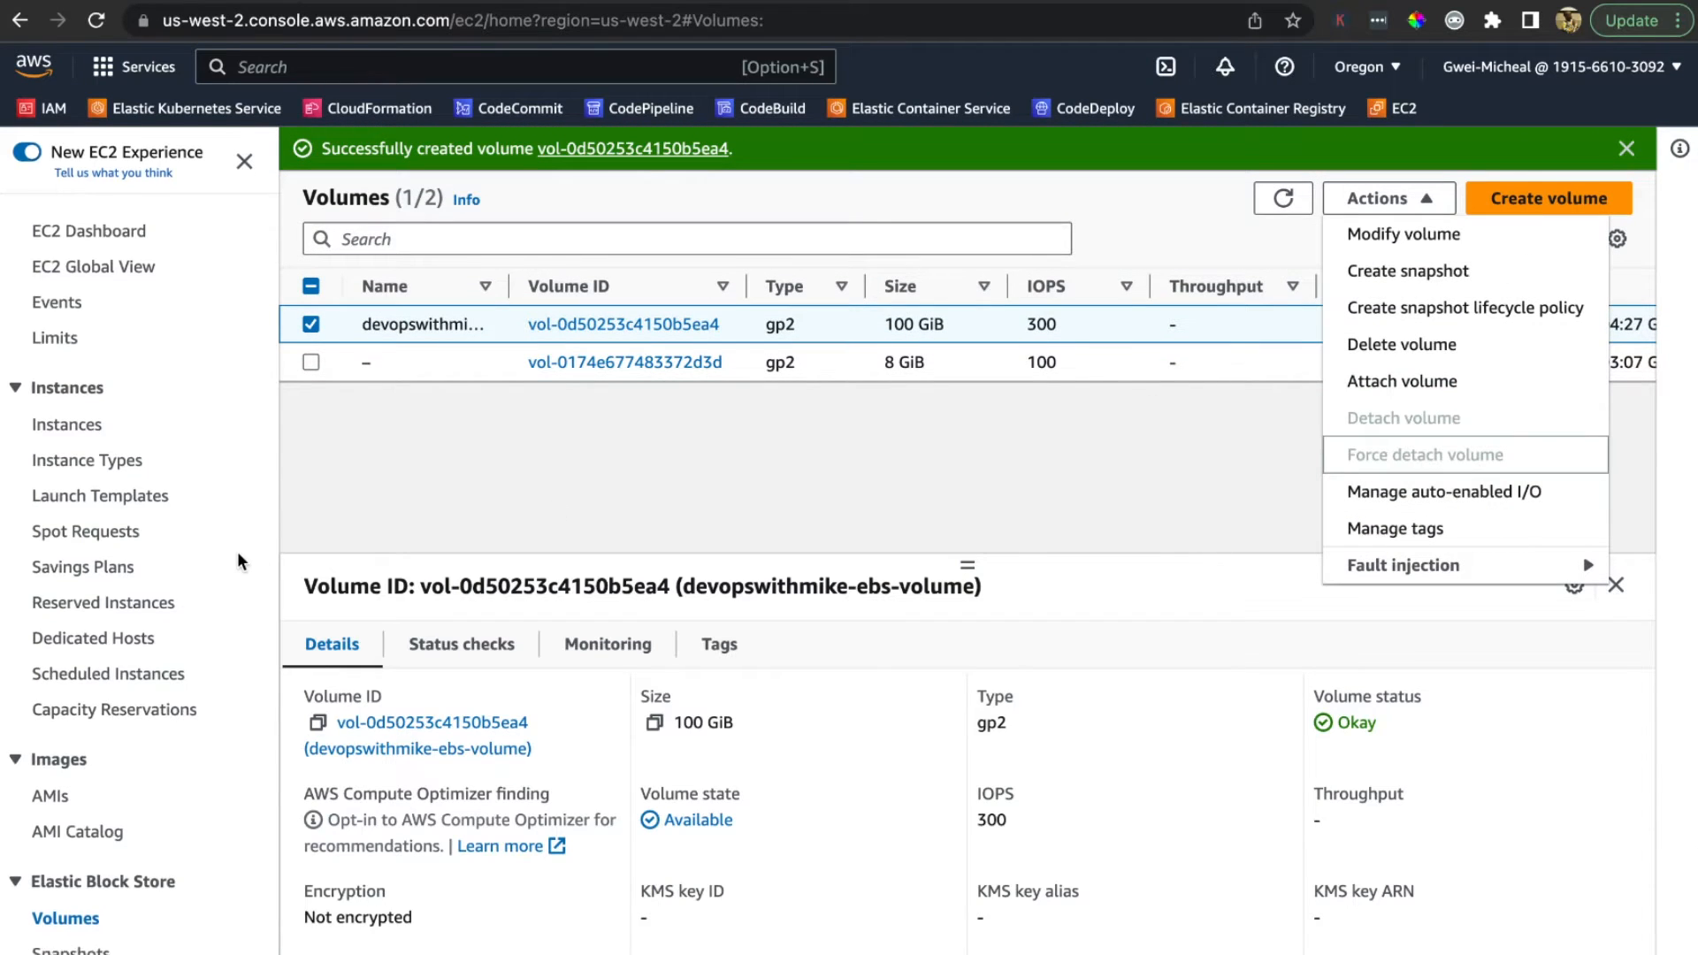
scroll(237, 550, down, 2)
click(104, 915)
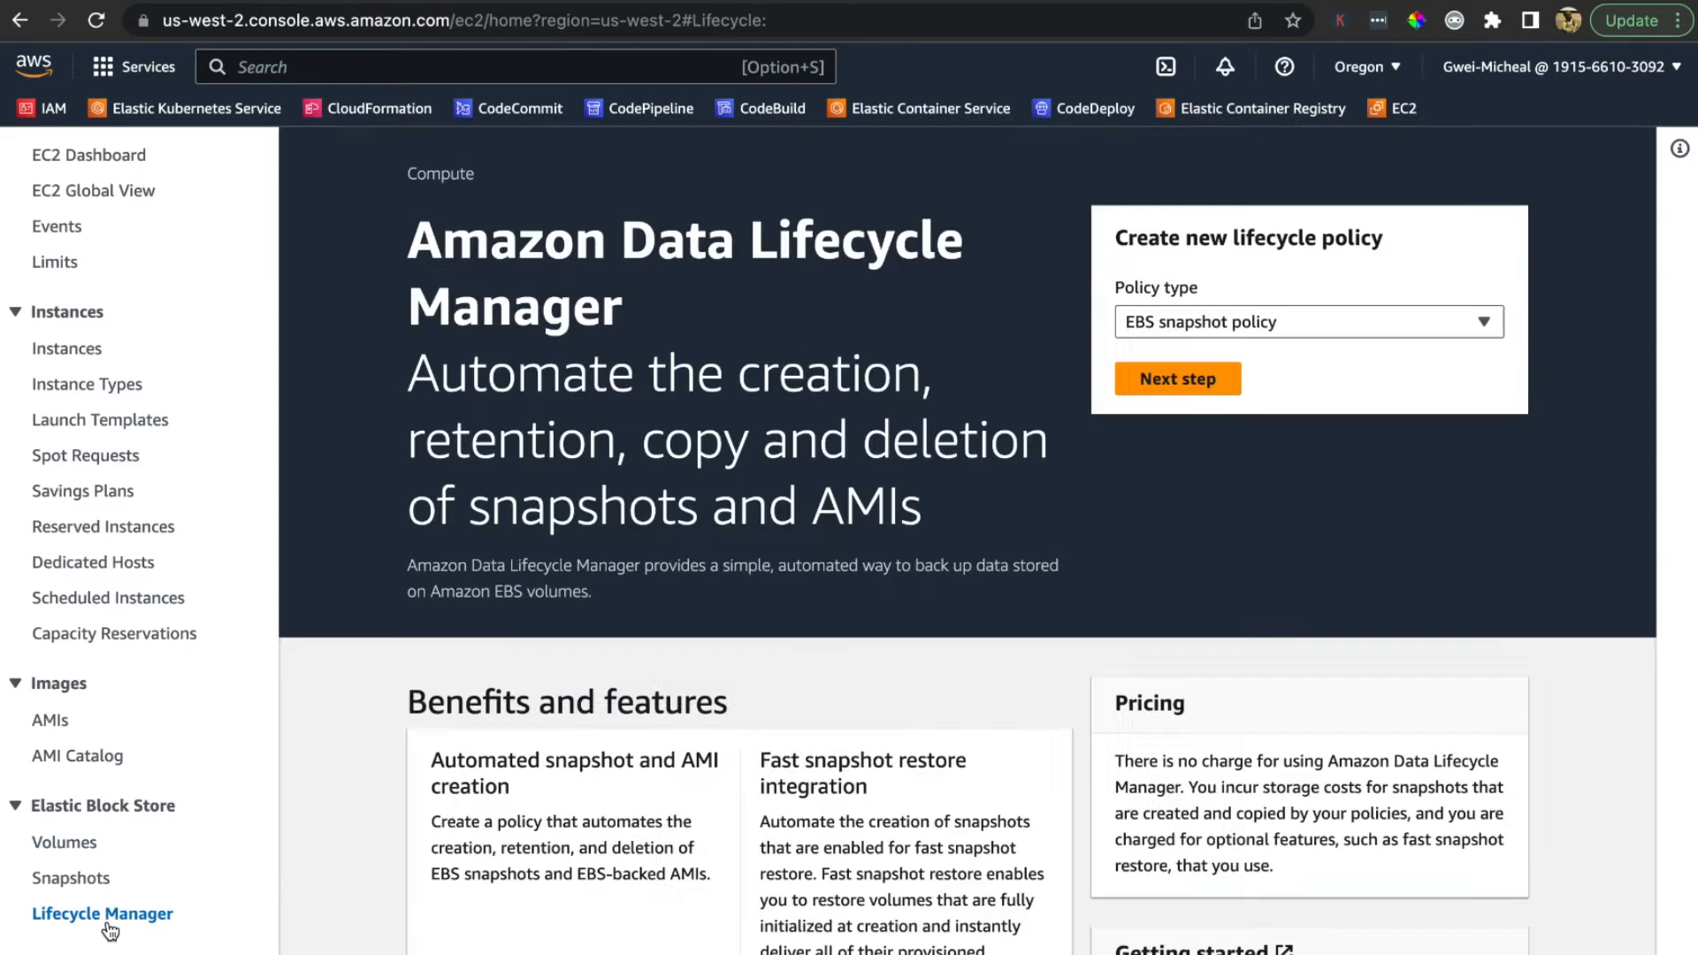
Step: Open the snapshot creation form from the EBS Snapshots list, examine its resource type, volume, description and tag settings, and return to the list
click(93, 879)
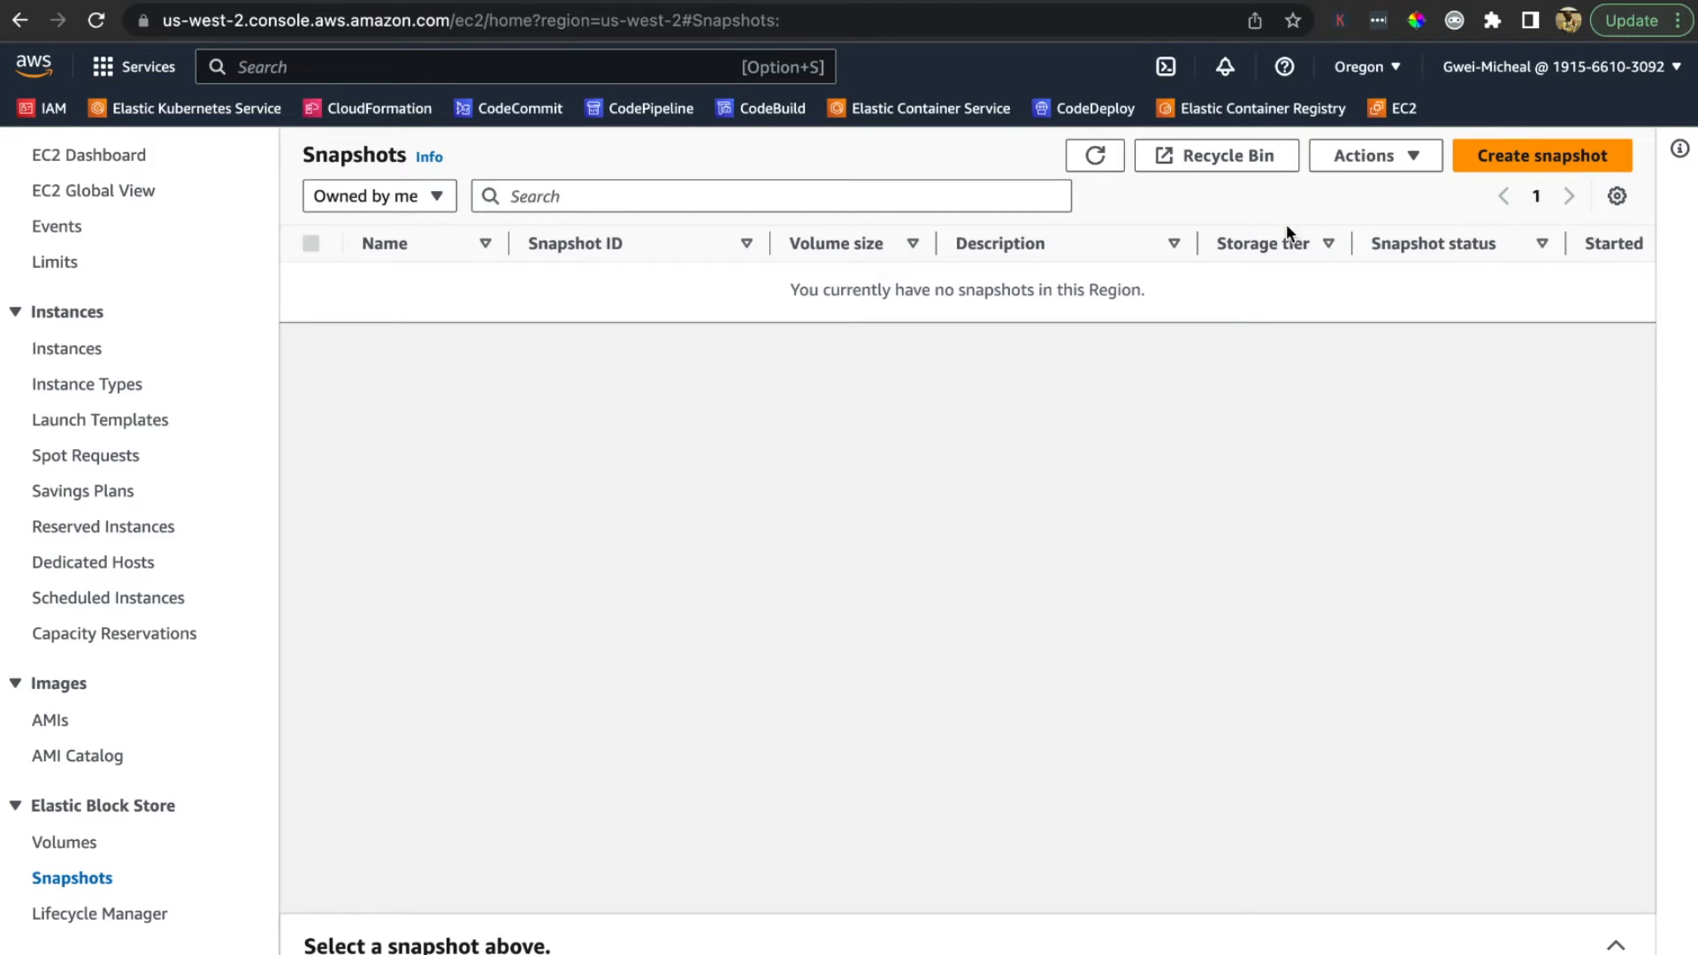
click(1539, 152)
scroll(688, 504, down, 2)
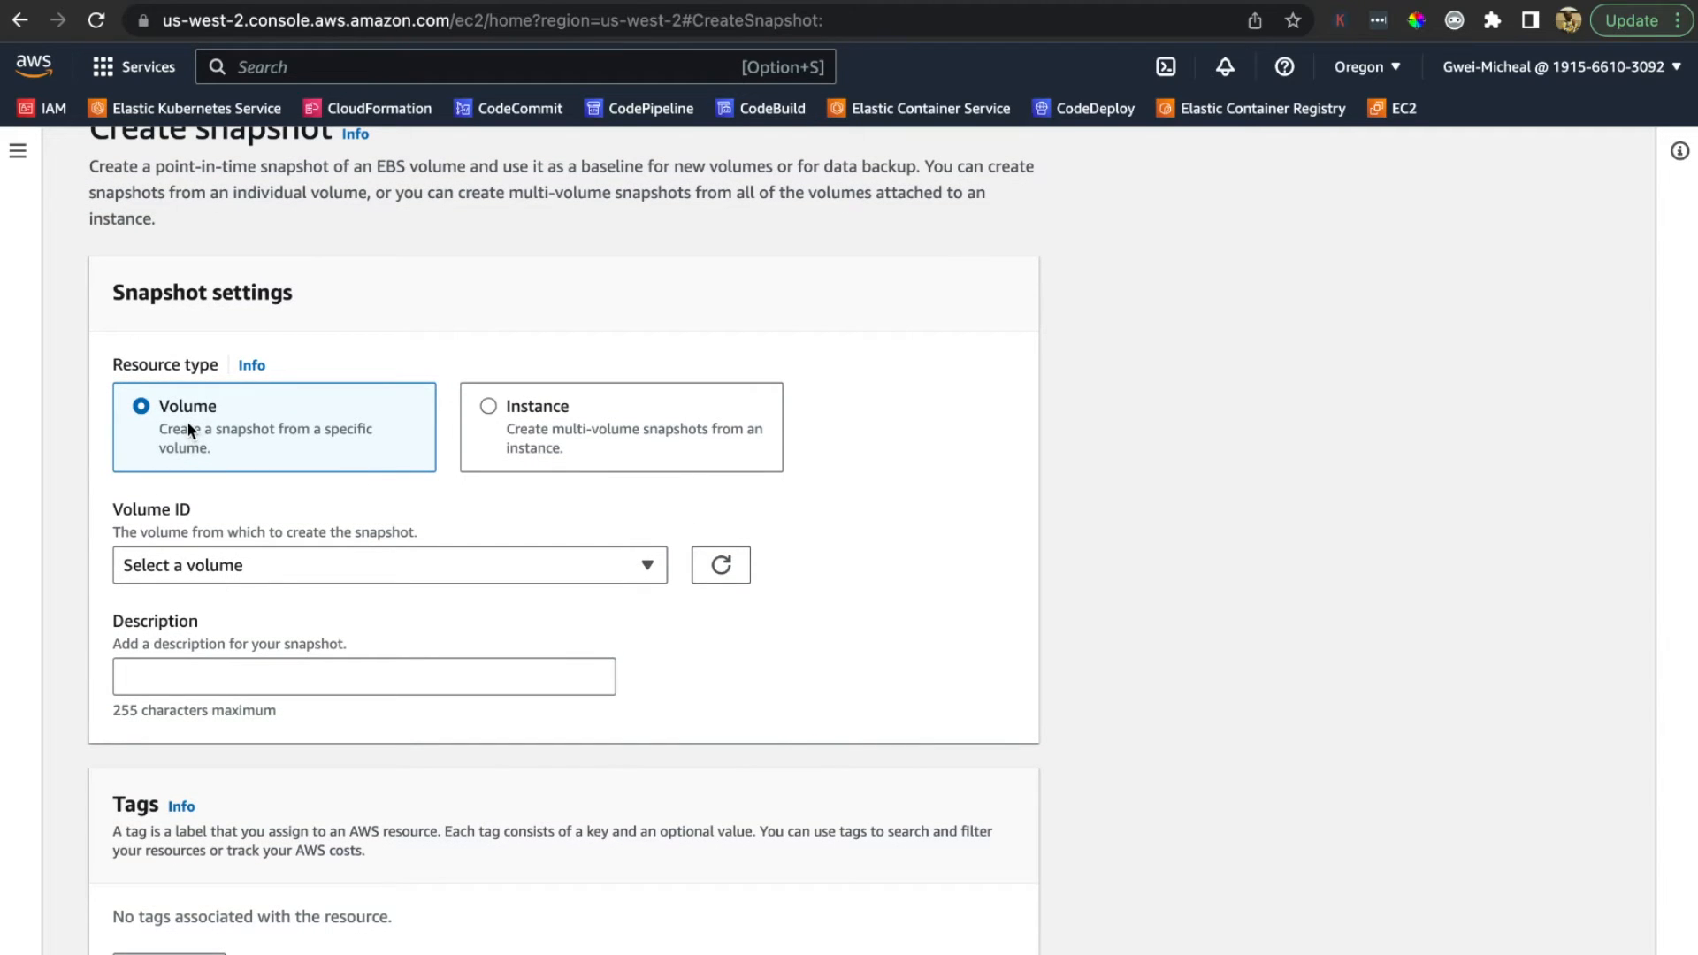
scroll(557, 416, down, 3)
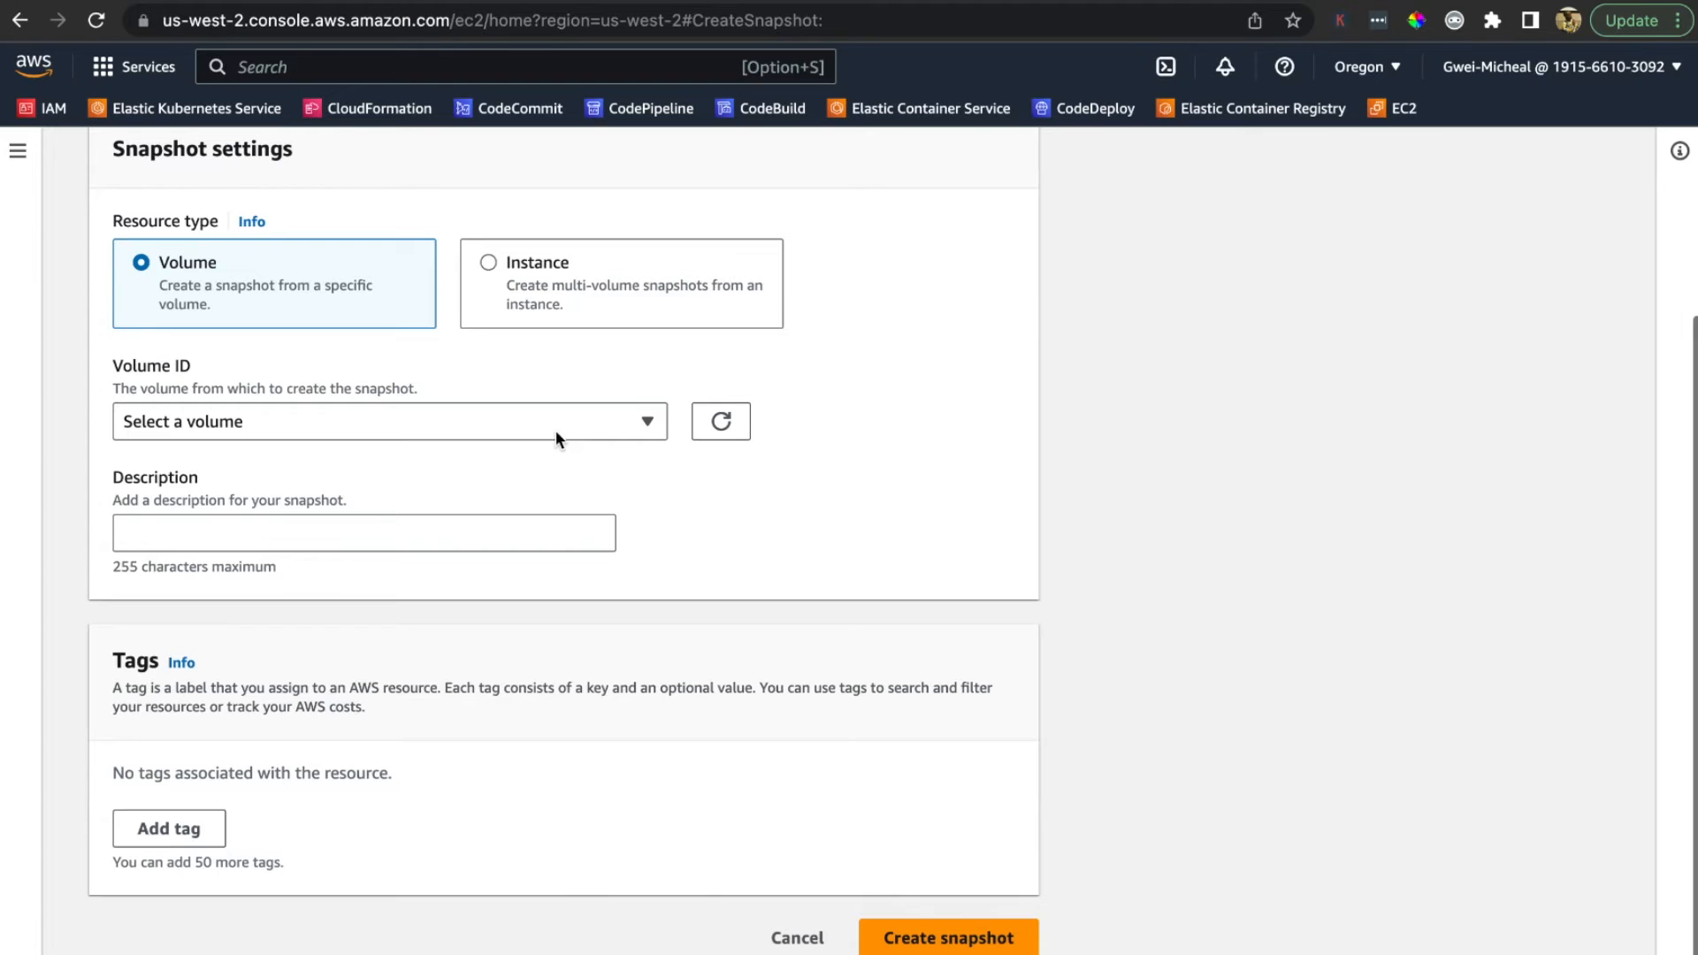
scroll(556, 430, up, 5)
scroll(556, 430, left, 2)
scroll(555, 429, left, 3)
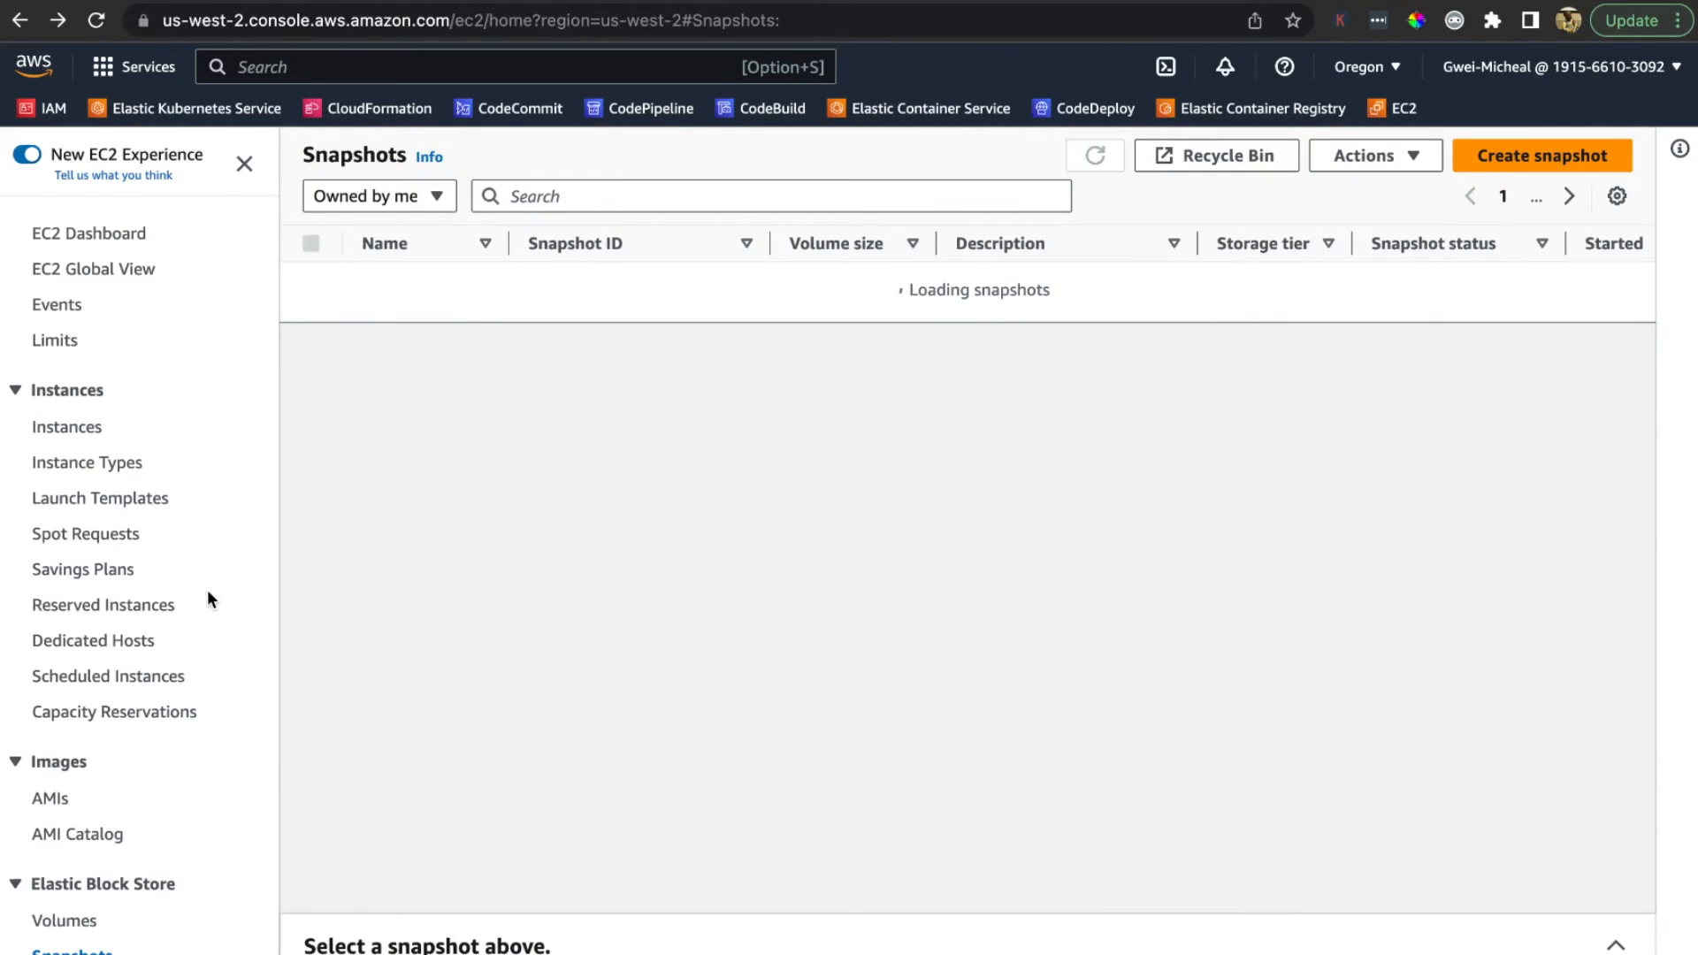
Step: Open the EBS Lifecycle Manager again and read its overview, including the EBS snapshot policy type
scroll(207, 589, down, 1)
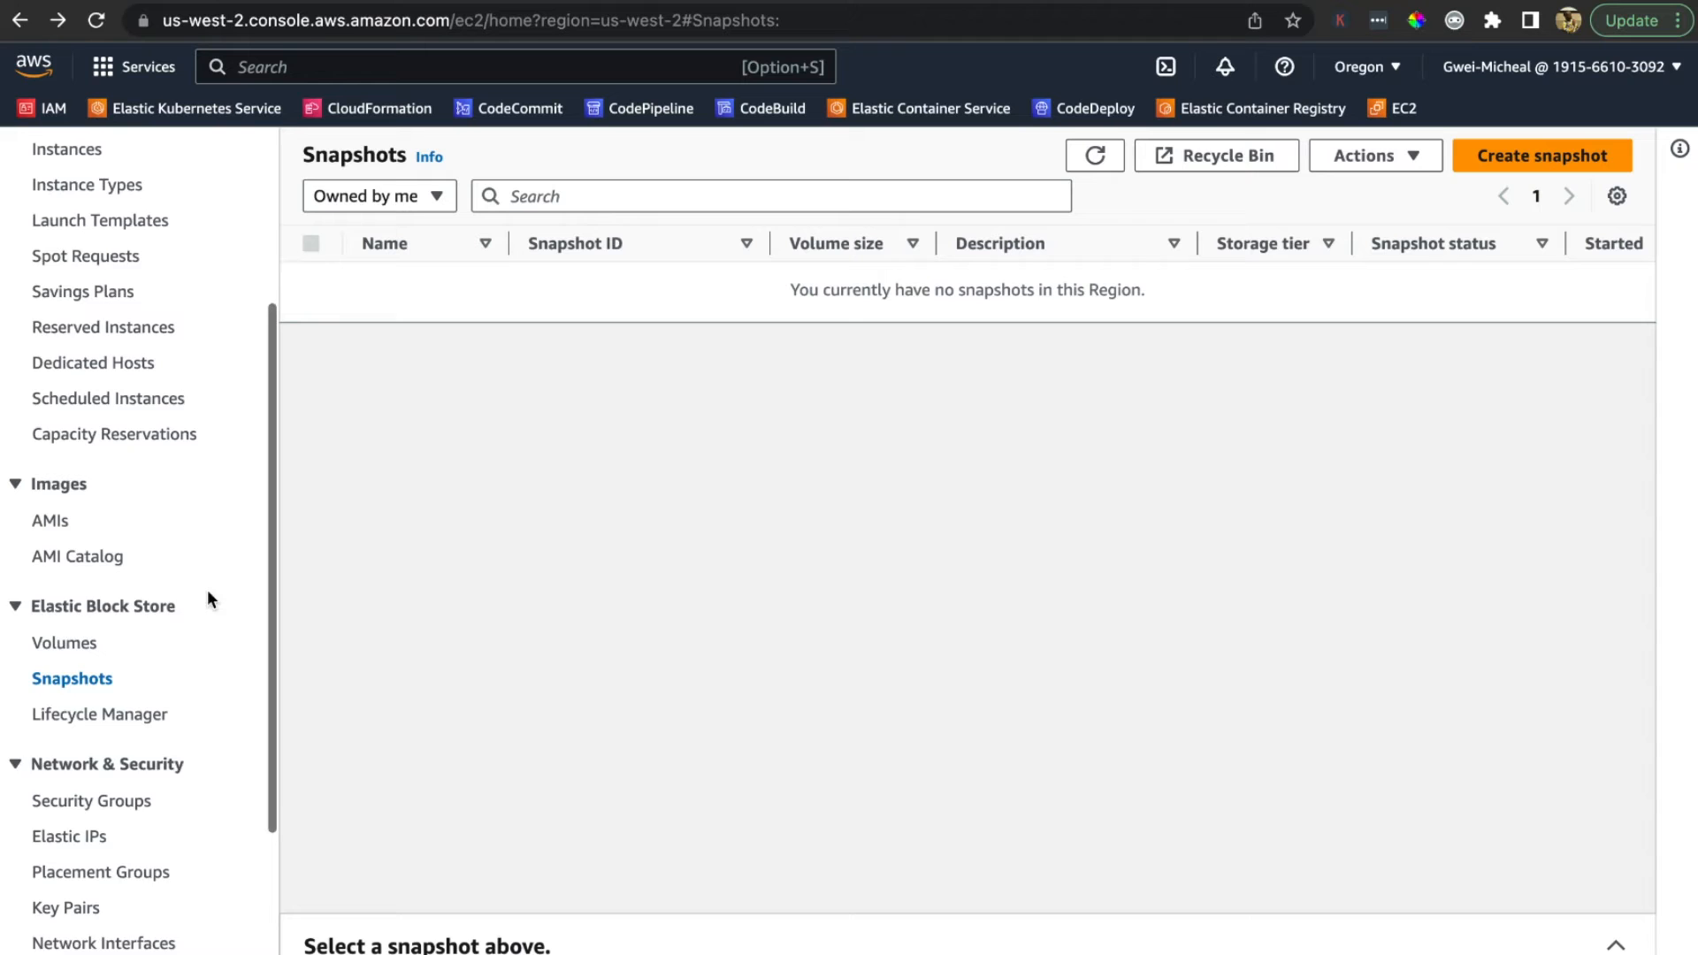
click(135, 705)
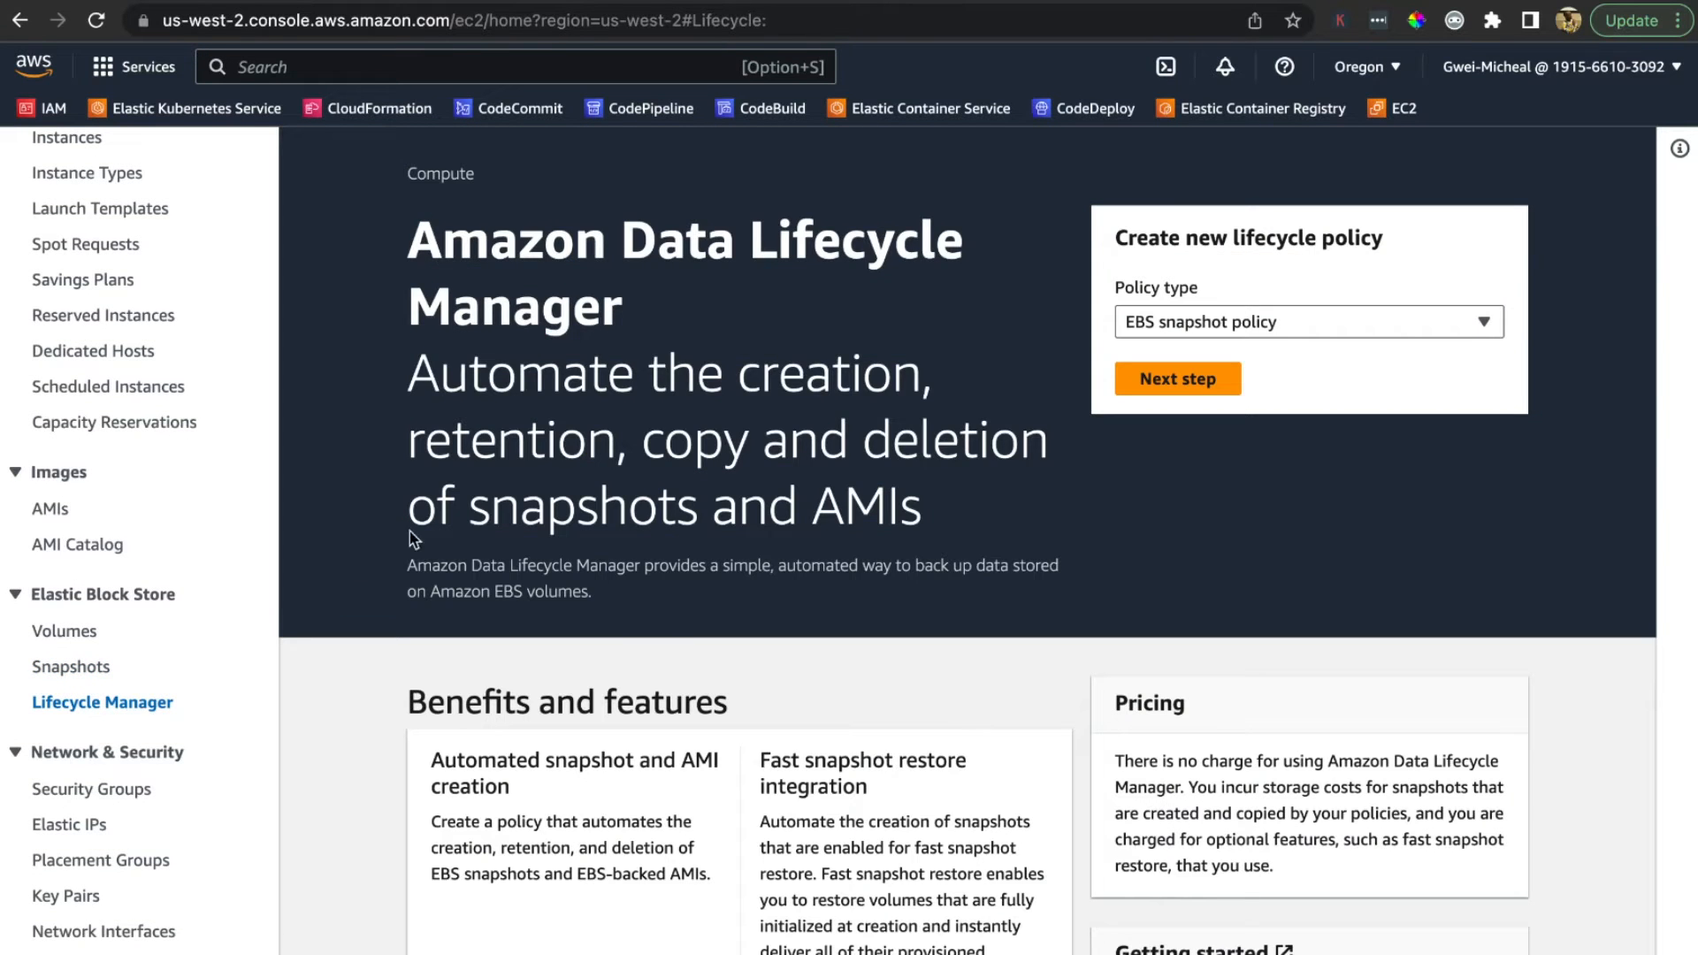
scroll(566, 490, down, 1)
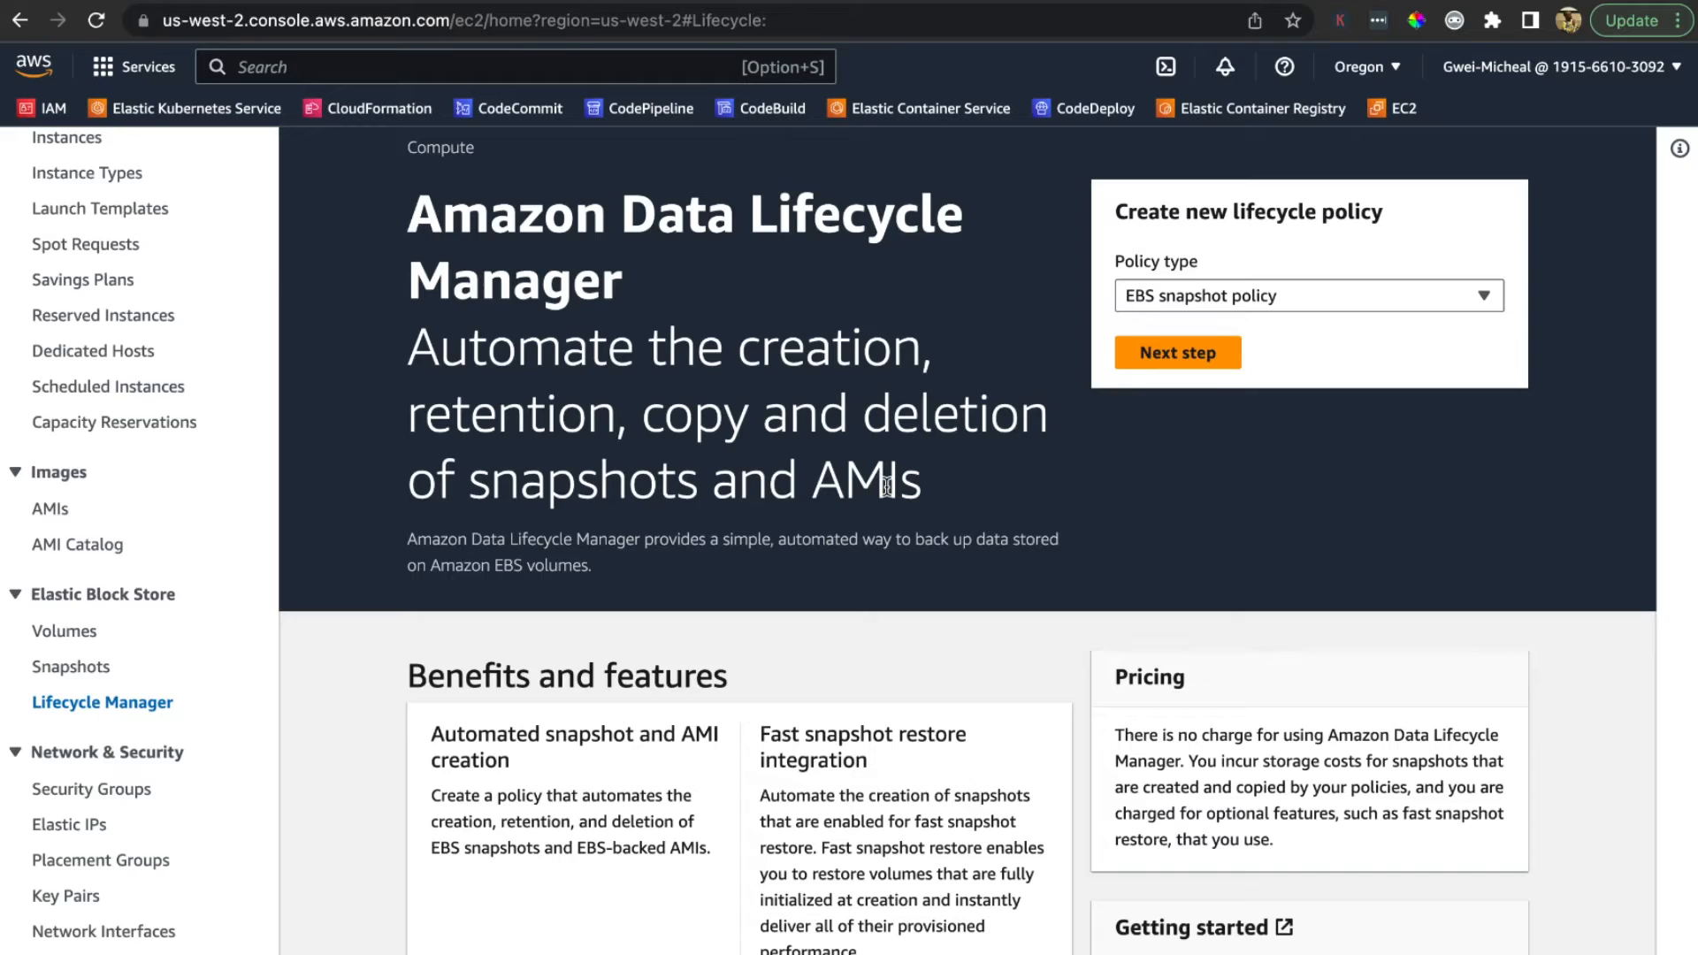
scroll(887, 486, down, 2)
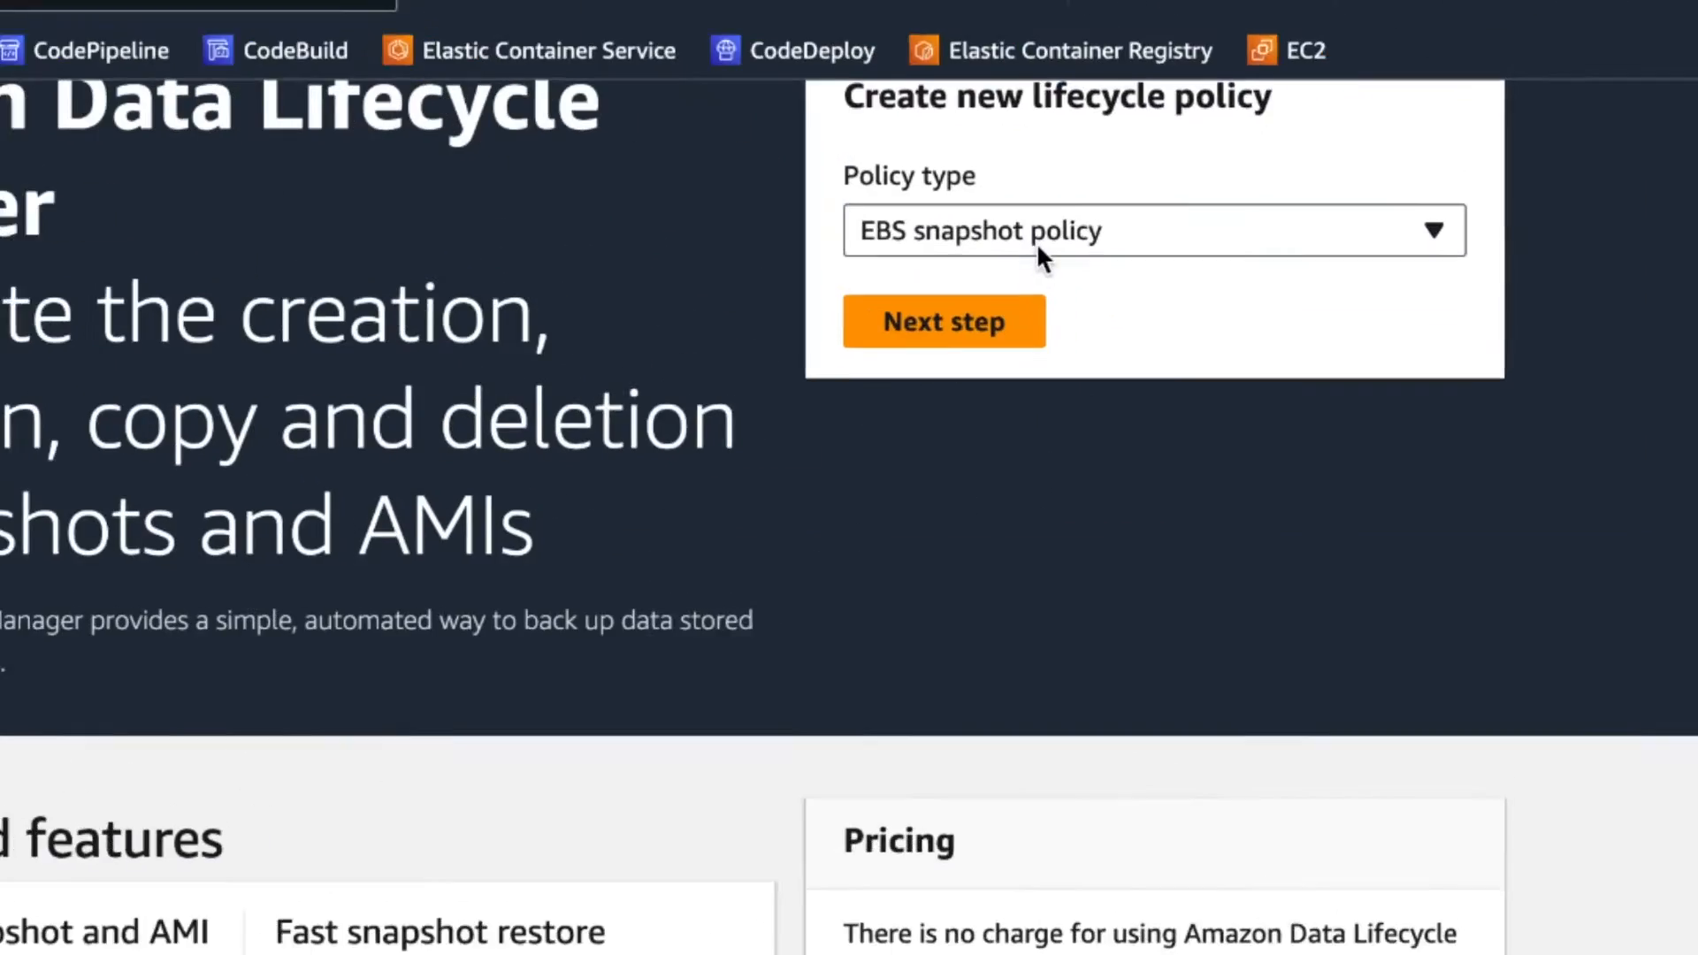
scroll(952, 321, down, 1)
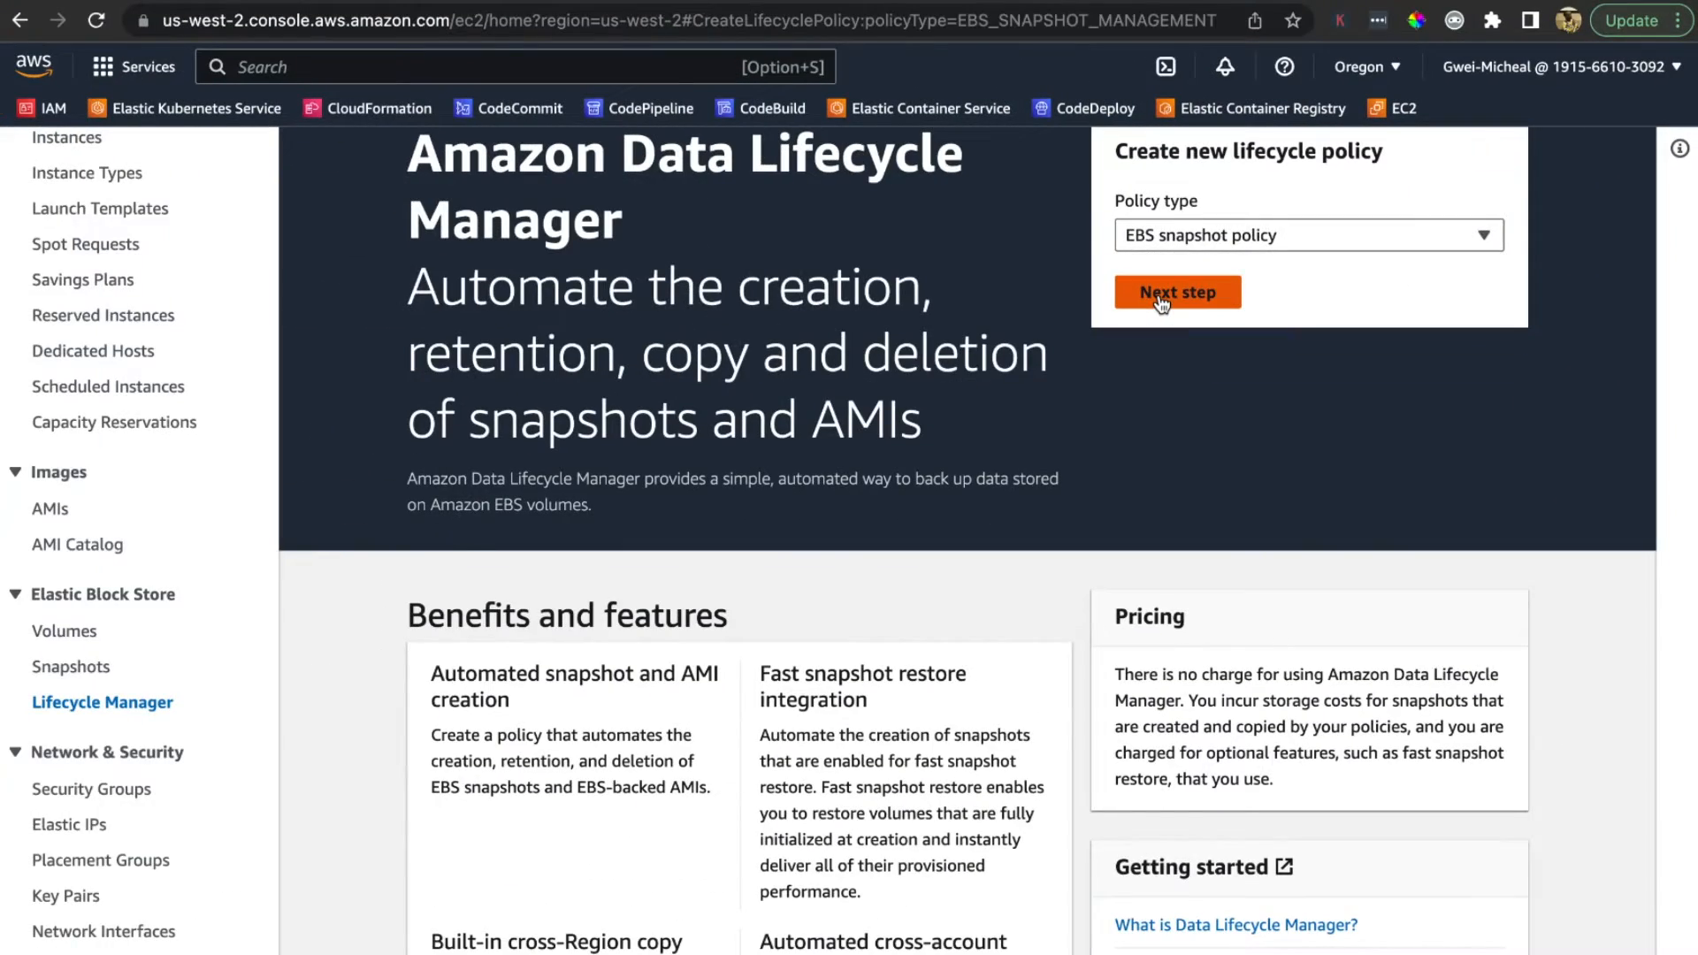
Step: Start an EBS snapshot policy, examine its target resource, description and IAM role settings, and go back to read the Lifecycle Manager overview
click(785, 419)
scroll(1162, 303, down, 2)
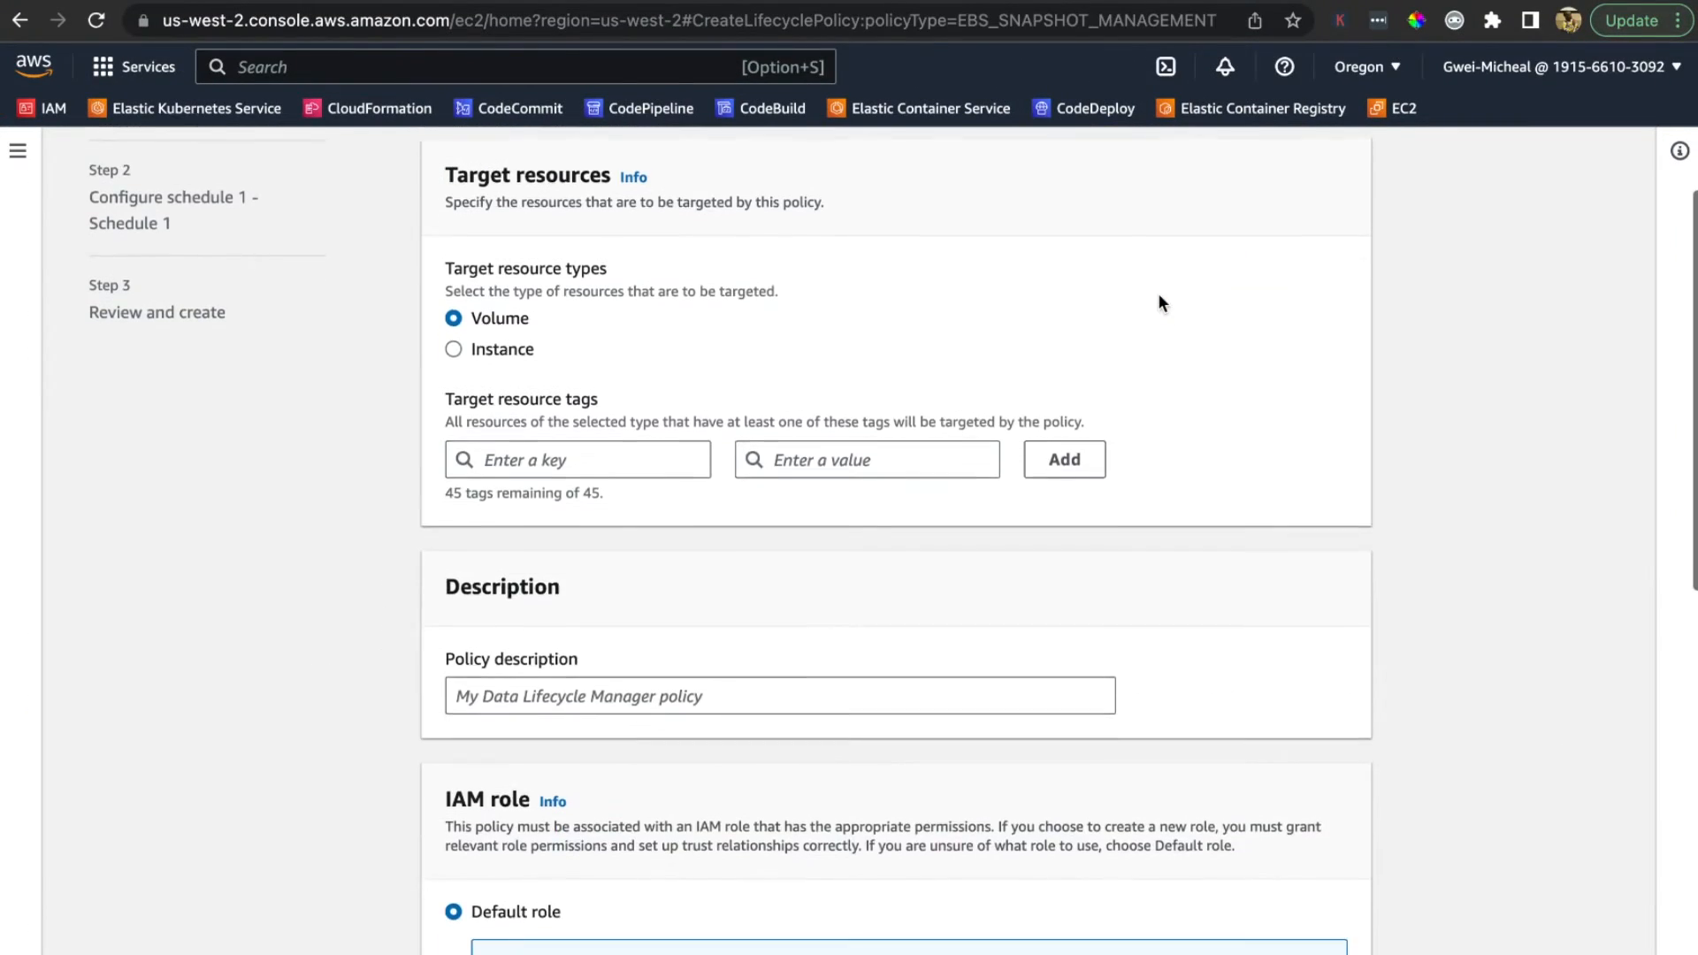
scroll(1160, 301, down, 3)
scroll(1161, 301, up, 5)
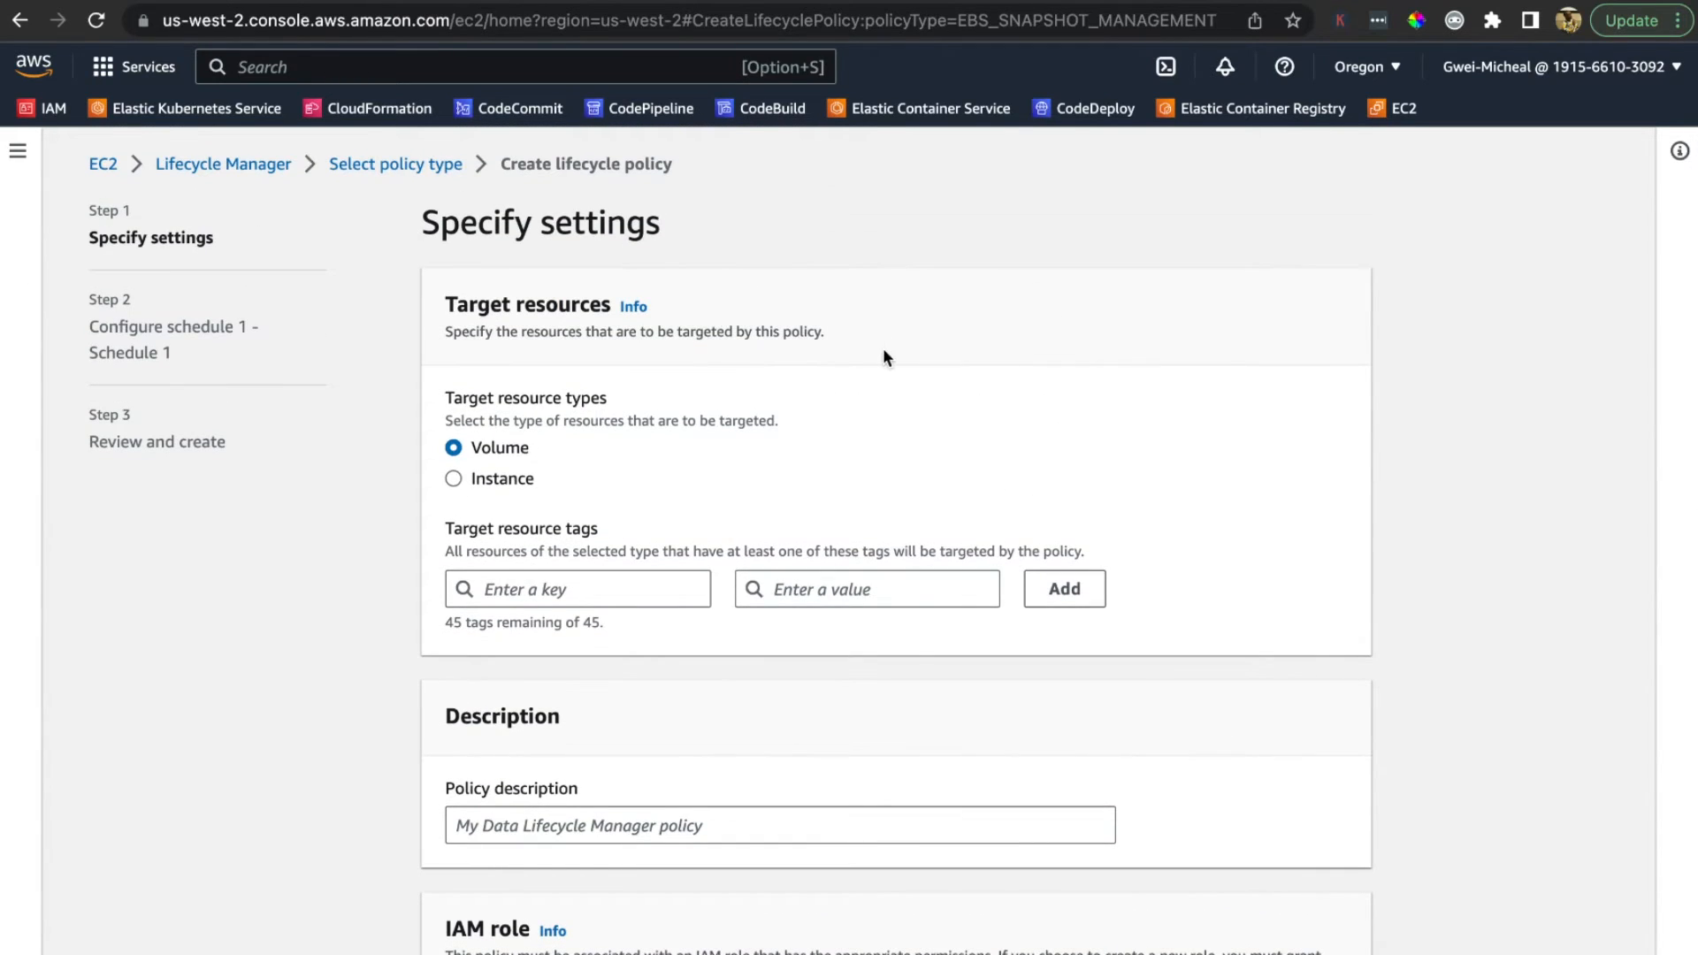
scroll(882, 356, left, 5)
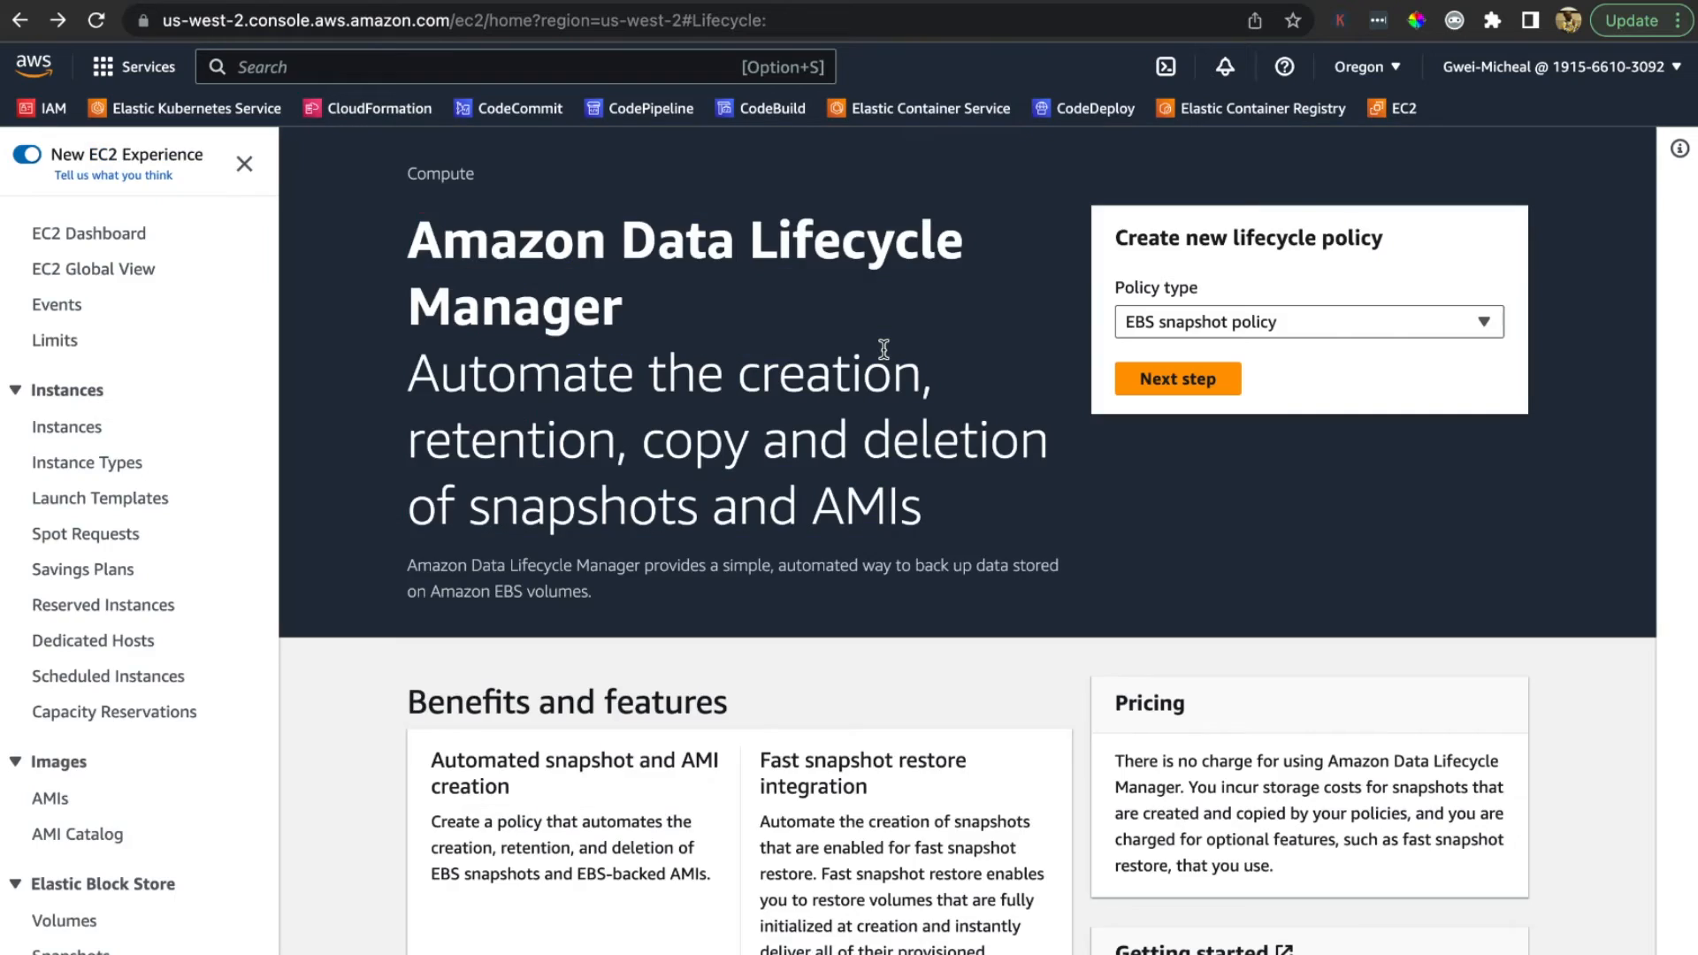
scroll(883, 350, down, 8)
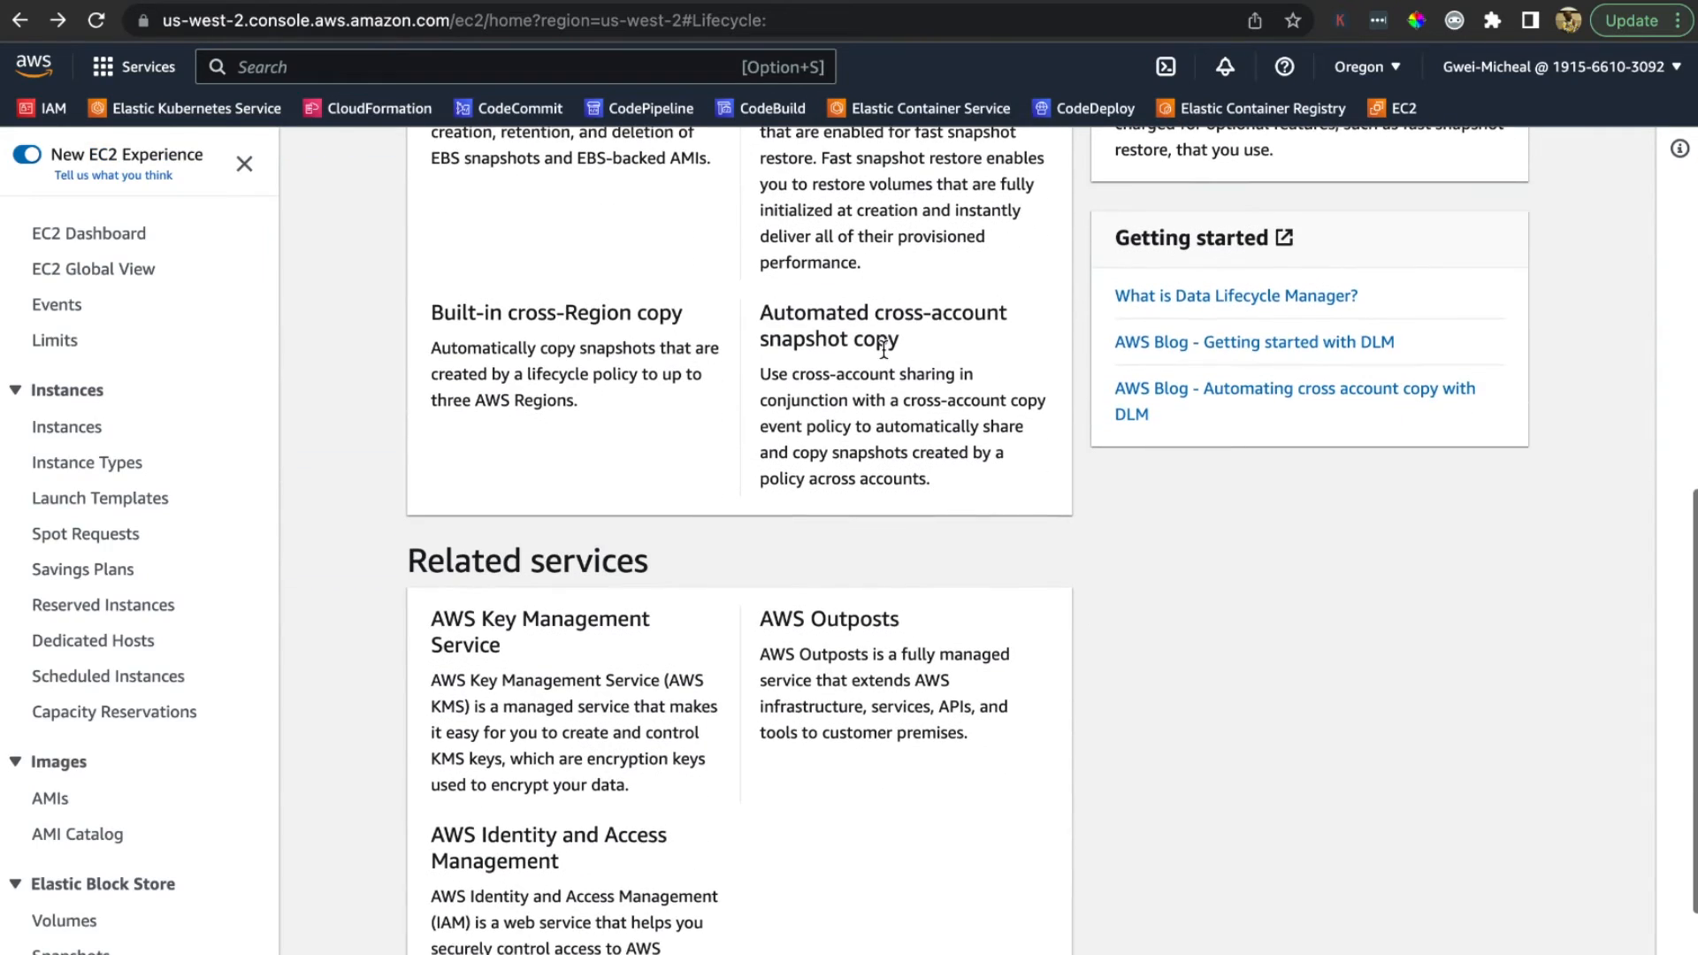